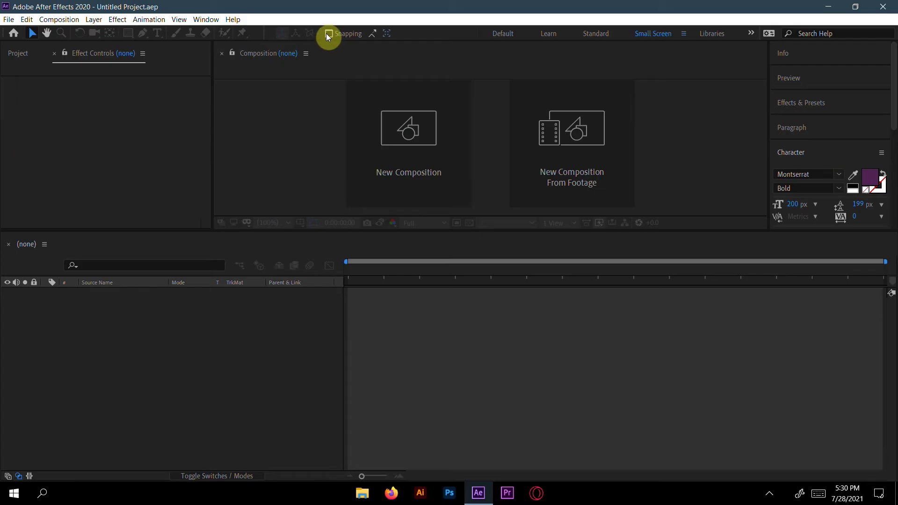
Create a new composition using the HDTV 1080 29.97 preset.
click(435, 151)
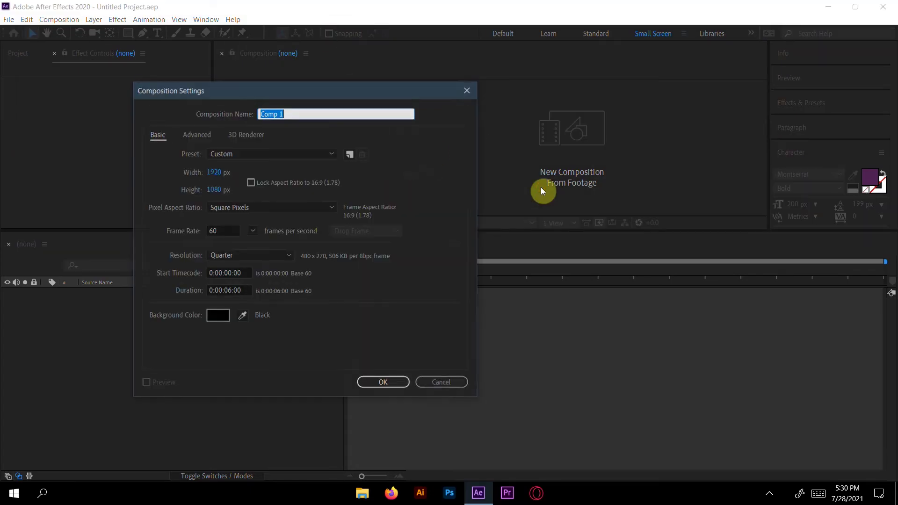
click(244, 156)
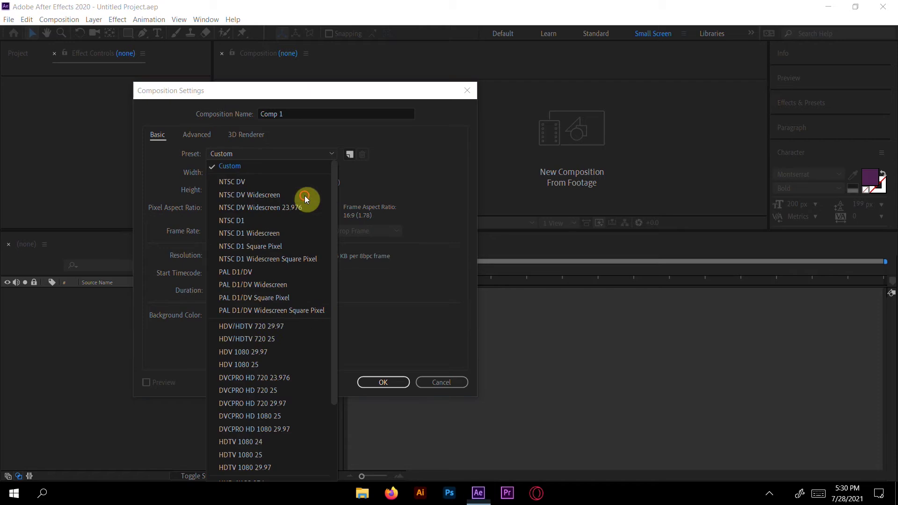
click(271, 468)
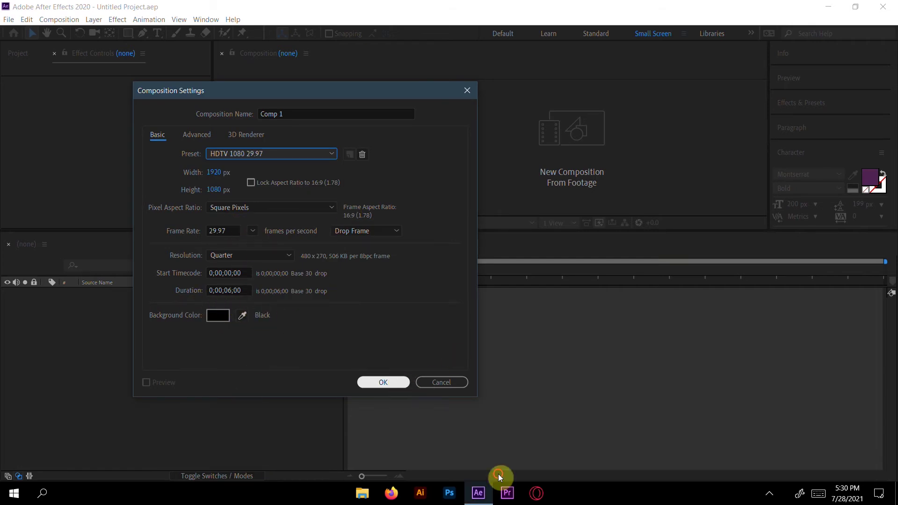
key(Return)
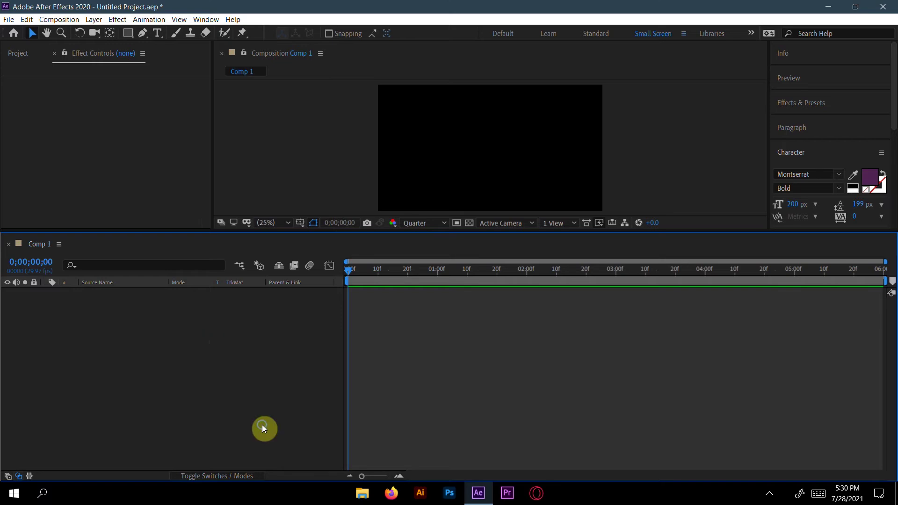
Add a full-frame solid layer in light orange, colour F2B96E, as the background.
right_click(209, 340)
mouse_move(297, 351)
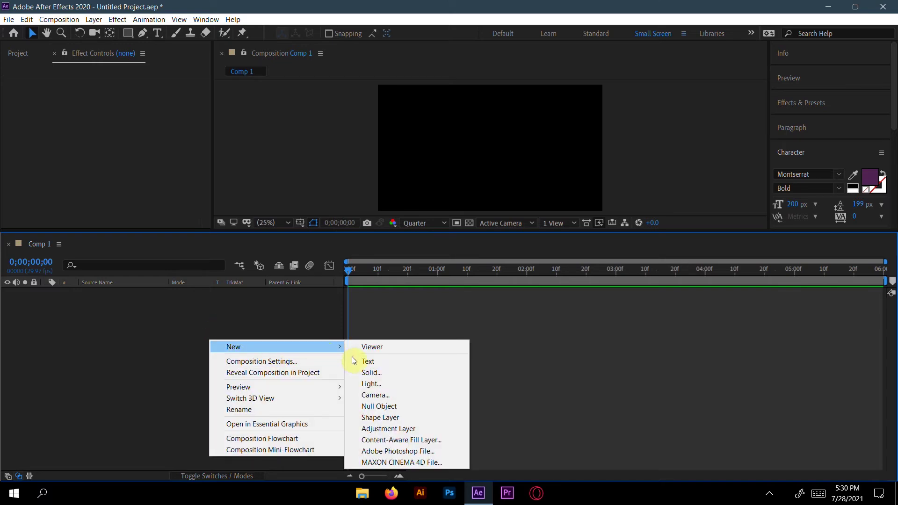
click(369, 373)
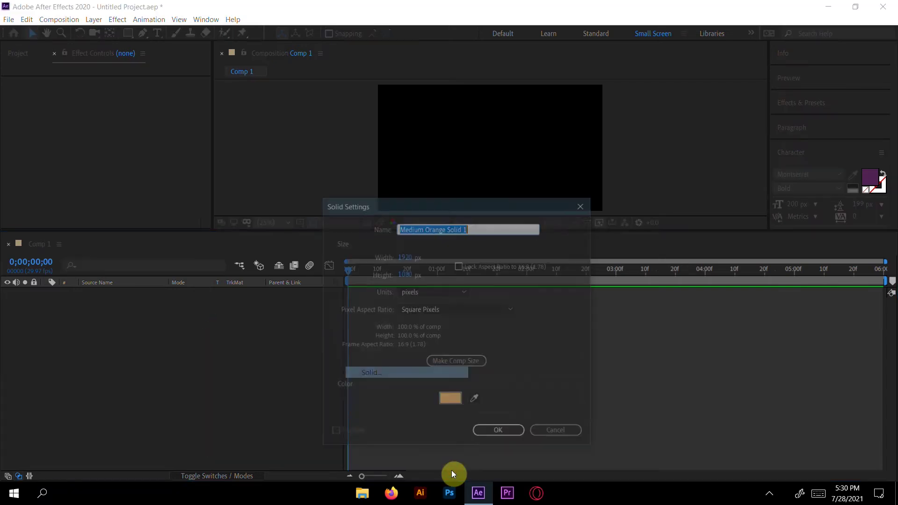
click(448, 401)
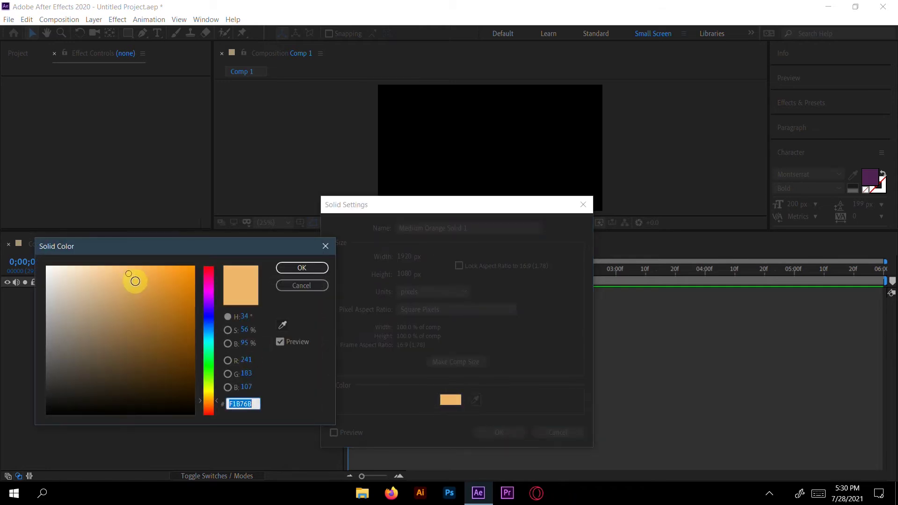
click(127, 273)
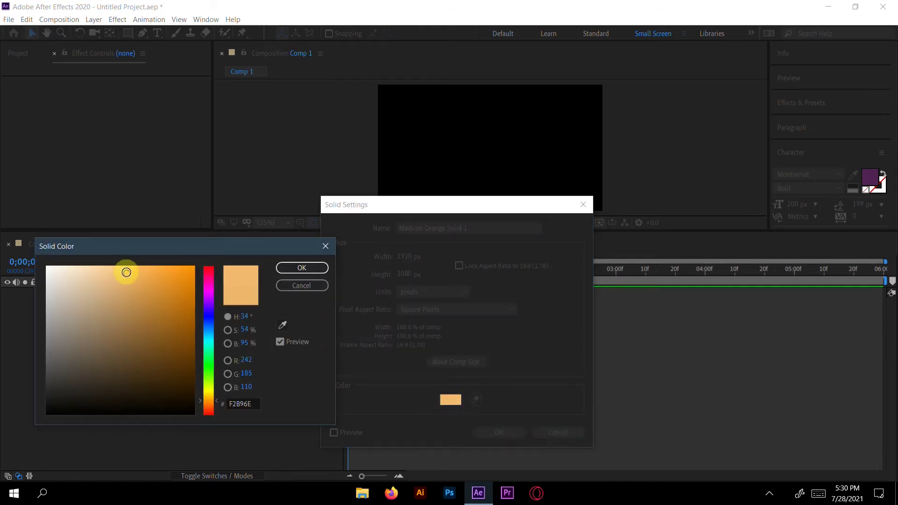
key(Return)
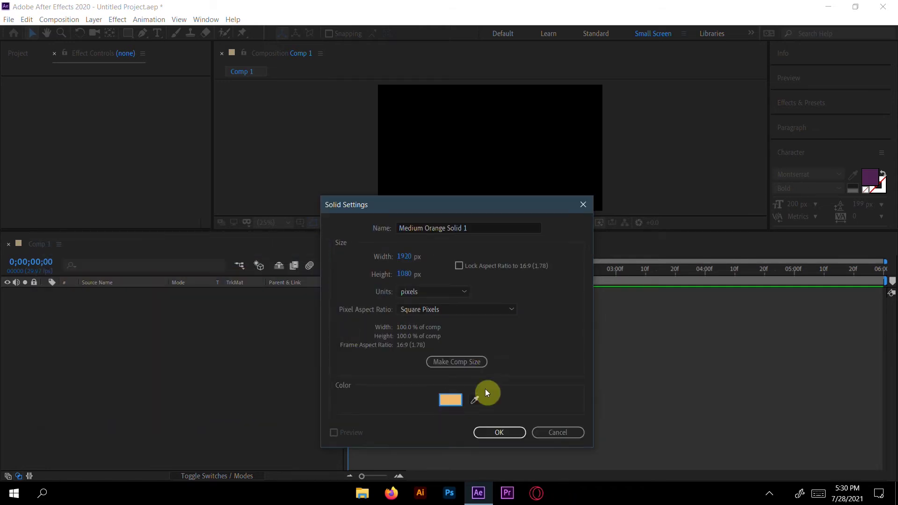
click(496, 433)
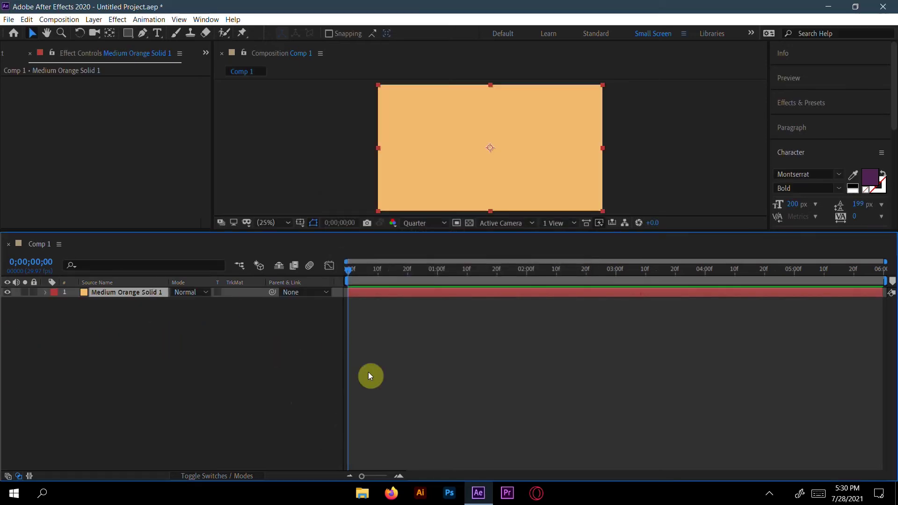
Add a text layer reading WIGGLE over the orange background.
click(158, 33)
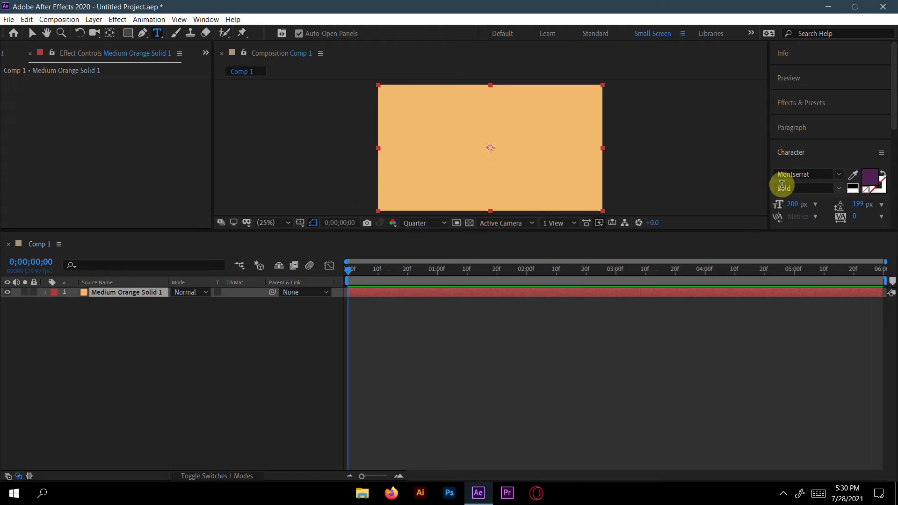
click(436, 151)
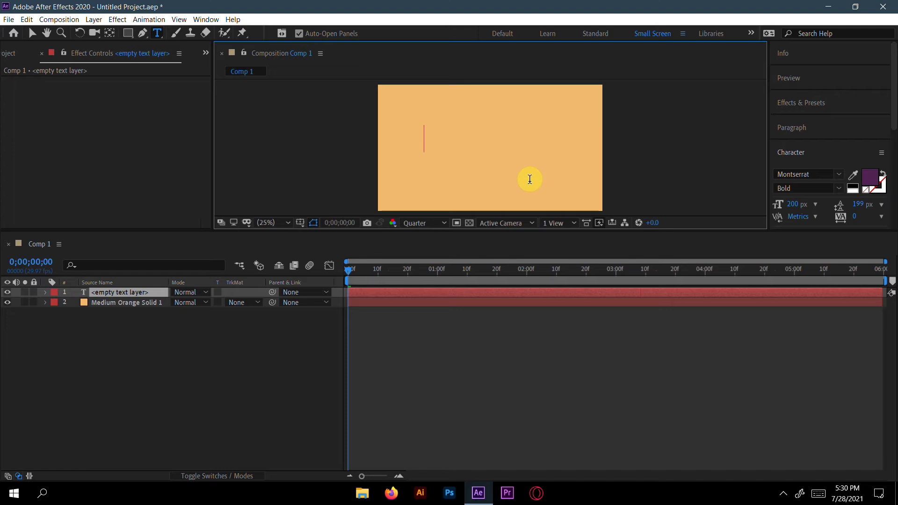
text(WI)
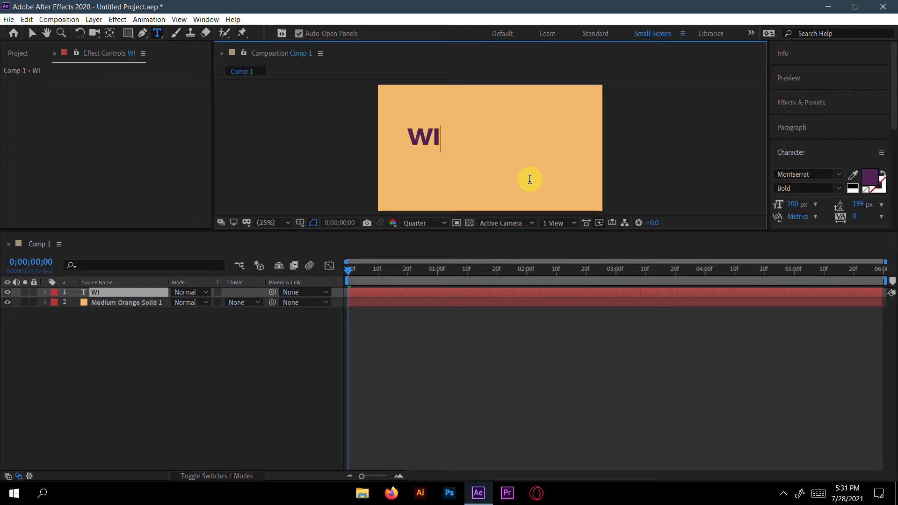
text(GGLE)
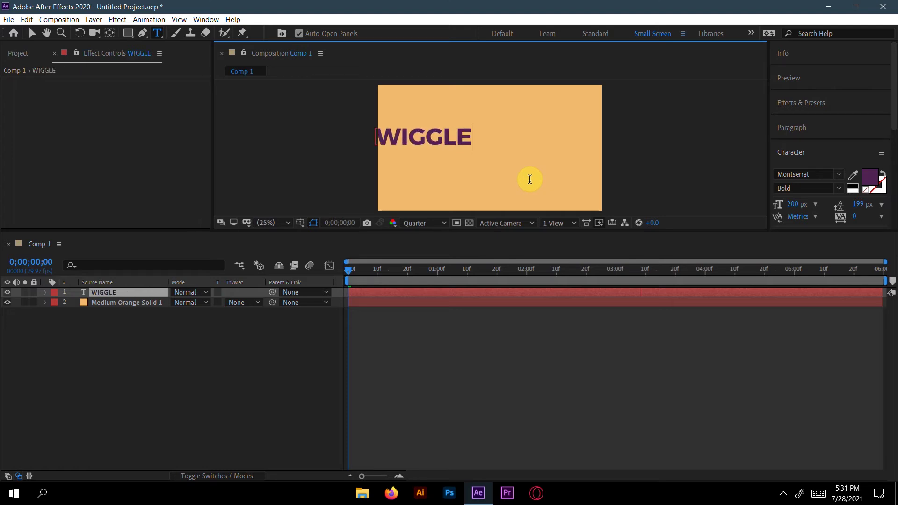
click(32, 33)
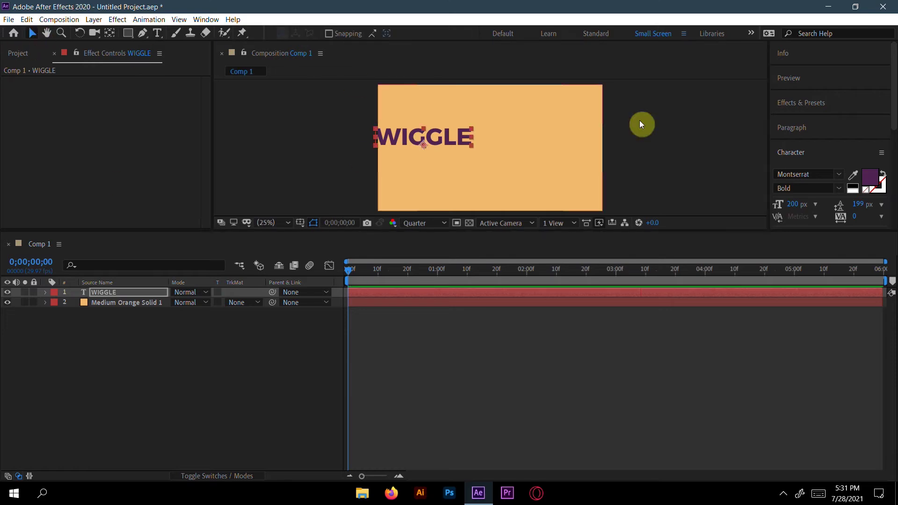
Centre the WIGGLE text horizontally and vertically in the composition.
click(806, 154)
click(807, 176)
click(808, 209)
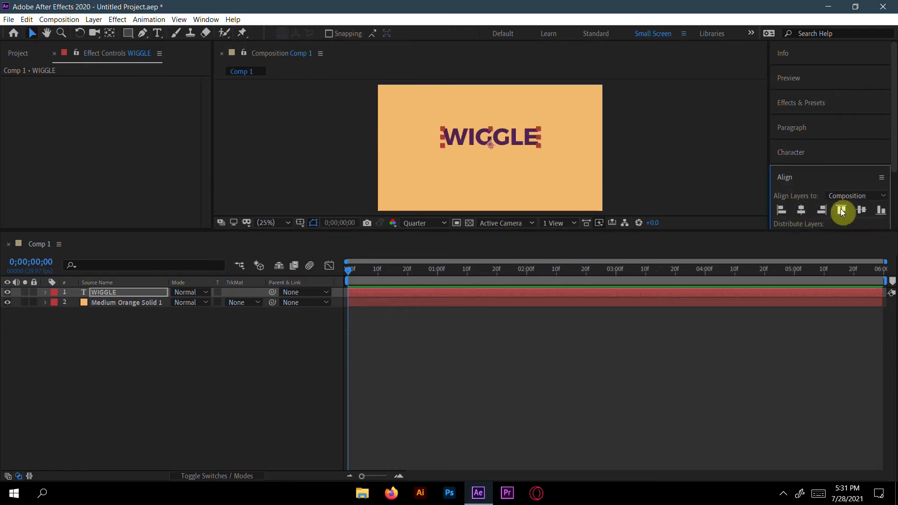
click(861, 209)
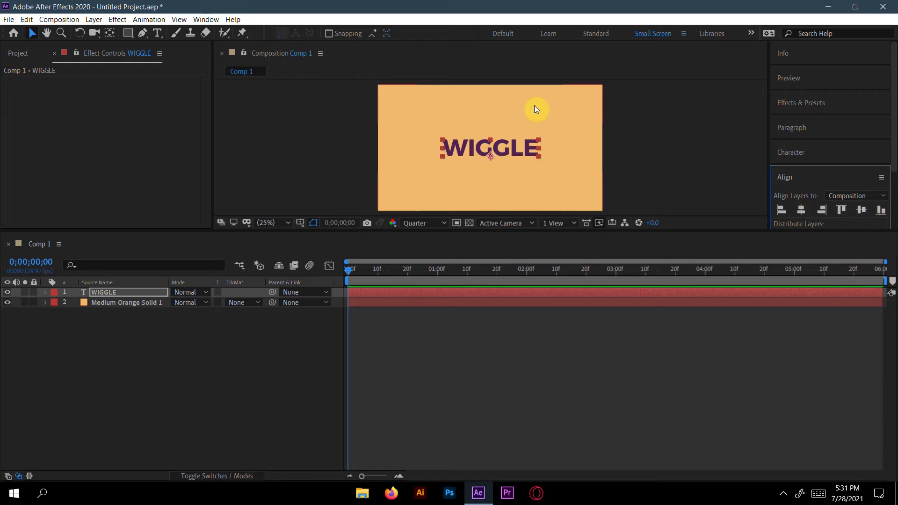
click(47, 333)
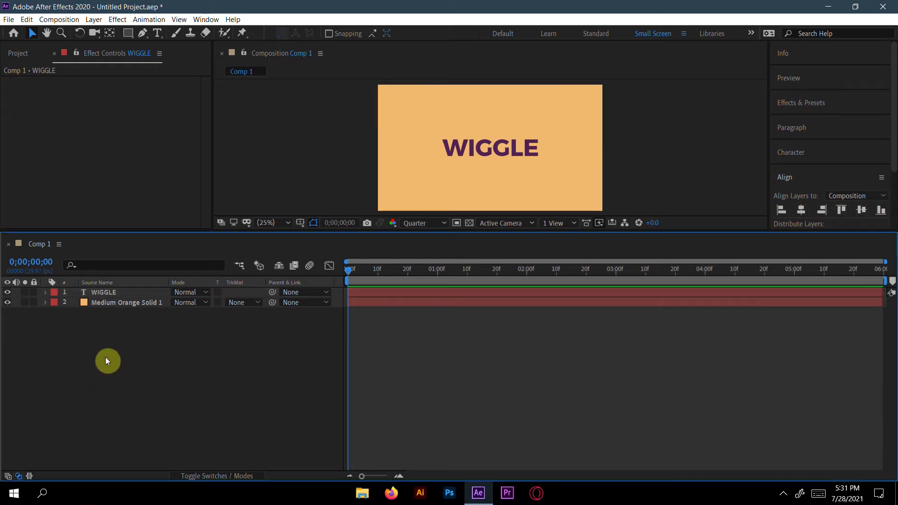
Add a Position text animator to the WIGGLE layer and delete its range selector.
click(130, 291)
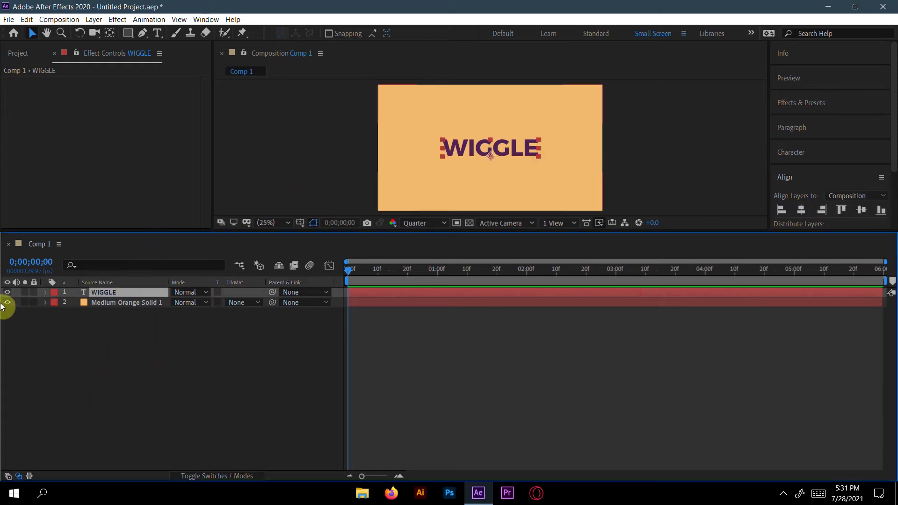
click(46, 293)
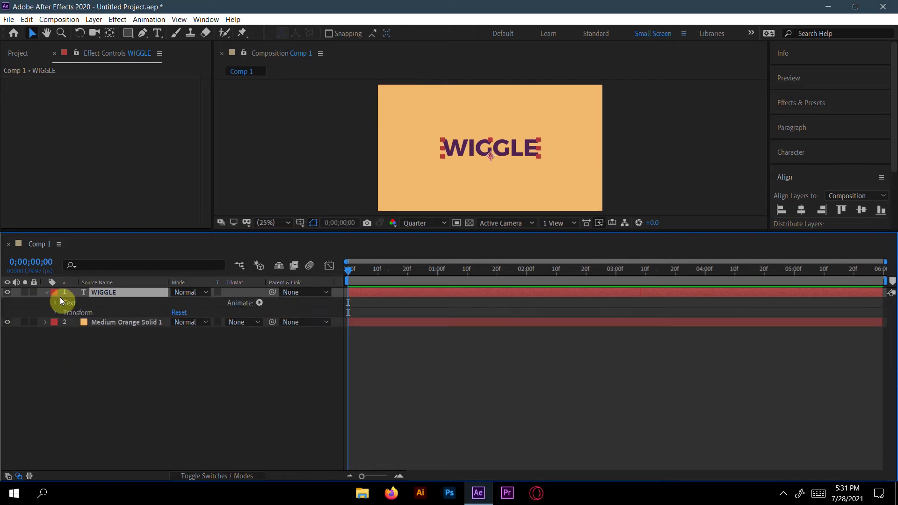
click(260, 303)
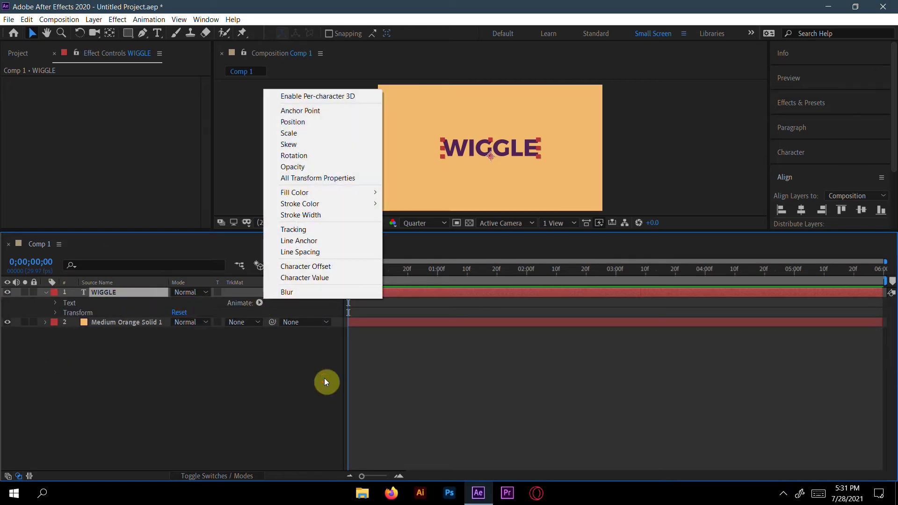
click(313, 121)
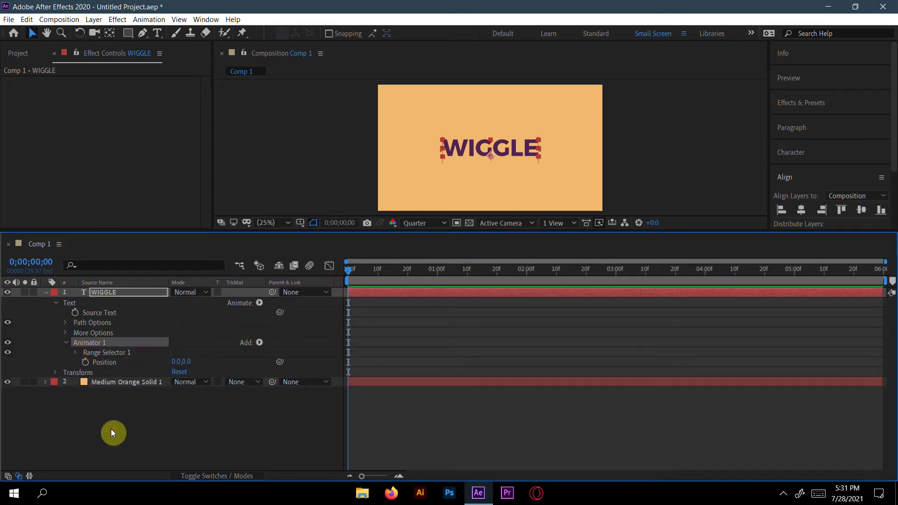
click(101, 354)
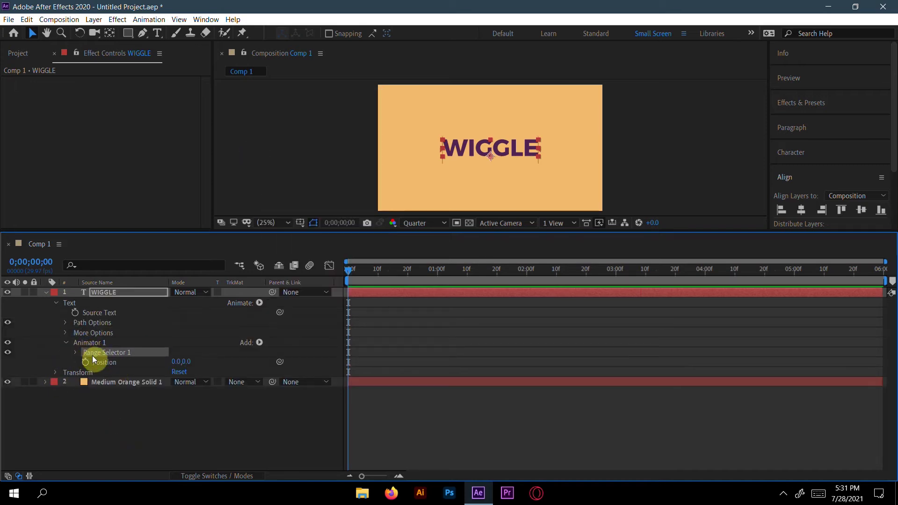
key(Delete)
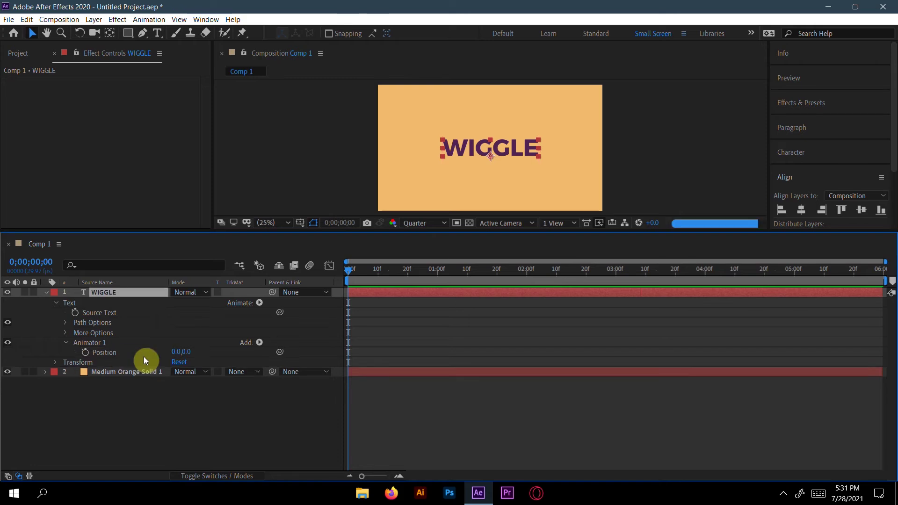
Add a Rotation property and a Wiggly selector to the WIGGLE layer's text animator.
click(259, 344)
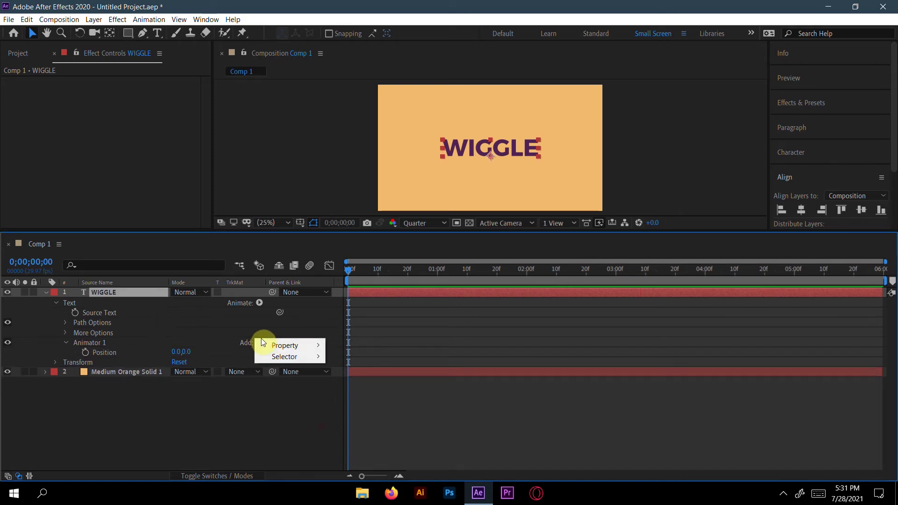
mouse_move(289, 351)
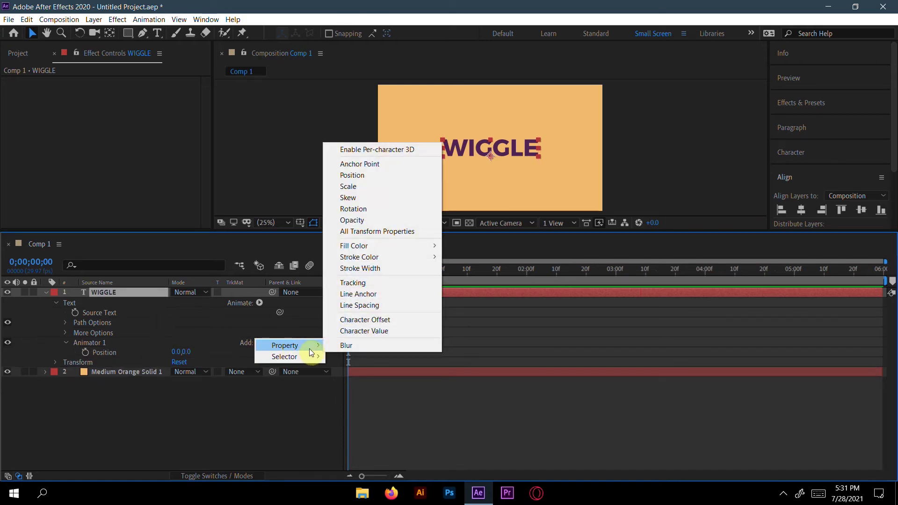
click(353, 208)
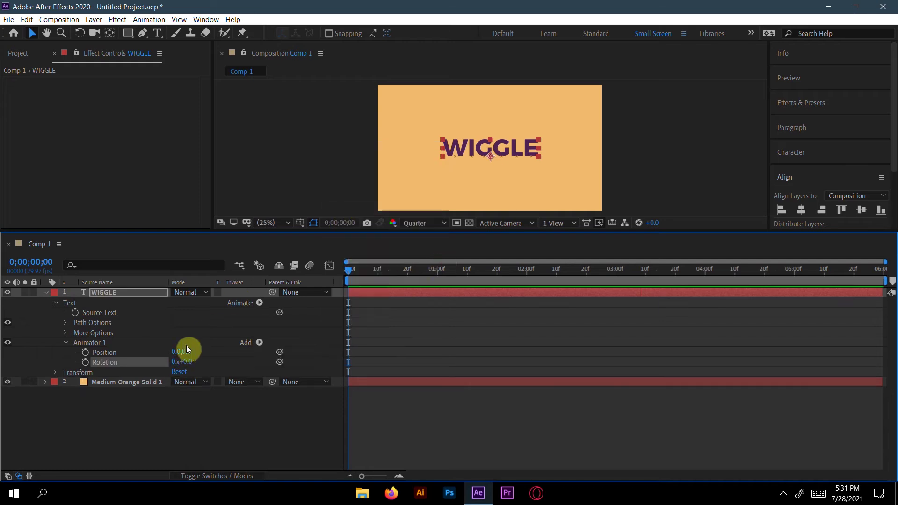
click(260, 341)
mouse_move(286, 356)
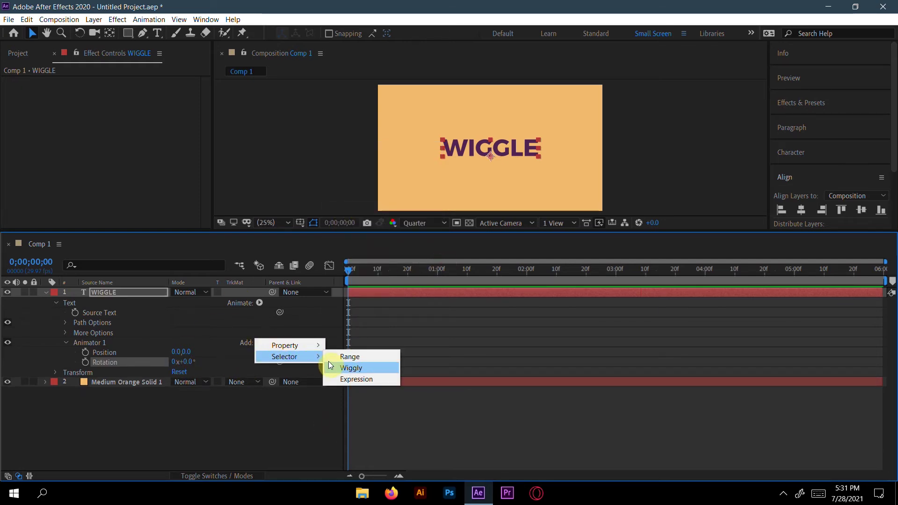
click(351, 368)
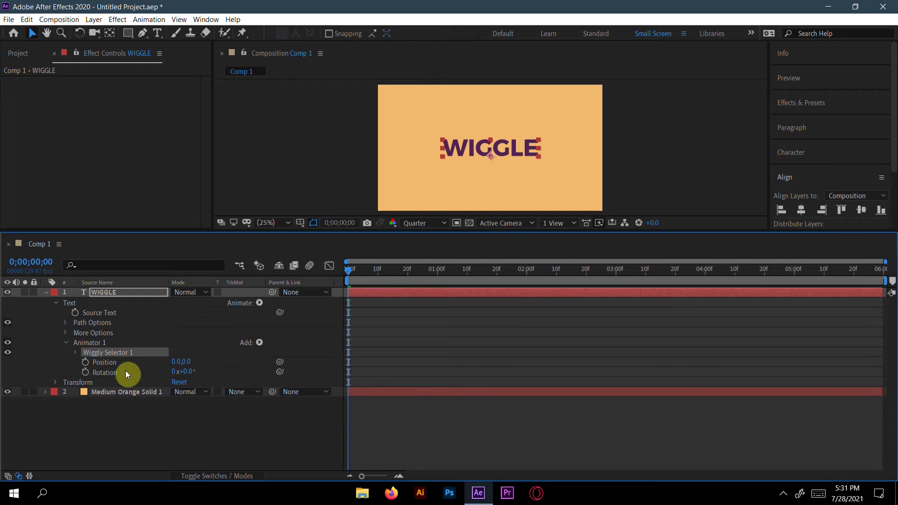
Set the animator's Position to 10, 20 and Rotation to 10°, and preview the wiggle animation.
click(201, 365)
text(20)
click(177, 362)
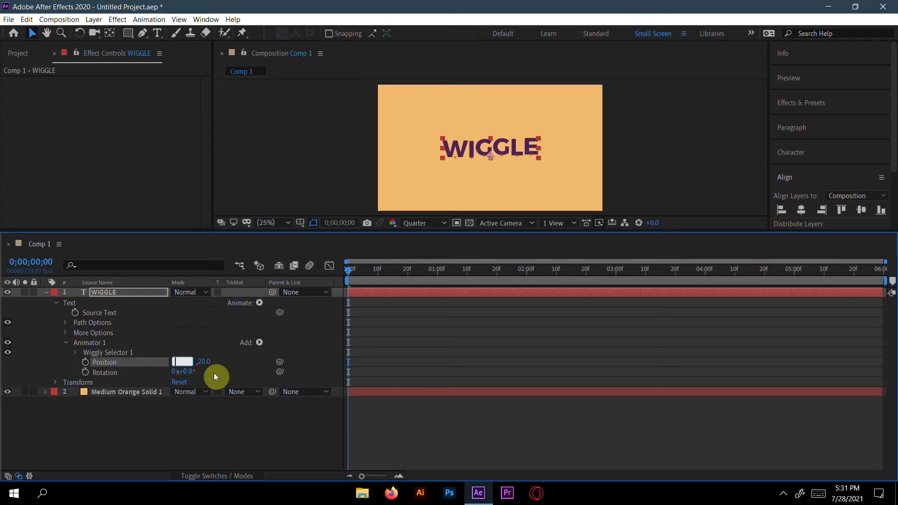
text(10)
click(187, 372)
key(BackSpace)
text(10)
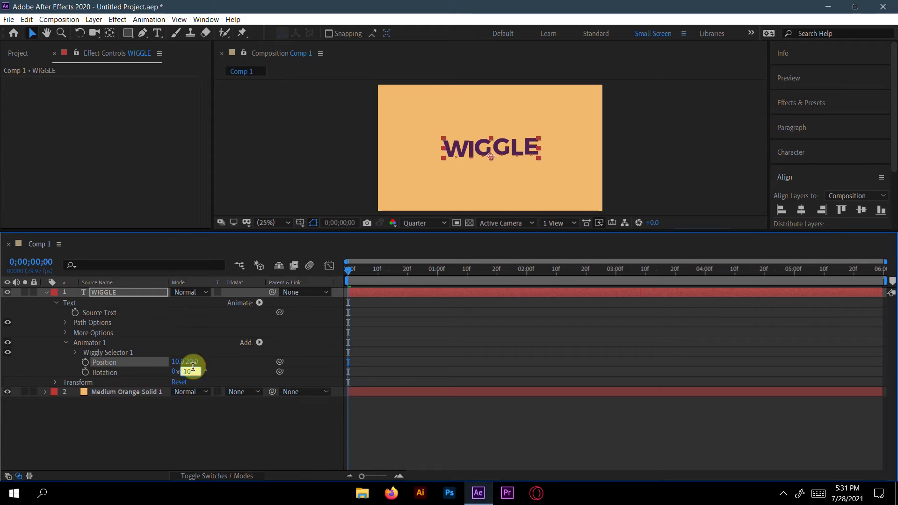
click(171, 410)
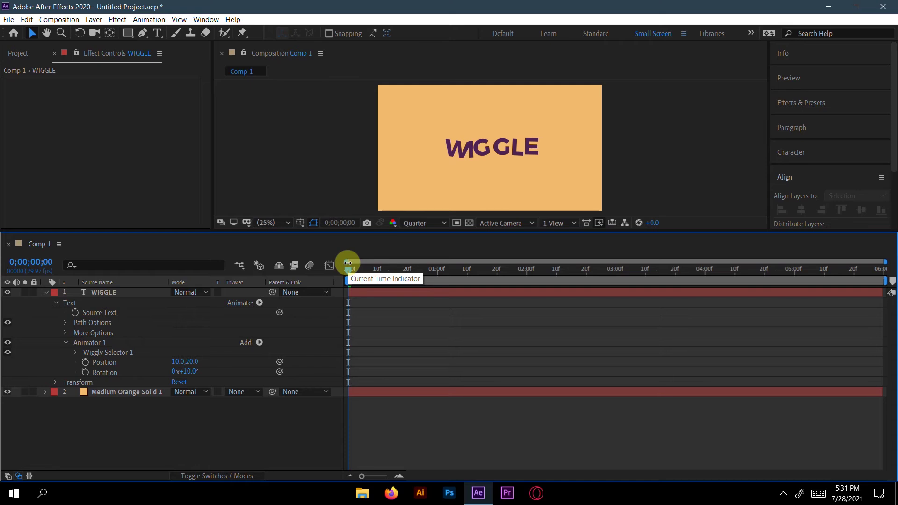
key(space)
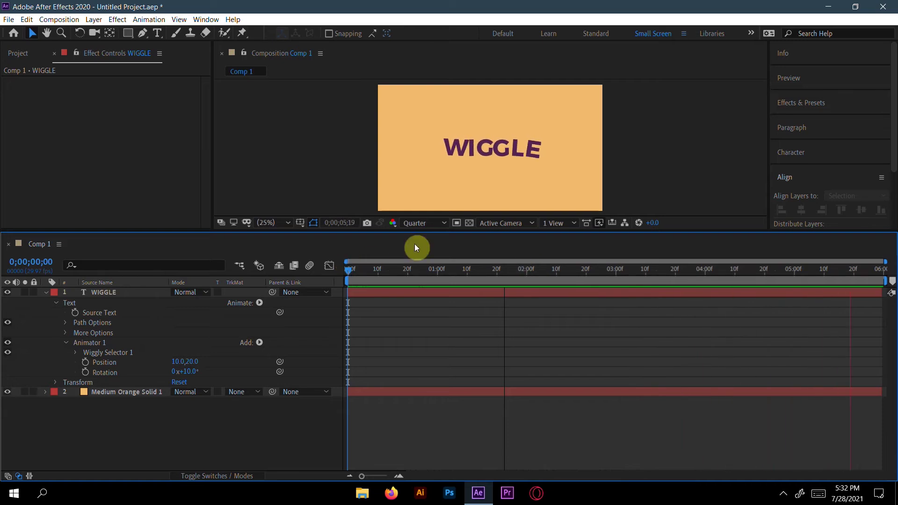
key(space)
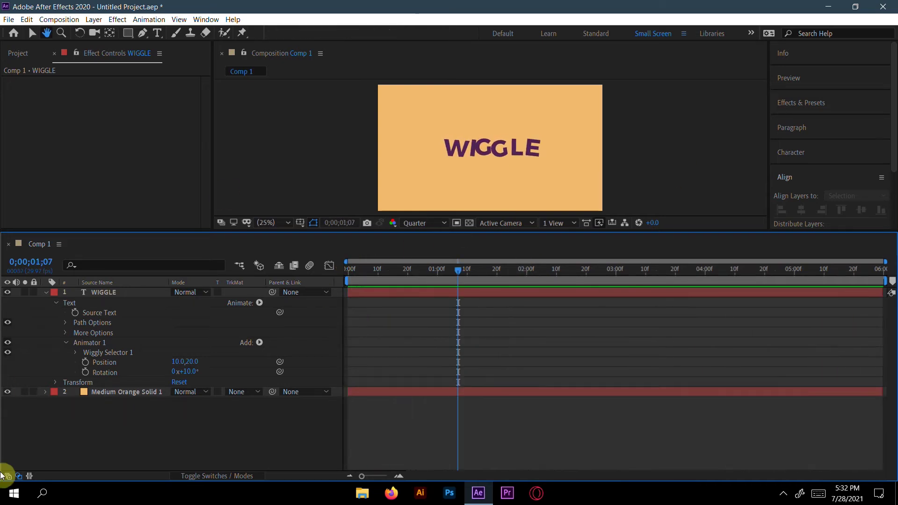
Set the WIGGLE text's Grouping Alignment to 0, -50% so each letter's anchor point sits at its centre.
click(65, 333)
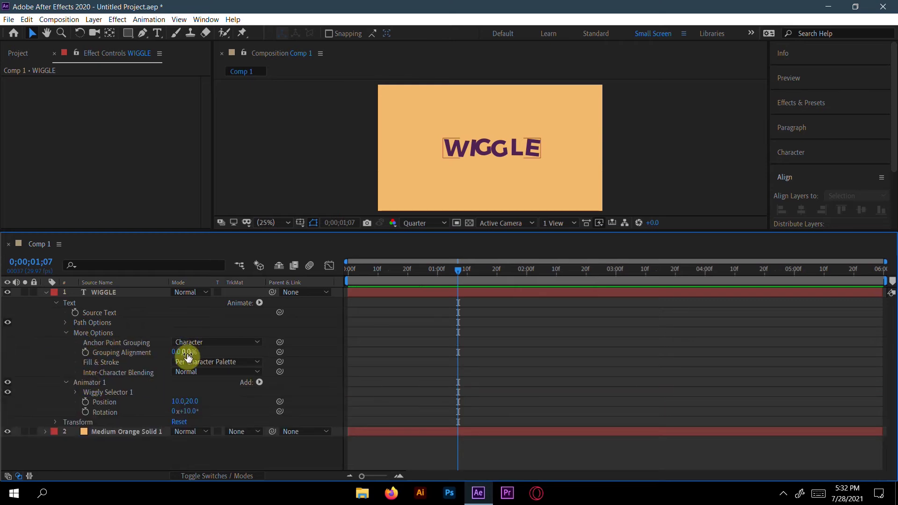
drag(187, 357, 170, 355)
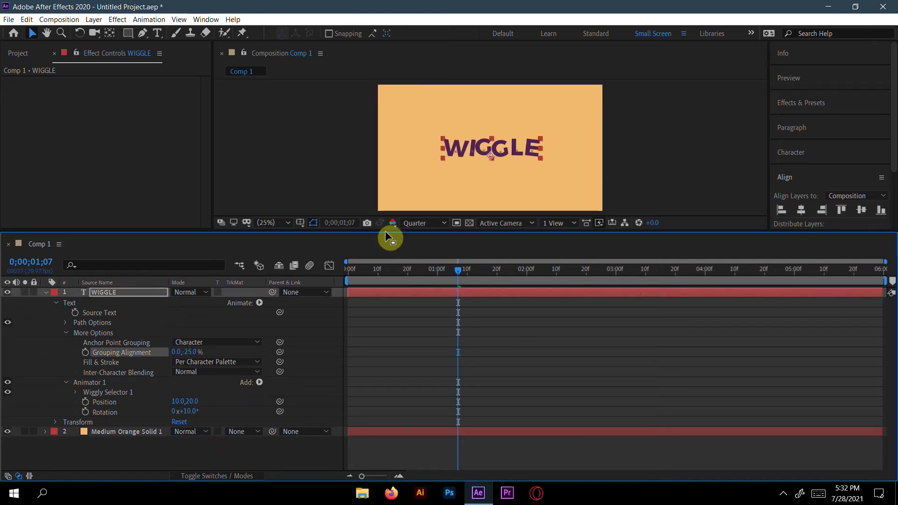
drag(385, 231, 379, 323)
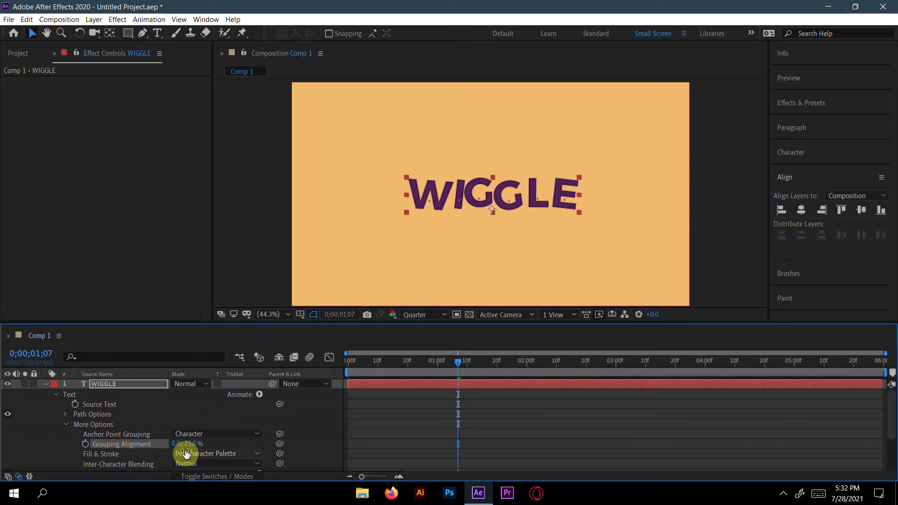
mouse_move(190, 449)
mouse_down()
mouse_move(169, 449)
mouse_move(179, 452)
mouse_up()
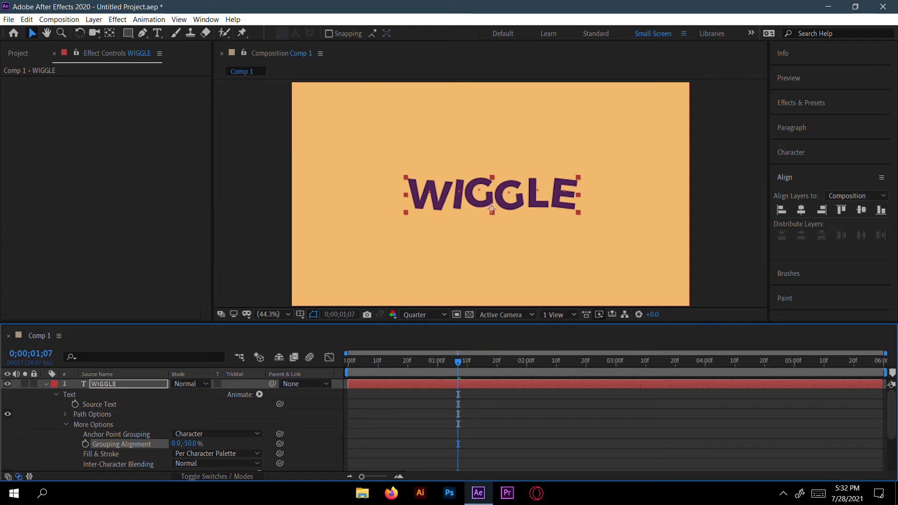
click(66, 424)
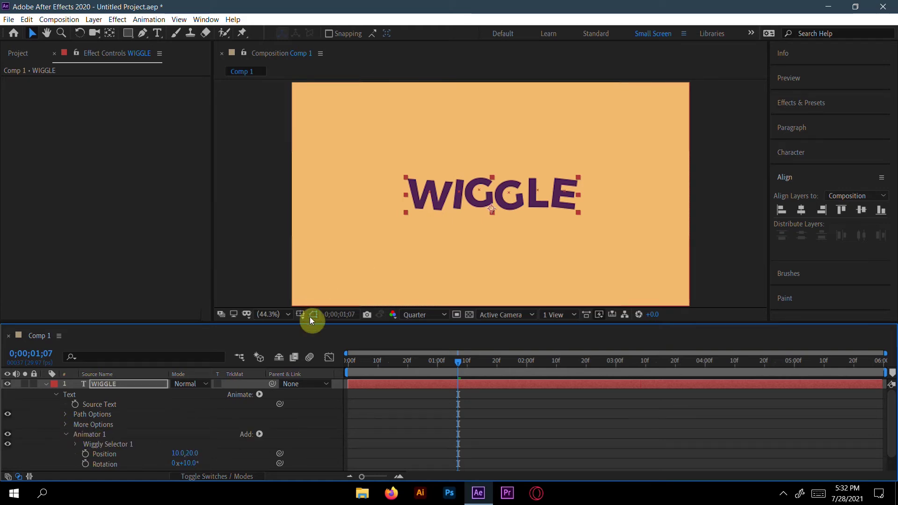
drag(312, 323, 313, 268)
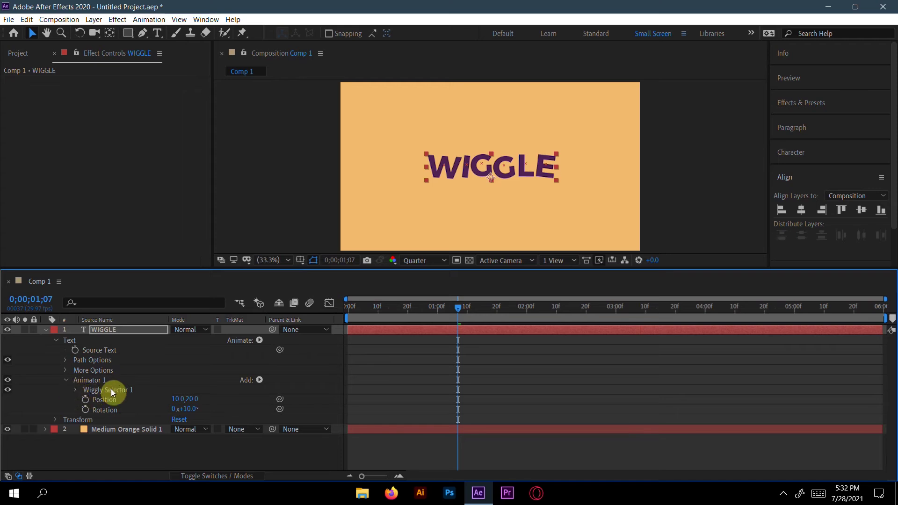
Raise the Wiggly selector's Wiggles/Second to 43 and preview the faster animation.
click(75, 391)
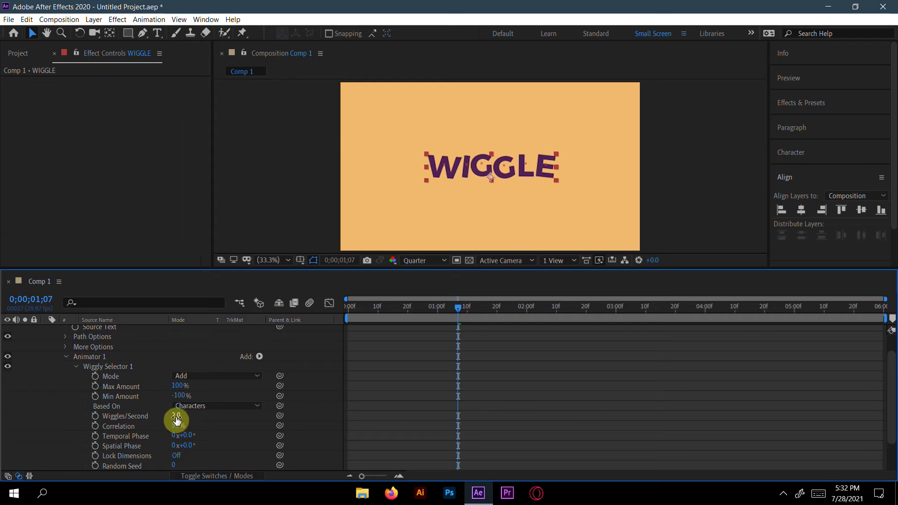
drag(177, 417, 201, 418)
key(space)
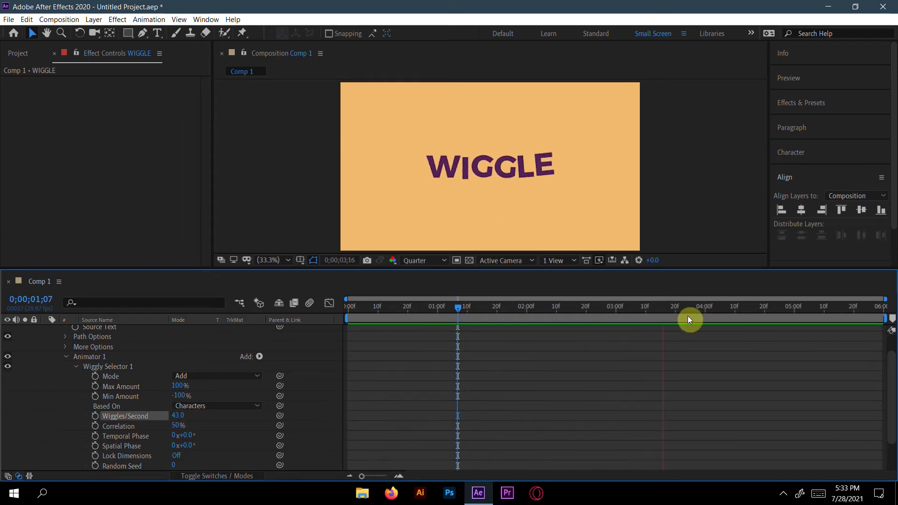
key(space)
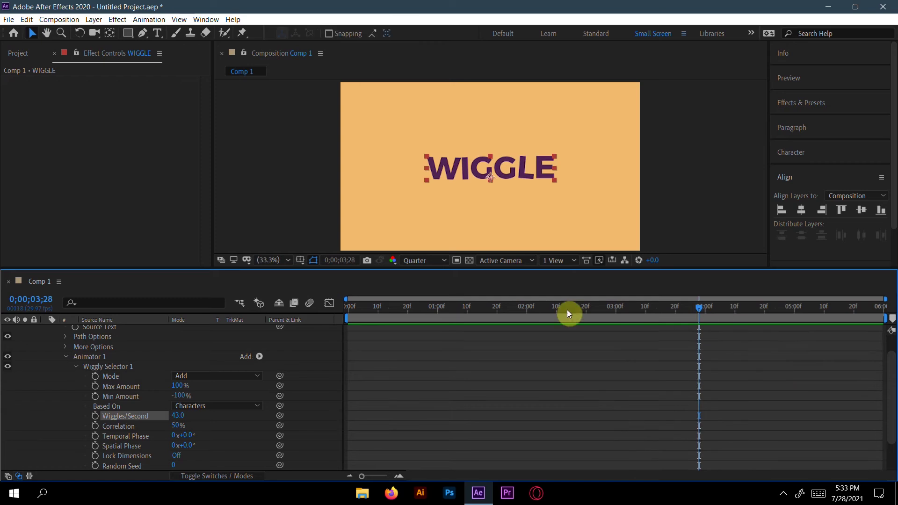
Set the Wiggly selector's Wiggles/Second to 4 and return the playhead to the start.
click(178, 416)
click(197, 422)
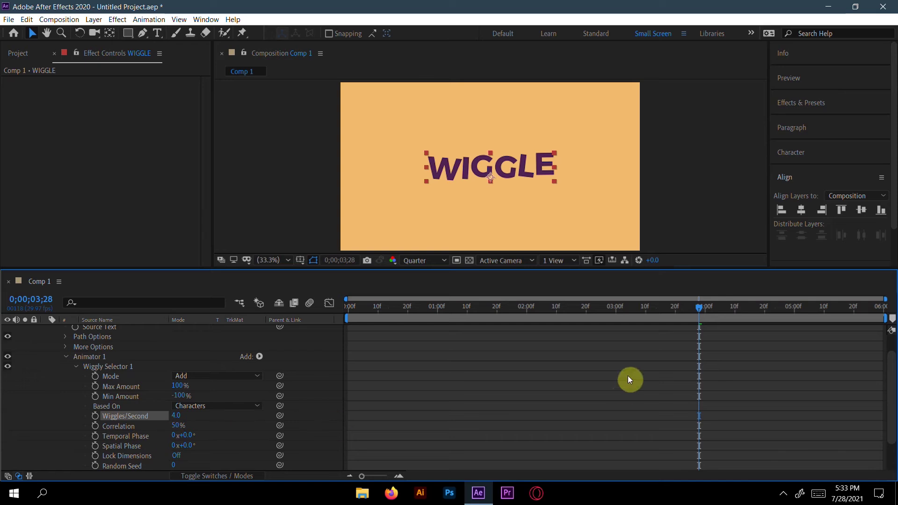
drag(700, 309, 345, 319)
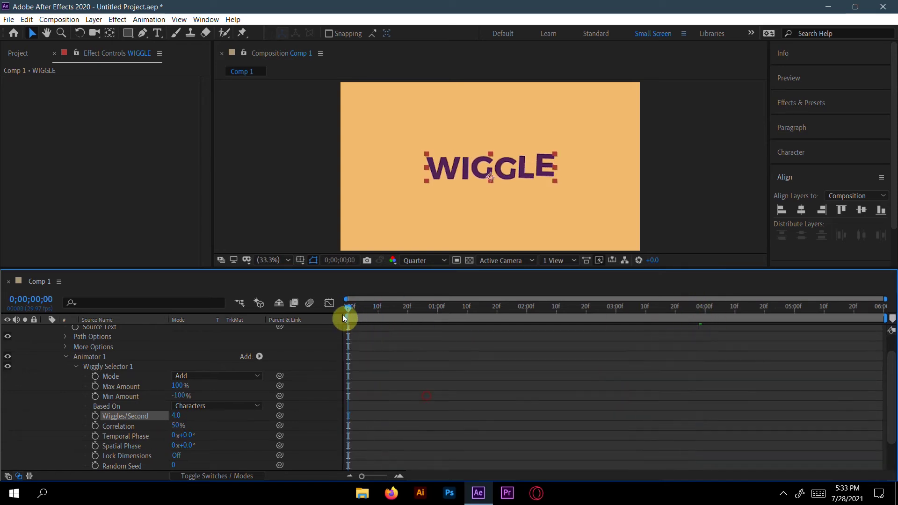
Preview the Wiggly selector with Correlation at 100% and at 0%, keep 0%, and collapse the selector.
click(175, 426)
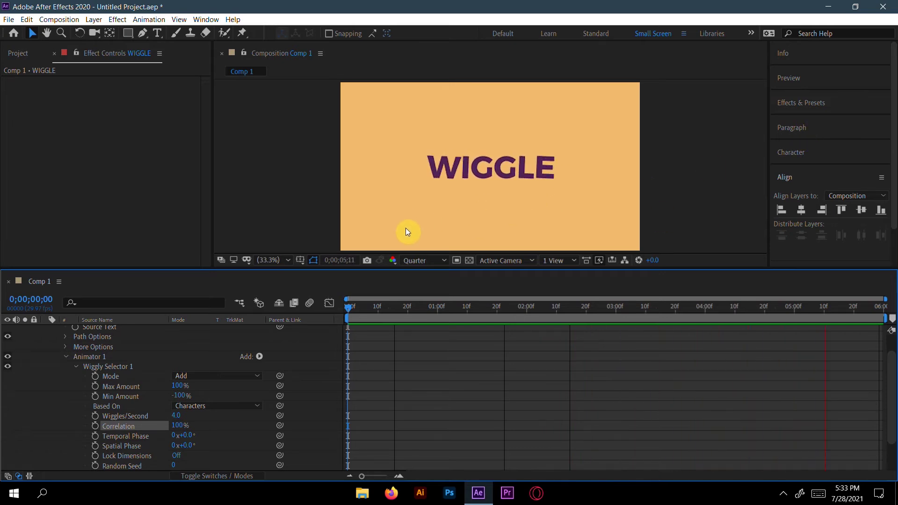
key(space)
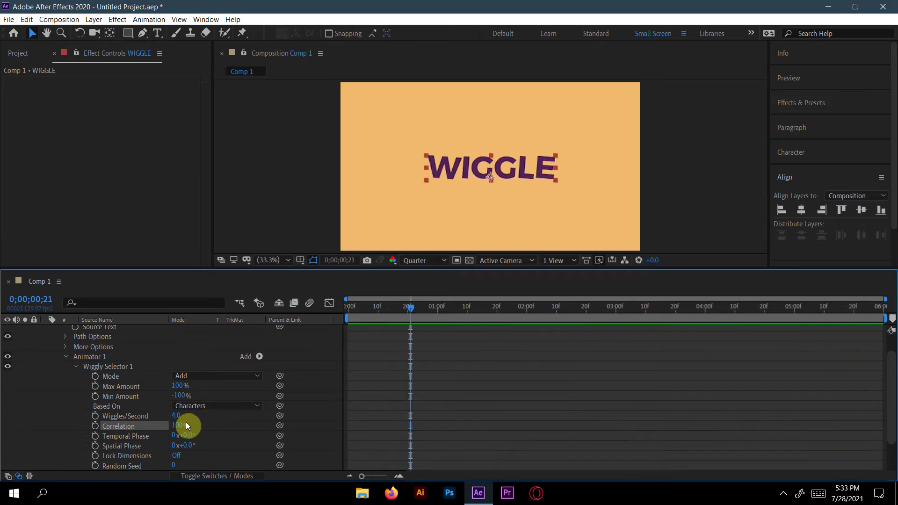
drag(186, 422, 75, 383)
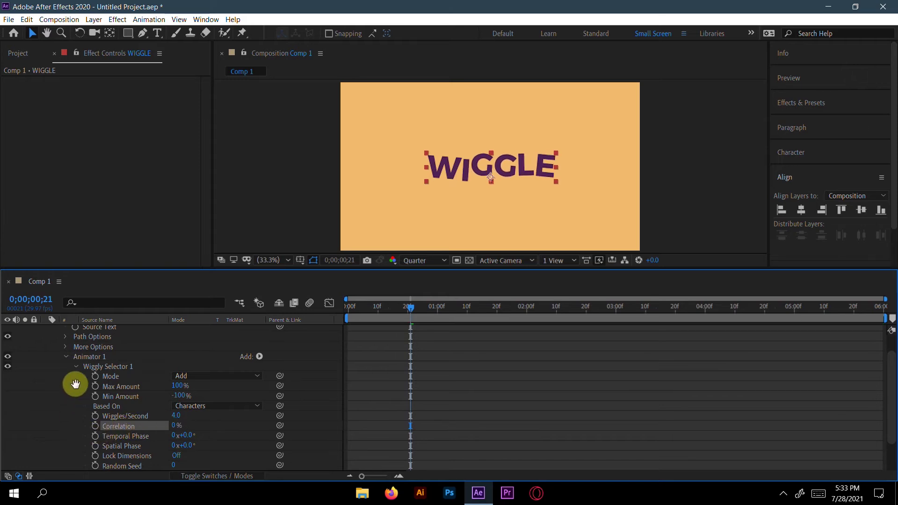
key(space)
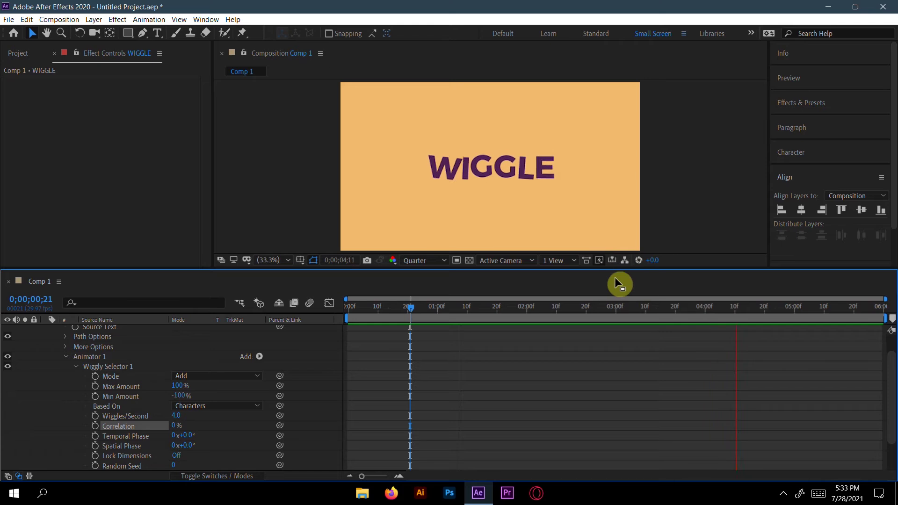
key(space)
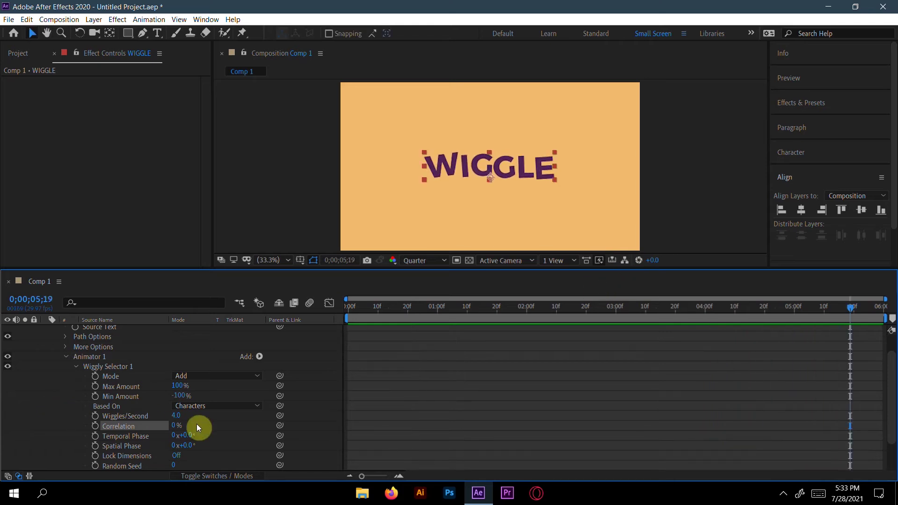
scroll(196, 424, down, 2)
scroll(197, 422, up, 3)
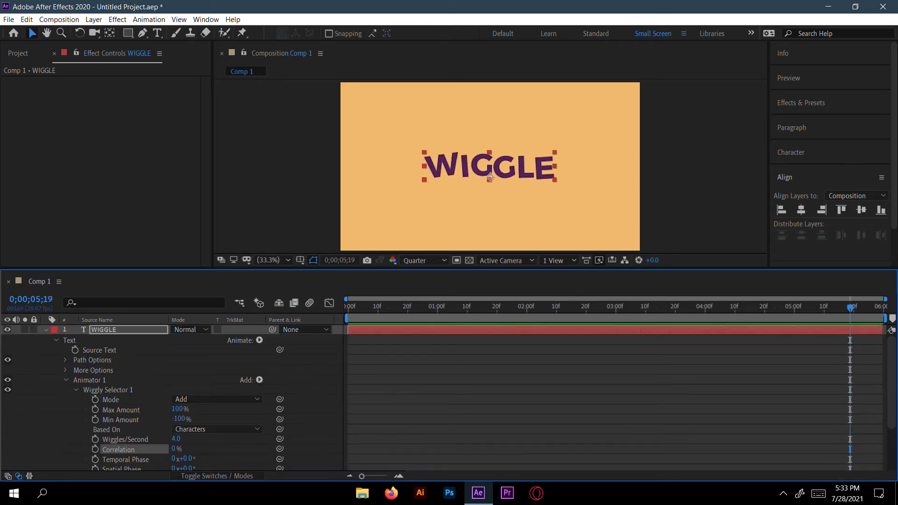
click(77, 390)
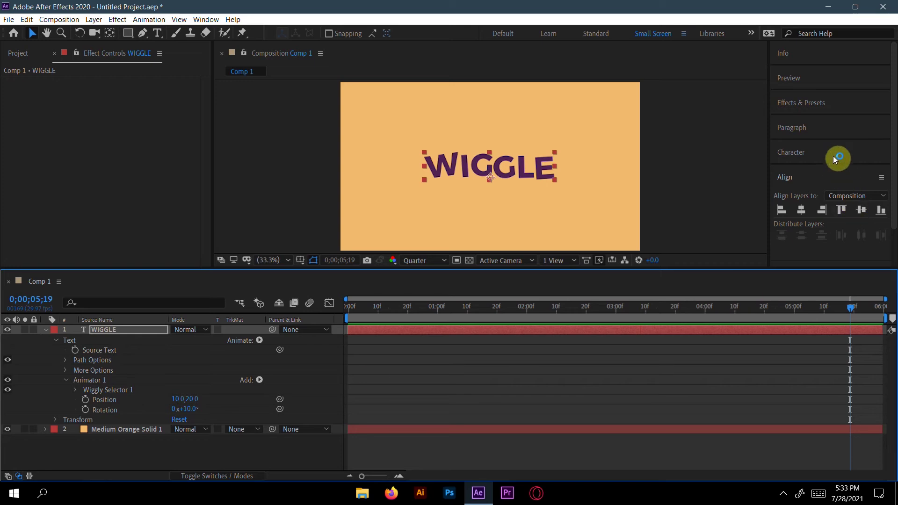
Set the WIGGLE text's tracking to 61 and preview the animation.
click(798, 155)
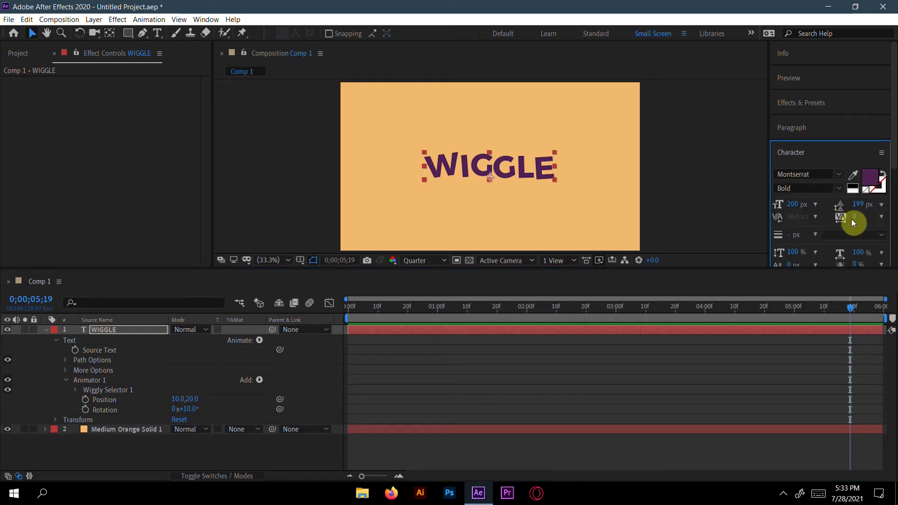
drag(856, 218, 894, 220)
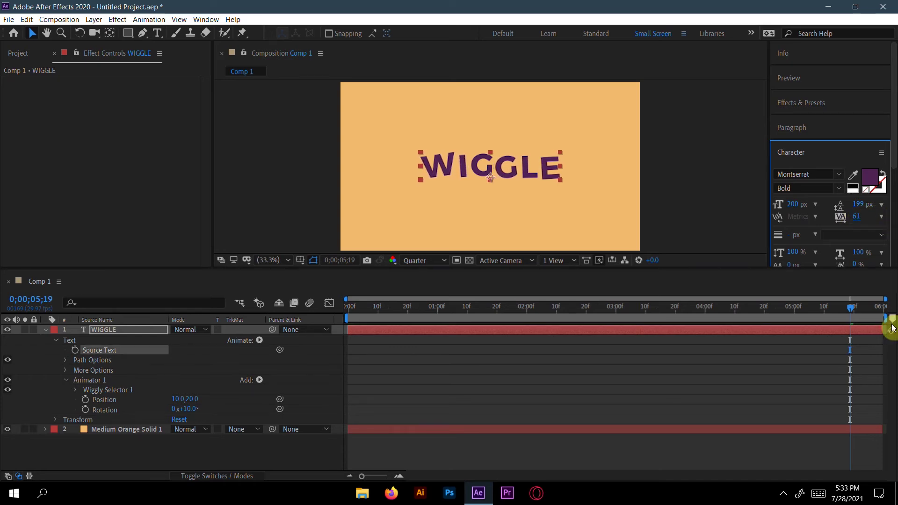
click(840, 335)
key(space)
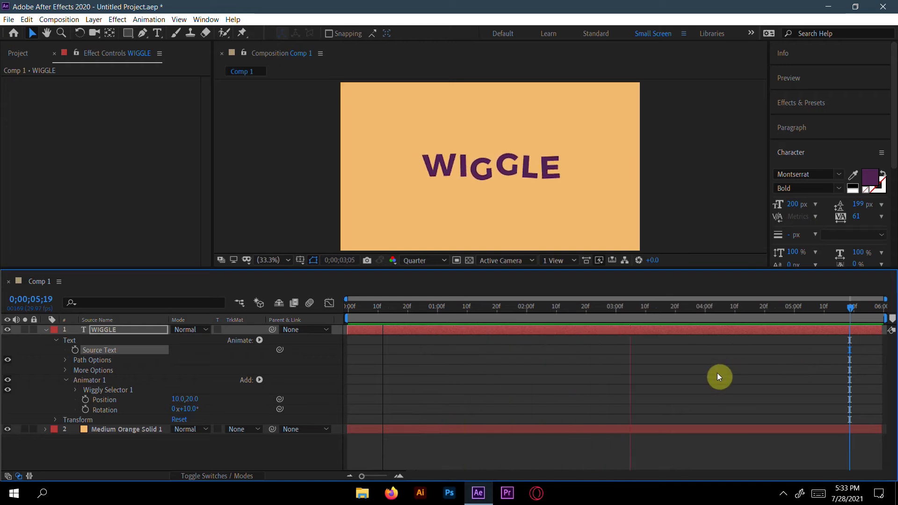
key(space)
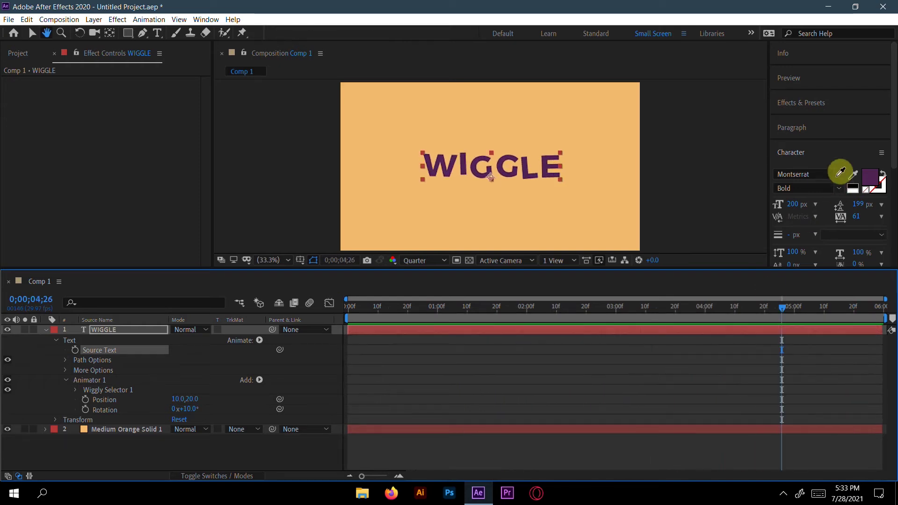
Re-centre the WIGGLE text in the composition and return the playhead to the start with the layer collapsed.
click(814, 156)
click(795, 177)
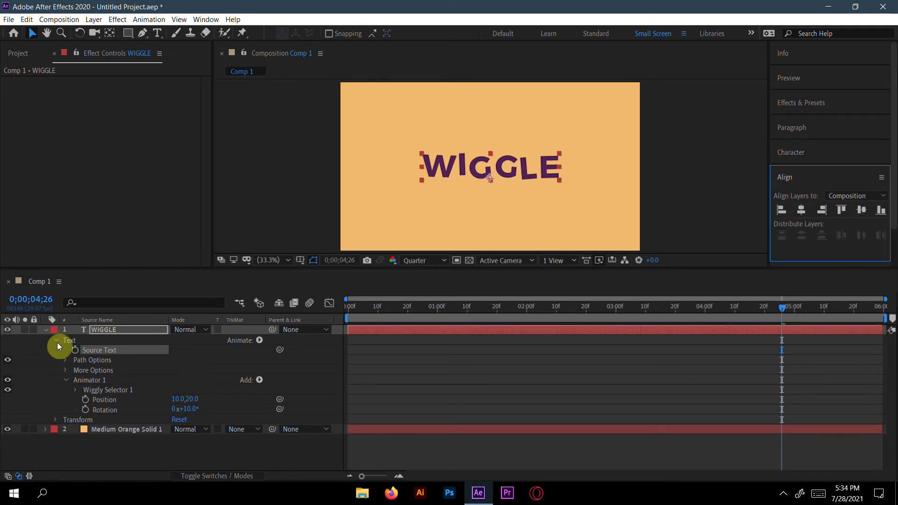
click(46, 330)
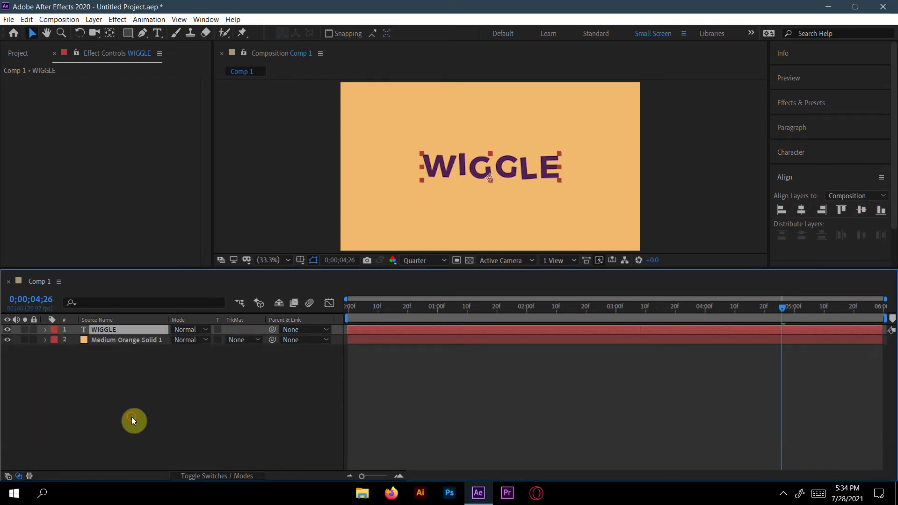
drag(784, 310, 297, 341)
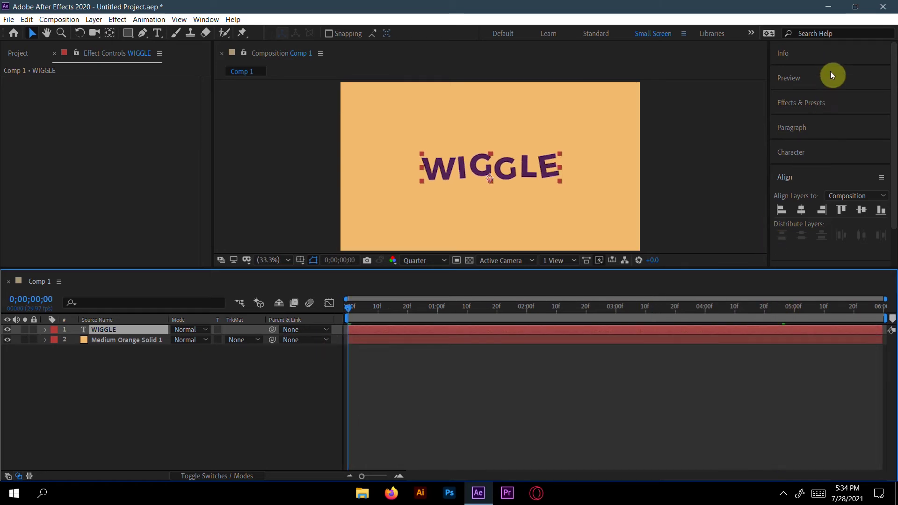
Find the Posterize Time effect and apply it to the WIGGLE layer.
click(821, 101)
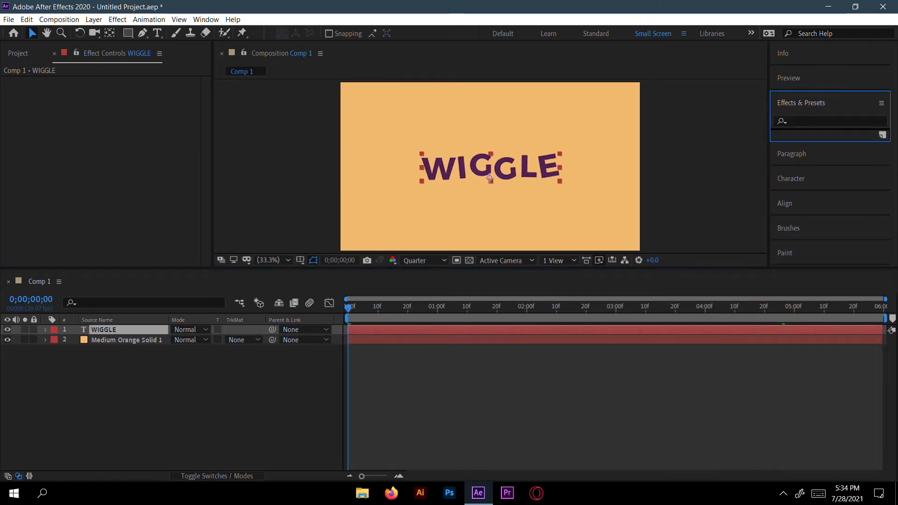
click(799, 118)
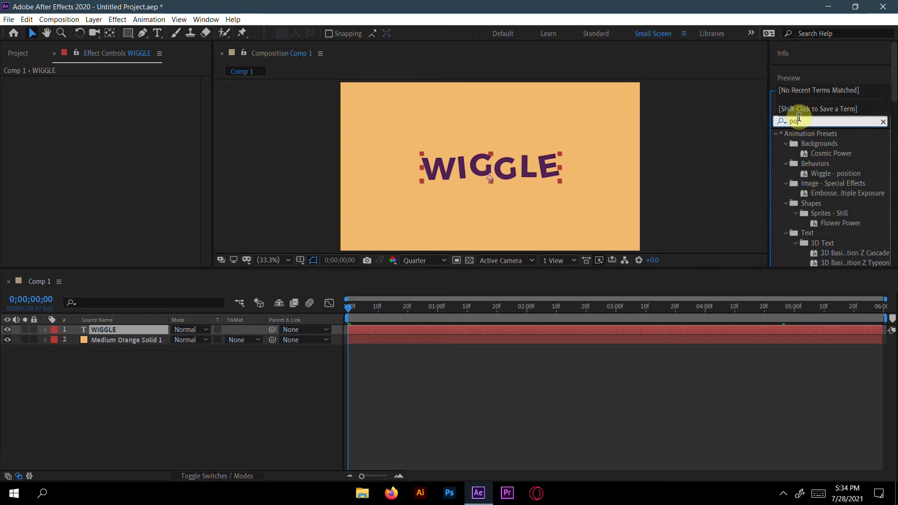
text(poster)
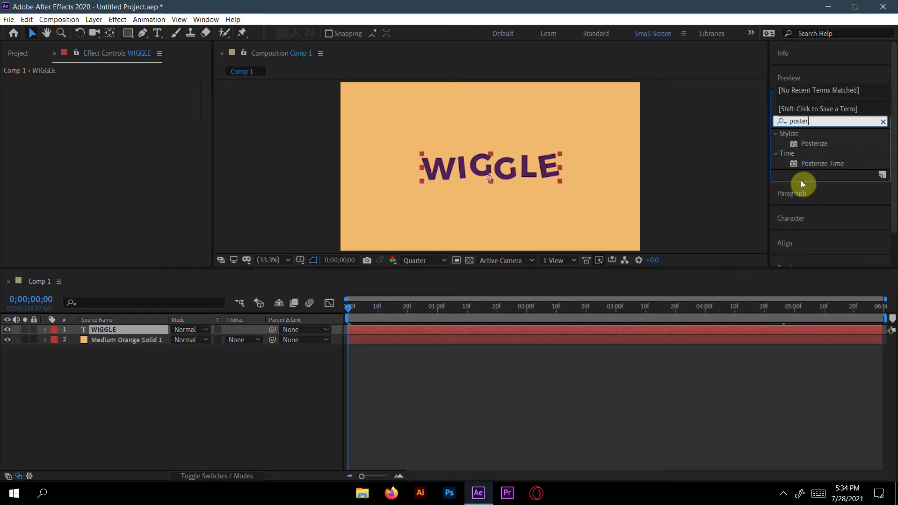
drag(821, 163, 191, 331)
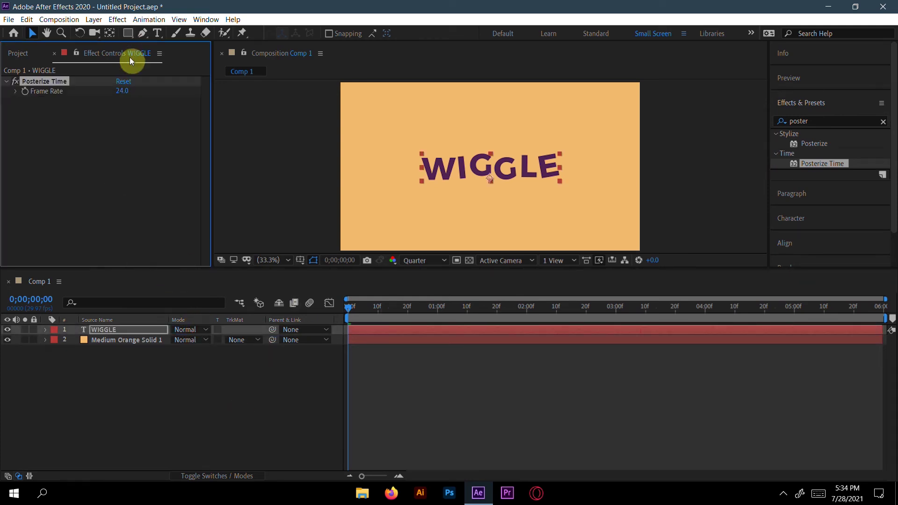
Set Posterize Time's Frame Rate to 15, preview the animation, and return the playhead to the start.
click(122, 91)
text(15)
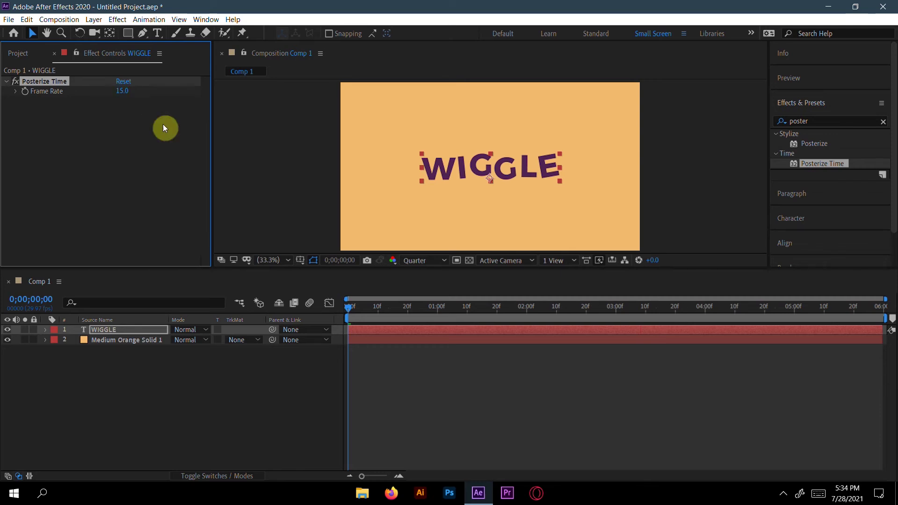
key(space)
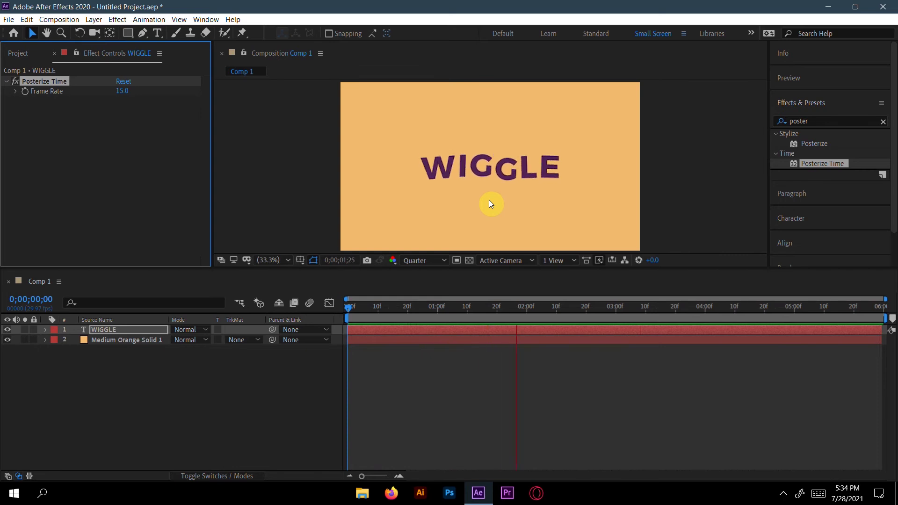
key(space)
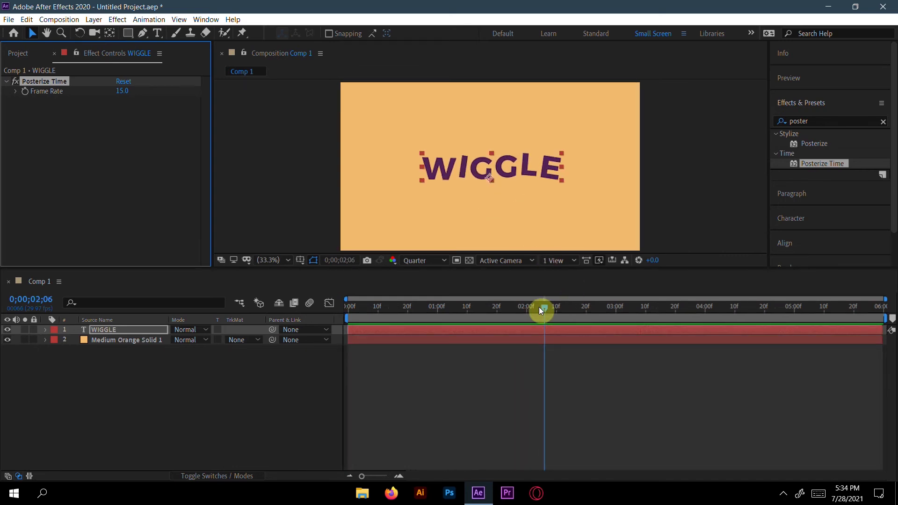
drag(544, 305, 186, 396)
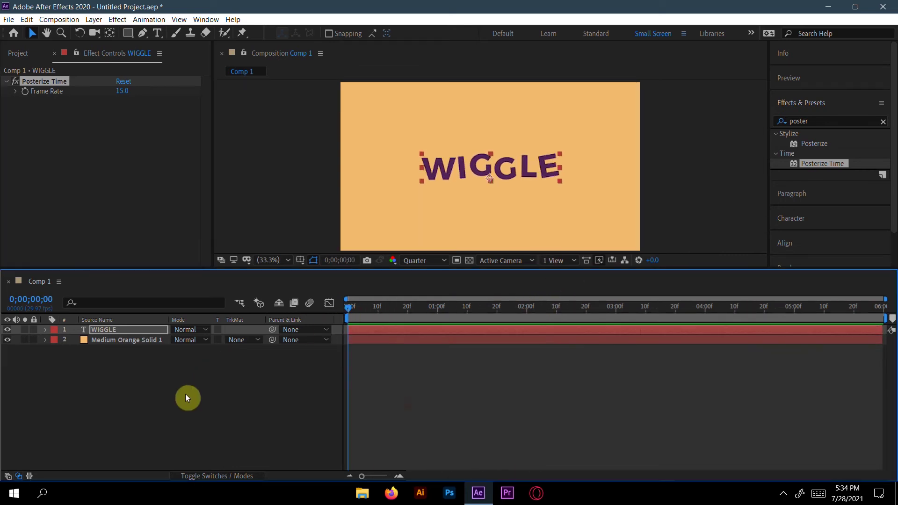
With no layer selected, draw a small red square in the upper-left area of the orange background and duplicate its layer.
click(615, 456)
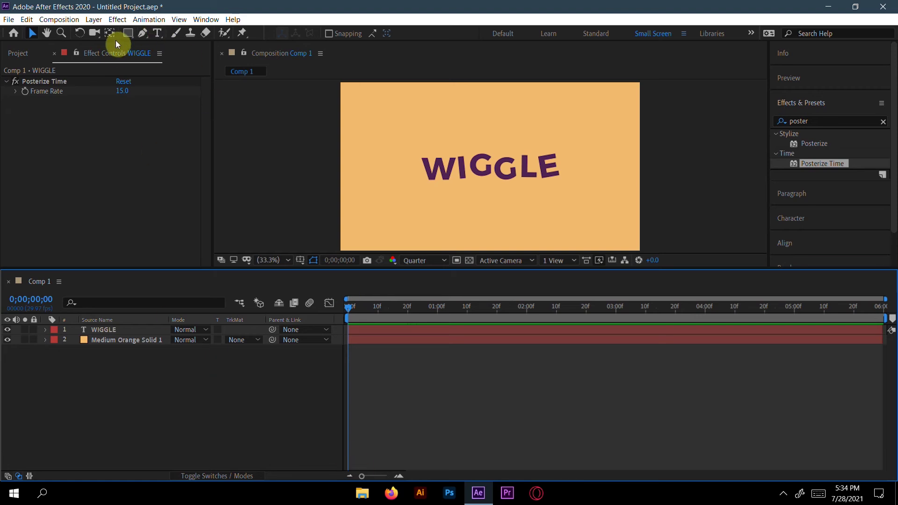
click(127, 37)
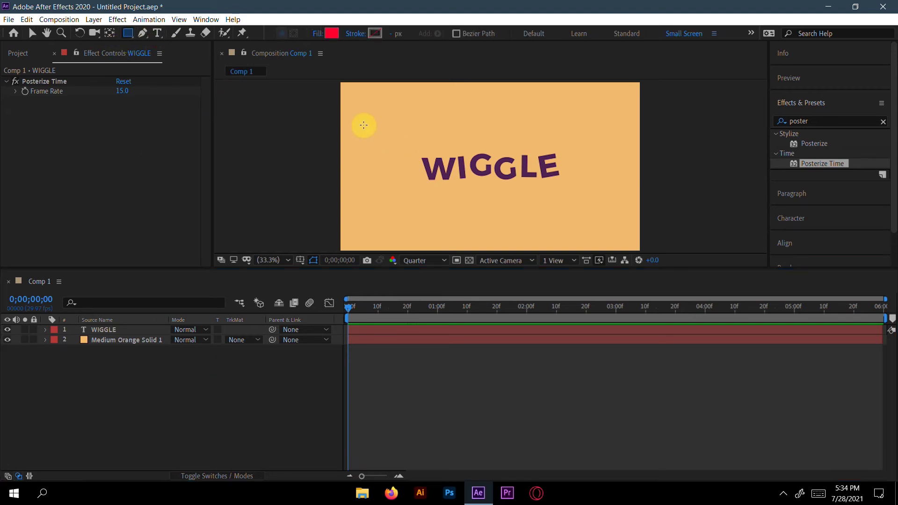
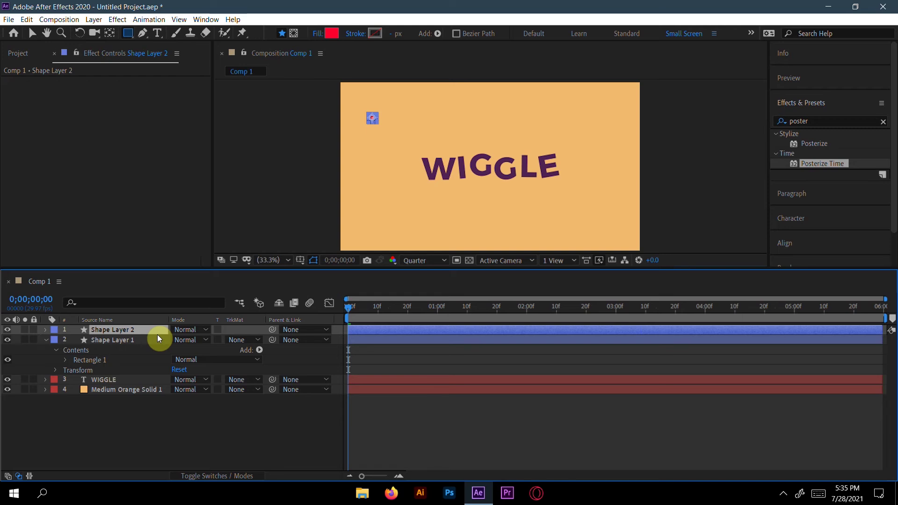
Move the duplicated square, Shape Layer 2, to just above the letter I of the WIGGLE text.
key(shift+Right)
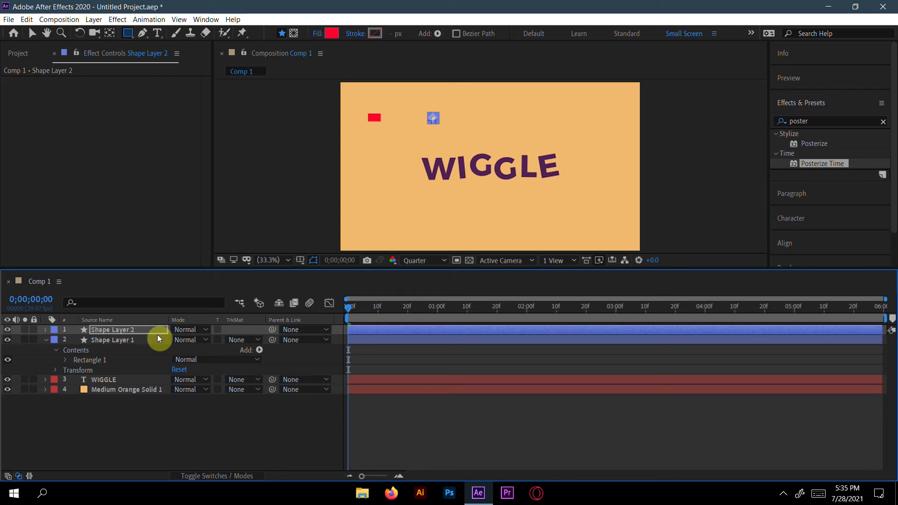
key(shift+Right)
key(shift+Right)
key(shift+Right)
key(shift+Right)
key(shift+Right)
key(shift+Right)
key(shift+Right)
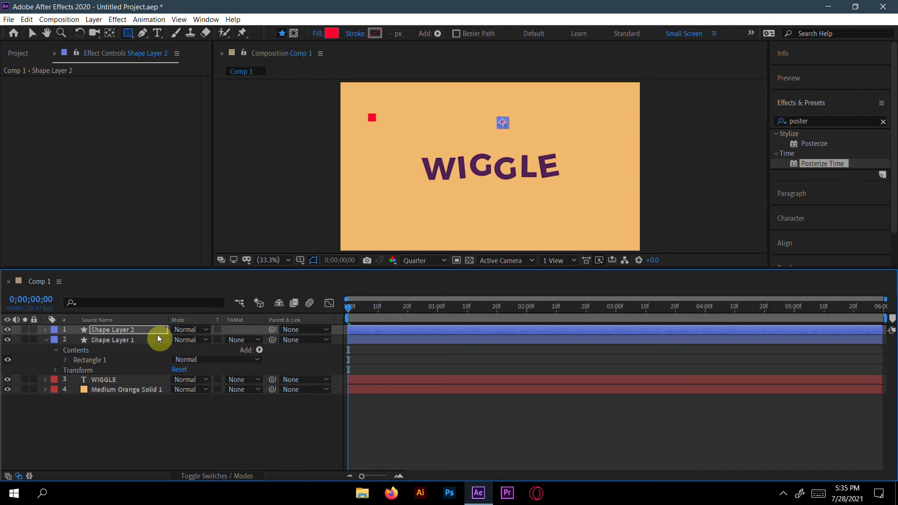
key(shift+Down)
key(shift+Down)
key(shift+Down)
key(shift+Down)
key(shift+Down)
key(shift+Down)
key(shift+Down)
key(shift+Down)
key(shift+Down)
key(shift+Left)
key(shift+Left)
key(shift+Left)
key(shift+Left)
key(shift+Left)
key(shift+Left)
key(shift+Left)
key(shift+Left)
key(shift+Left)
key(shift+Left)
key(shift+Left)
key(shift+Left)
key(shift+Left)
key(shift+Left)
key(shift+Left)
key(shift+Left)
key(shift+Left)
key(shift+Left)
key(shift+Left)
key(shift+Left)
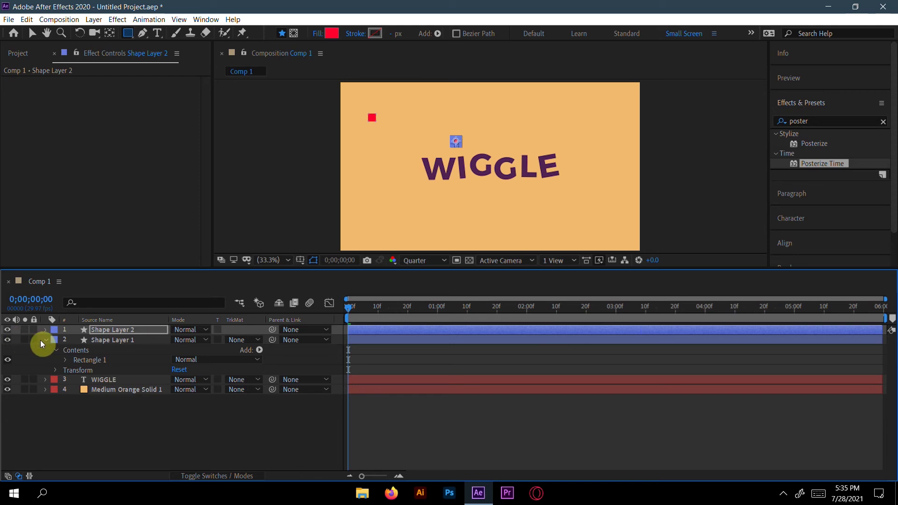
click(122, 414)
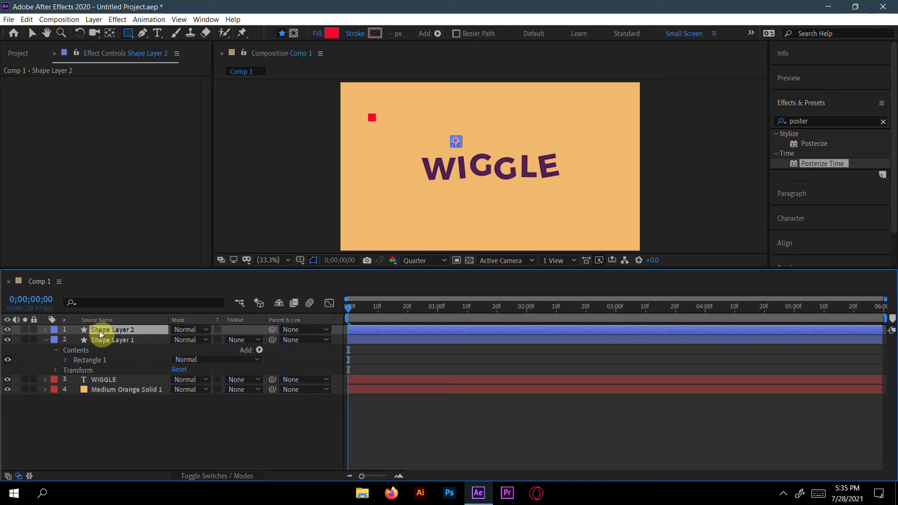
Duplicate Shape Layer 2 and move the copy to the right of the WIGGLE text, level with the letters.
key(ctrl+d)
key(shift+Up)
key(shift+Up)
key(shift+Up)
key(shift+Up)
key(shift+Up)
key(shift+Up)
key(shift+Up)
key(shift+Up)
key(shift+Up)
key(shift+Up)
key(shift+Up)
key(shift+Up)
key(shift+Up)
key(shift+Up)
key(shift+Up)
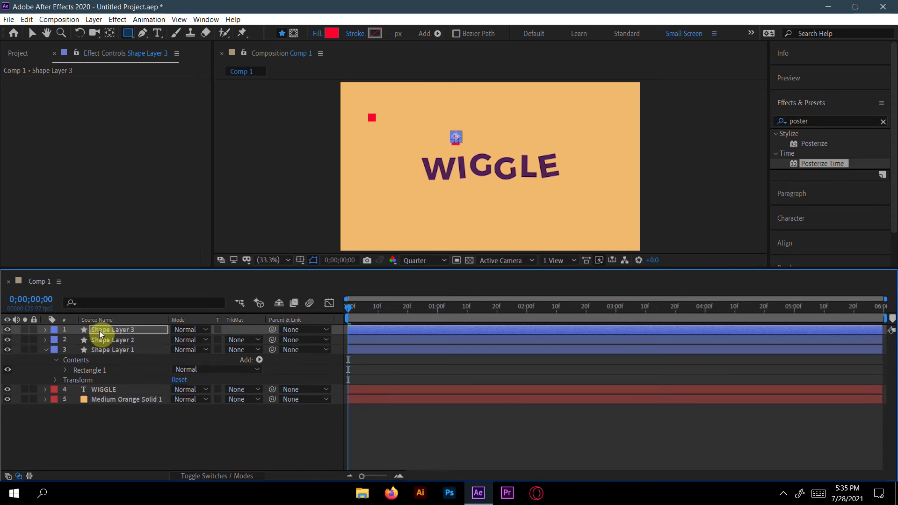
key(shift+Right)
key(shift+Right)
key(shift+Right)
key(shift+Right)
key(shift+Right)
key(shift+Right)
key(shift+Right)
key(shift+Right)
key(shift+Right)
key(shift+Right)
key(shift+Right)
key(shift+Right)
key(shift+Right)
key(shift+Right)
key(shift+Right)
key(shift+Right)
key(shift+Right)
key(shift+Right)
key(shift+Right)
key(shift+Right)
key(shift+Right)
key(shift+Right)
key(shift+Right)
key(shift+Right)
key(shift+Right)
key(shift+Right)
key(shift+Right)
key(shift+Right)
key(shift+Right)
key(shift+Right)
key(shift+Right)
key(shift+Right)
key(shift+Right)
key(shift+Right)
key(shift+Right)
key(shift+Right)
key(shift+Right)
key(shift+Right)
key(shift+Right)
key(shift+Right)
key(shift+Down)
key(shift+Down)
key(shift+Down)
key(shift+Down)
key(shift+Down)
key(shift+Down)
key(shift+Down)
key(shift+Down)
key(shift+Down)
key(shift+Down)
key(shift+Down)
key(shift+Down)
key(shift+Down)
key(shift+Down)
key(shift+Down)
key(shift+Down)
key(shift+Down)
key(shift+Down)
key(shift+Down)
key(shift+Down)
key(shift+Up)
key(shift+Up)
key(shift+Up)
key(shift+Up)
key(shift+Up)
key(shift+Up)
key(shift+Up)
key(shift+Up)
key(shift+Up)
key(shift+Up)
key(shift+Up)
key(shift+Up)
key(shift+Up)
key(shift+Up)
key(shift+Up)
key(shift+Up)
key(shift+Up)
key(shift+Up)
key(shift+Up)
key(shift+Up)
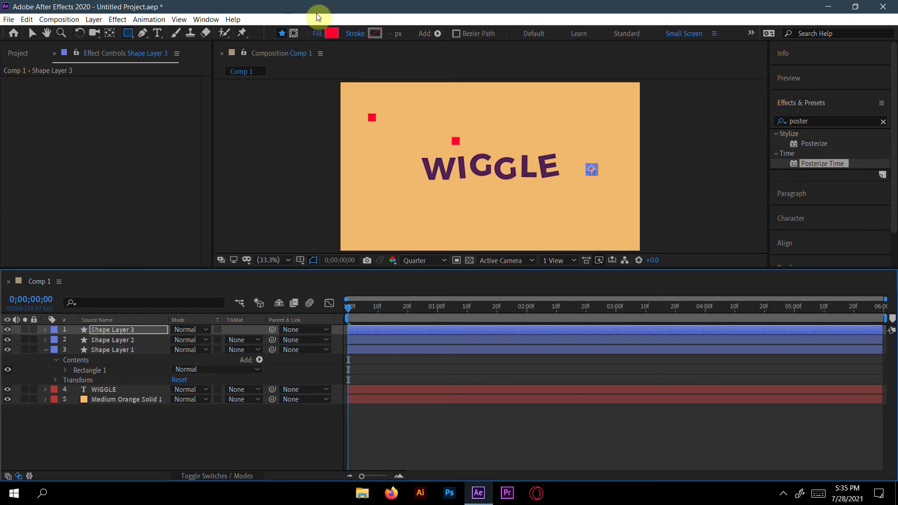
Change the fill of the square on Shape Layer 3 to the dark purple sampled from the WIGGLE text.
click(331, 33)
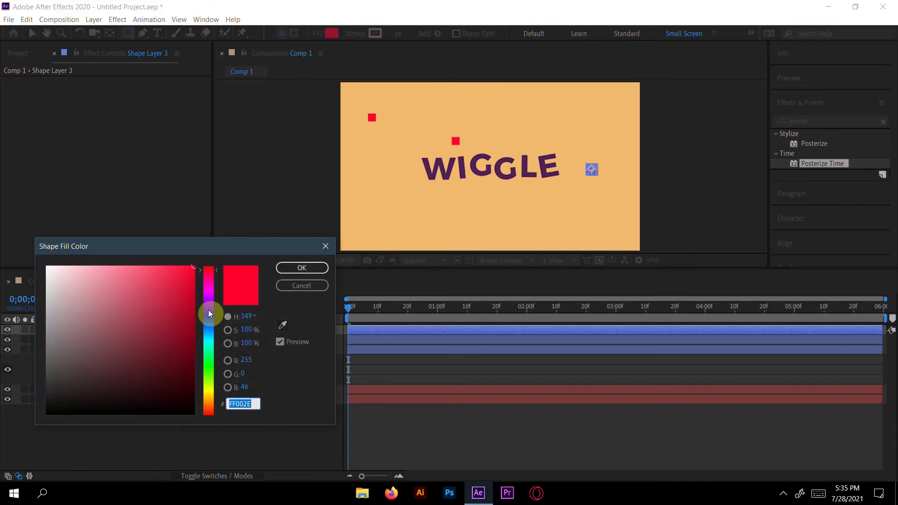
click(282, 324)
click(436, 162)
click(298, 269)
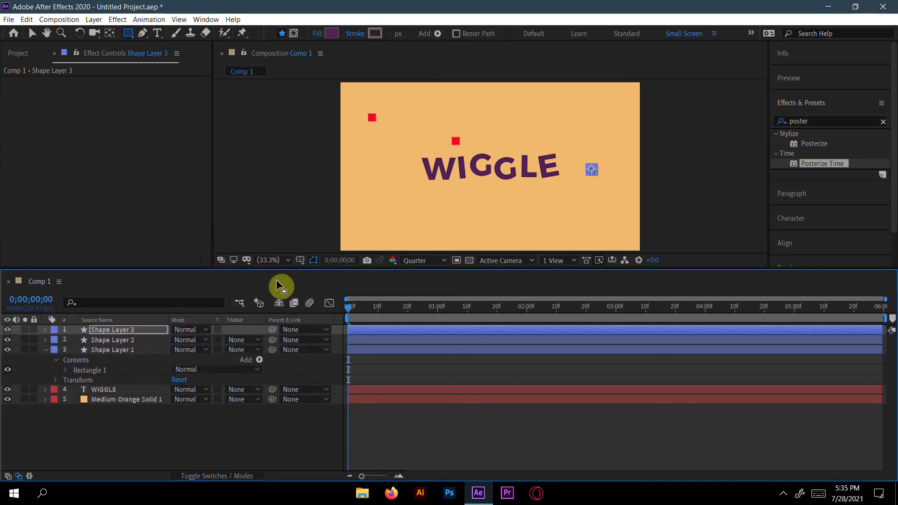
click(146, 329)
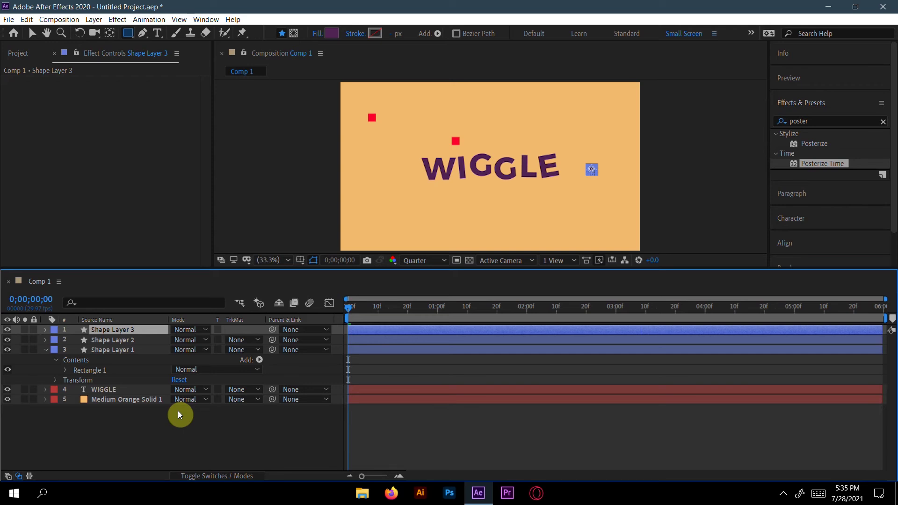
Duplicate Shape Layer 3 and move the copied purple square below the WIGGLE text, under the letter L.
key(ctrl+d)
key(shift+Down)
key(shift+Down)
key(shift+Down)
key(shift+Down)
key(shift+Down)
key(shift+Down)
key(shift+Down)
key(shift+Down)
key(shift+Down)
key(shift+Down)
key(shift+Down)
key(shift+Down)
key(shift+Down)
key(shift+Down)
key(shift+Down)
key(shift+Down)
key(shift+Down)
key(shift+Down)
key(shift+Left)
key(shift+Left)
key(shift+Left)
key(shift+Left)
key(shift+Left)
key(shift+Left)
key(shift+Left)
key(shift+Left)
key(shift+Left)
key(shift+Left)
key(shift+Left)
key(shift+Left)
key(shift+Left)
key(shift+Left)
key(shift+Left)
key(shift+Left)
key(shift+Left)
key(shift+Left)
key(shift+Left)
key(shift+Left)
key(shift+Down)
key(shift+Down)
key(shift+Down)
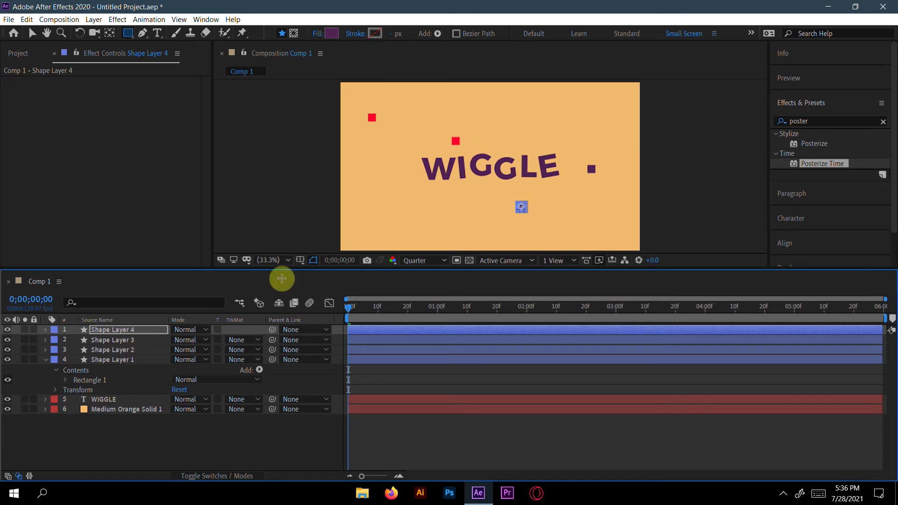
Move the red square on Shape Layer 2 straight up to near the upper edge of the composition.
click(145, 350)
key(shift+Up)
key(shift+Up)
key(shift+Up)
key(shift+Up)
key(shift+Up)
key(shift+Up)
key(shift+Up)
key(shift+Up)
key(shift+Up)
key(shift+Up)
key(shift+Up)
key(shift+Up)
key(shift+Up)
key(shift+Up)
key(shift+Up)
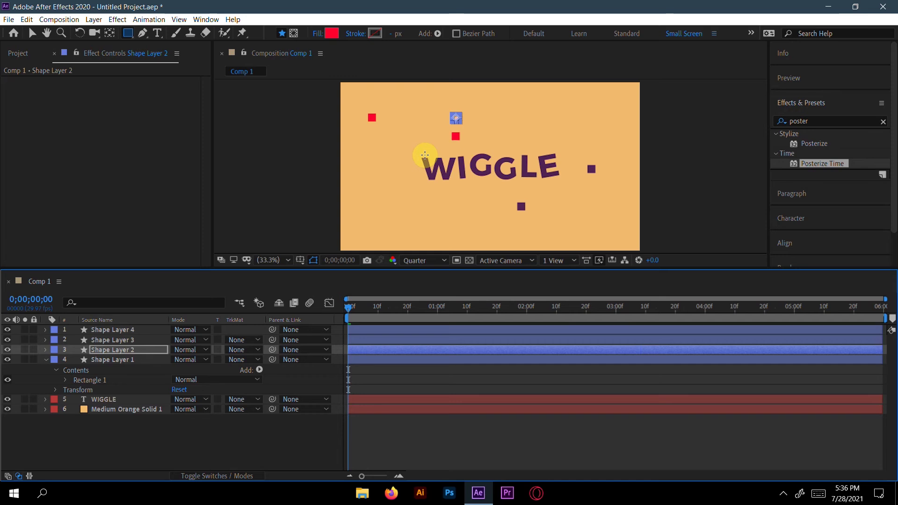
key(shift+Up)
key(shift+Up)
key(shift+Up)
key(shift+Up)
key(shift+Up)
key(shift+Up)
key(shift+Up)
key(shift+Up)
key(shift+Up)
key(shift+Up)
key(shift+Up)
key(shift+Up)
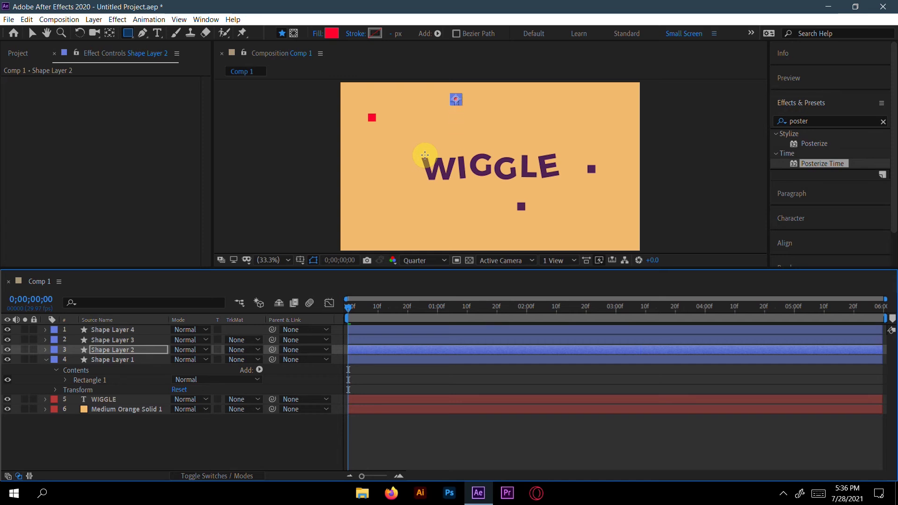
Duplicate Shape Layer 4 and move the copied square farther left and slightly lower, beneath the first G of WIGGLE.
click(140, 330)
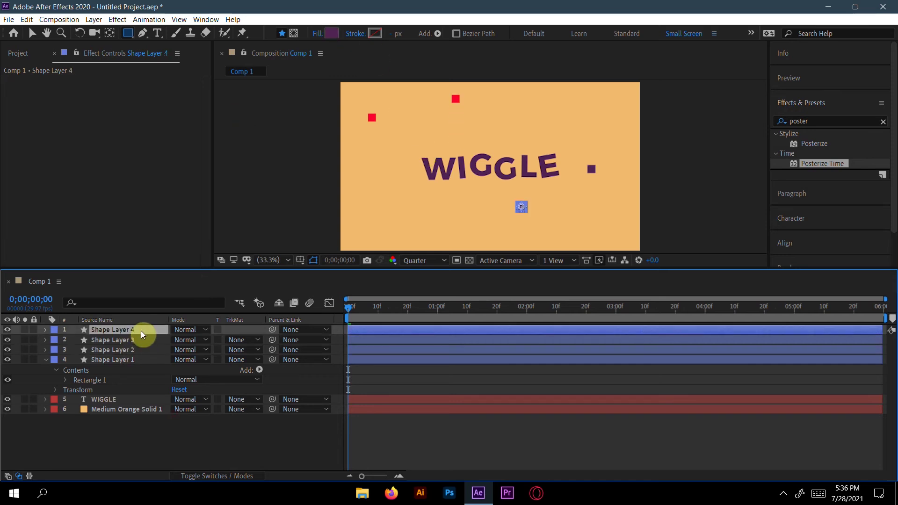
key(ctrl+d)
key(shift+Left)
key(shift+Left)
key(shift+Left)
key(shift+Left)
key(shift+Left)
key(shift+Left)
key(shift+Left)
key(shift+Left)
key(shift+Left)
key(shift+Left)
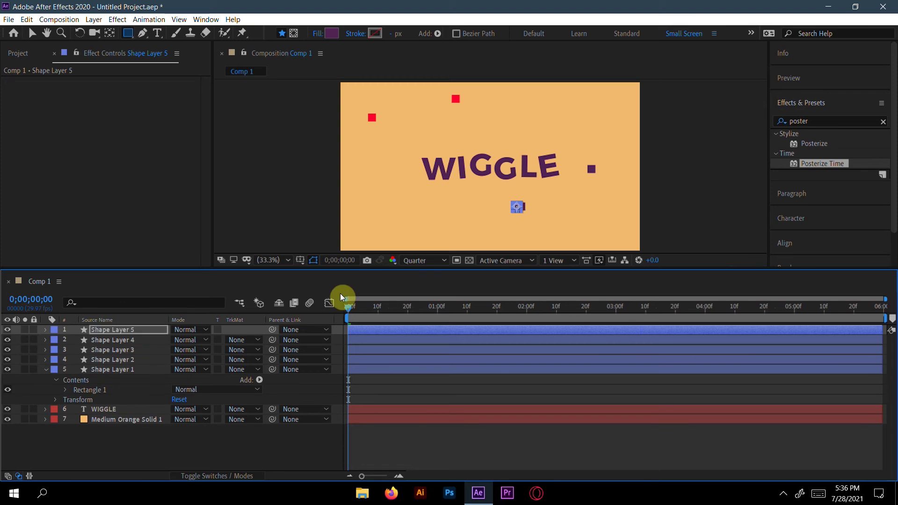
key(shift+Down)
key(shift+Down)
key(shift+Down)
key(shift+Down)
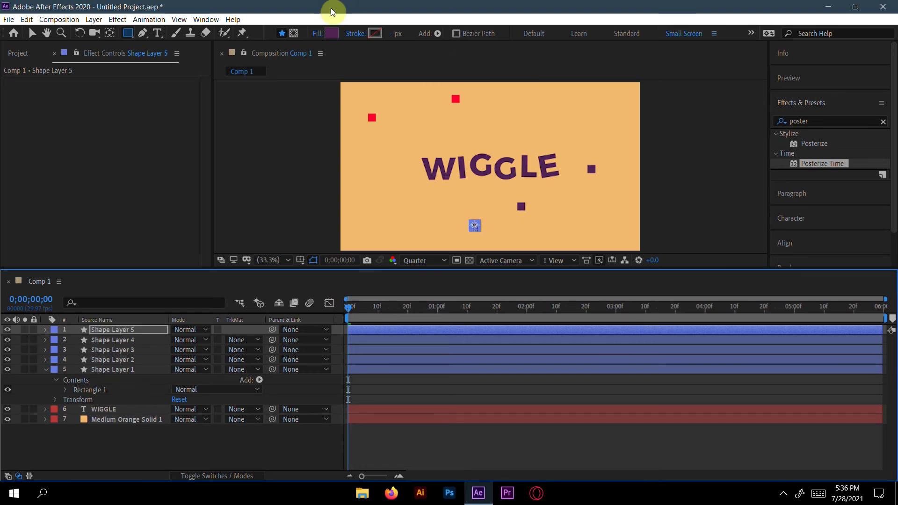
Set the fill of the square on Shape Layer 5 to None and give it a solid dark purple stroke, 502353.
click(318, 34)
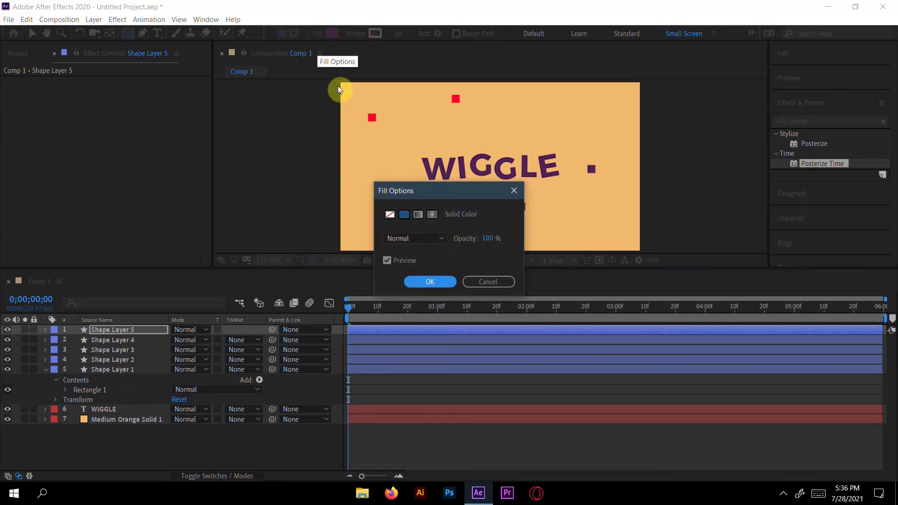
click(389, 214)
click(541, 354)
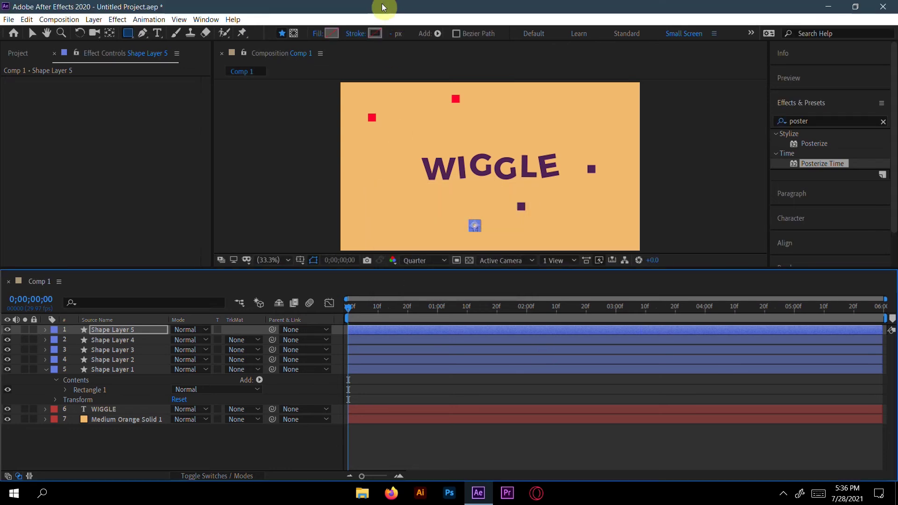
click(361, 34)
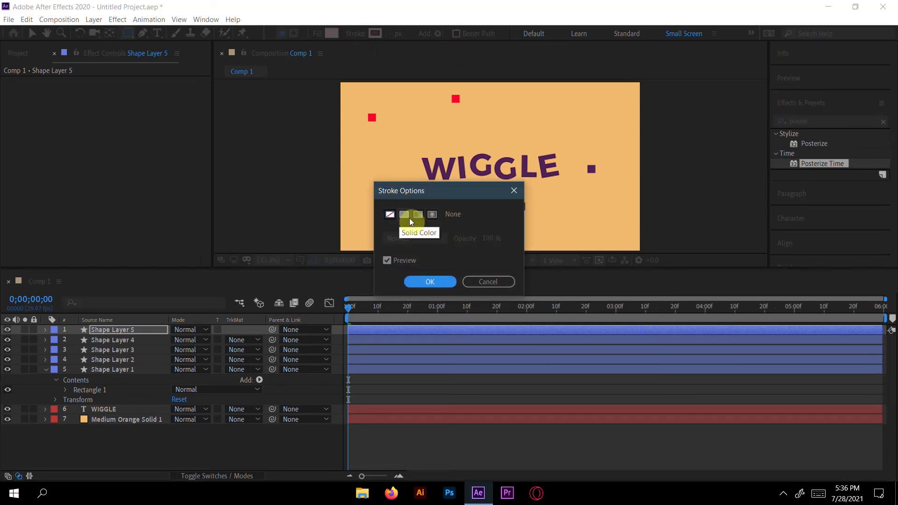
click(557, 354)
click(374, 35)
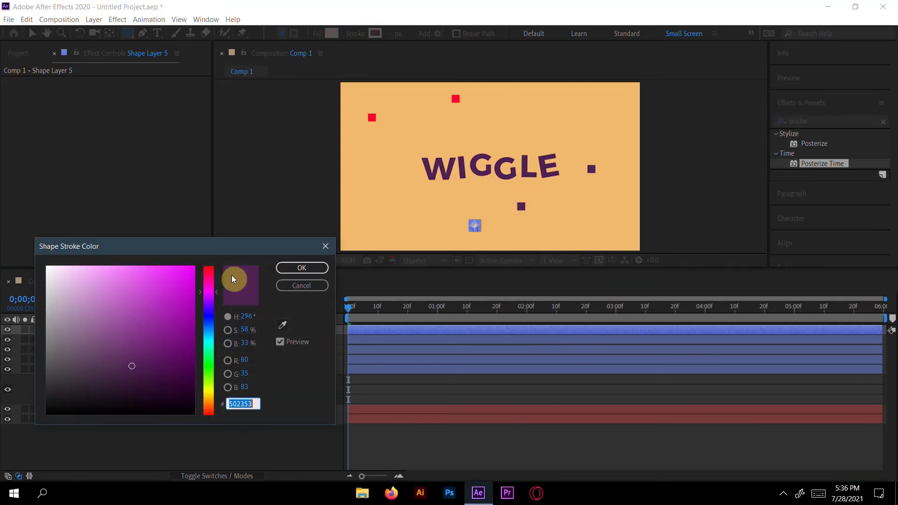
click(286, 270)
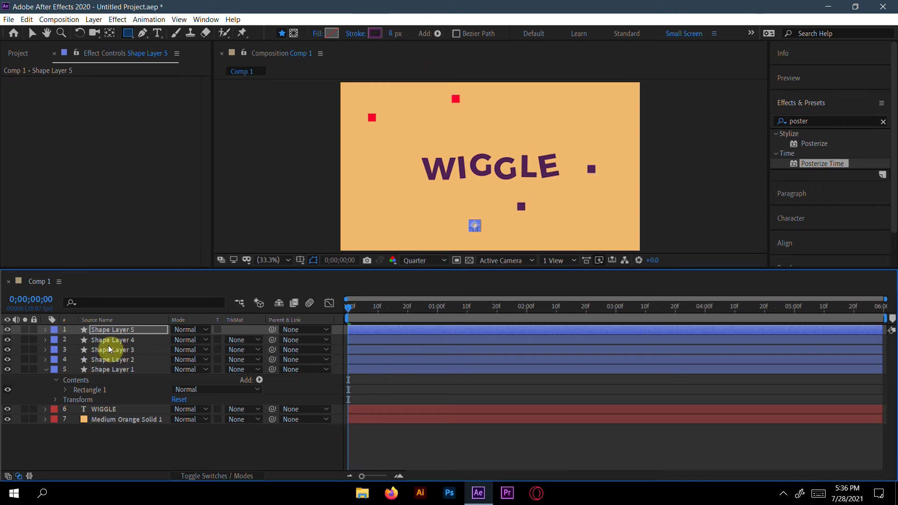
Duplicate Shape Layer 5 and move the copied outlined square to the lower-left area of the orange background, slightly higher than the original.
key(ctrl+d)
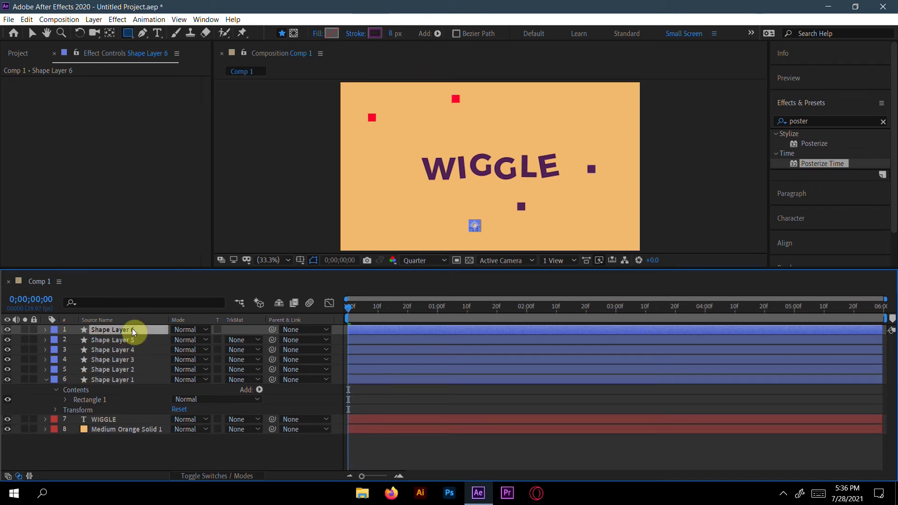
key(shift+Left)
key(shift+Left)
key(shift+Left)
key(shift+Left)
key(shift+Left)
key(shift+Left)
key(shift+Left)
key(shift+Left)
key(shift+Left)
key(shift+Left)
key(shift+Left)
key(shift+Left)
key(shift+Left)
key(shift+Left)
key(shift+Left)
key(shift+Left)
key(shift+Left)
key(shift+Left)
key(shift+Left)
key(shift+Left)
key(shift+Up)
key(shift+Up)
key(shift+Up)
key(shift+Left)
key(shift+Left)
key(shift+Left)
key(shift+Left)
key(shift+Left)
key(shift+Left)
key(shift+Left)
key(shift+Left)
key(shift+Left)
key(shift+Left)
key(shift+Left)
key(shift+Left)
key(shift+Left)
key(shift+Left)
key(shift+Left)
key(shift+Left)
key(shift+Left)
key(shift+Left)
key(shift+Left)
key(shift+Left)
key(shift+Up)
key(shift+Up)
key(shift+Up)
key(shift+Up)
key(shift+Up)
key(shift+Up)
key(shift+Up)
key(shift+Up)
key(shift+Up)
key(shift+Up)
Change the stroke colour of the square on Shape Layer 6 to white.
click(375, 33)
drag(140, 296, 32, 255)
click(294, 268)
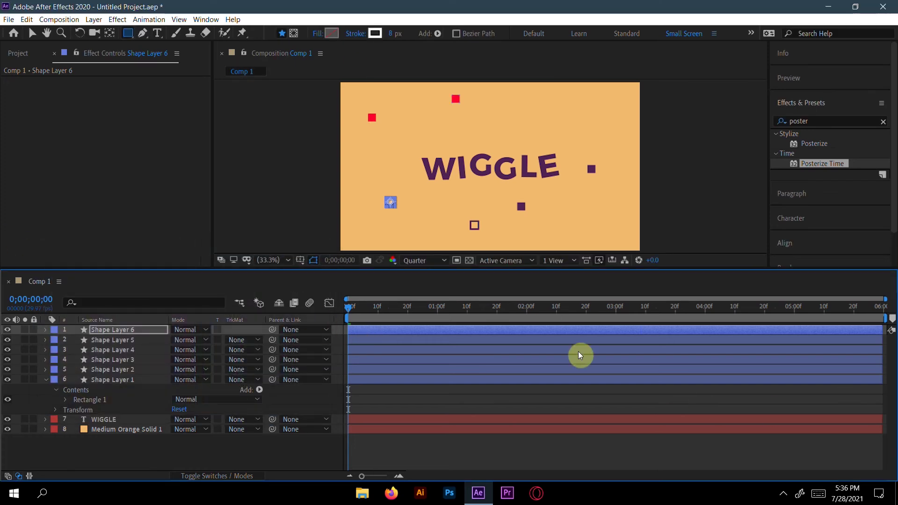
Duplicate Shape Layer 6 and move the copied white outlined square to the upper-right area of the orange background, above the last E of WIGGLE.
key(ctrl+d)
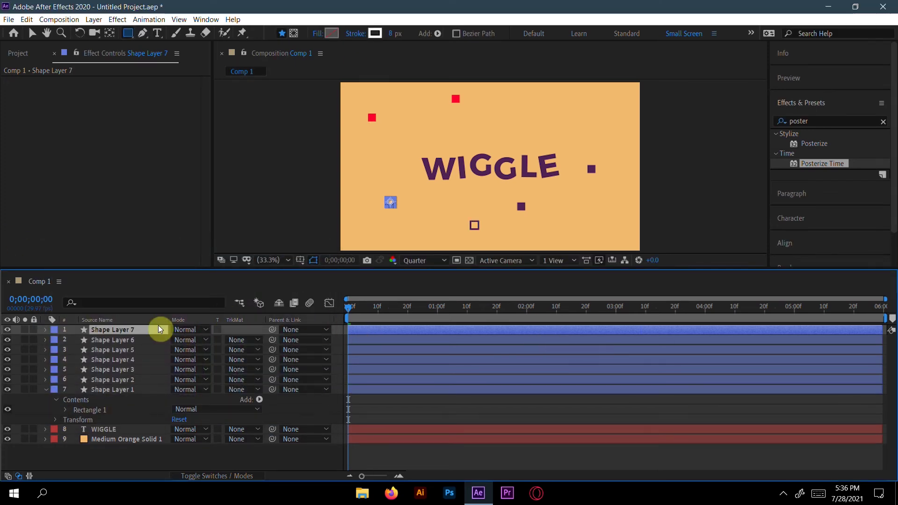
key(shift+Up)
key(shift+Up)
key(shift+Up)
key(shift+Up)
key(shift+Up)
key(shift+Up)
key(shift+Up)
key(shift+Up)
key(shift+Up)
key(shift+Up)
key(shift+Up)
key(shift+Up)
key(shift+Up)
key(shift+Up)
key(shift+Up)
key(shift+Up)
key(shift+Up)
key(shift+Up)
key(shift+Right)
key(shift+Right)
key(shift+Right)
key(shift+Right)
key(shift+Right)
key(shift+Right)
key(shift+Right)
key(shift+Right)
key(shift+Right)
key(shift+Right)
key(shift+Right)
key(shift+Right)
key(shift+Right)
key(shift+Right)
key(shift+Right)
key(shift+Right)
key(shift+Right)
key(shift+Right)
key(shift+Right)
key(shift+Right)
key(shift+Up)
key(shift+Up)
key(shift+Up)
key(shift+Up)
key(shift+Up)
key(shift+Up)
key(shift+Up)
key(shift+Up)
key(shift+Up)
key(shift+Up)
key(shift+Up)
key(shift+Up)
key(shift+Up)
key(shift+Up)
key(shift+Up)
key(shift+Up)
key(shift+Up)
key(shift+Up)
key(shift+Up)
key(shift+Up)
key(shift+Right)
key(shift+Right)
key(shift+Right)
key(shift+Right)
key(shift+Right)
key(shift+Right)
key(shift+Right)
key(shift+Right)
key(shift+Right)
key(shift+Right)
key(shift+Right)
key(shift+Right)
key(shift+Right)
key(shift+Right)
key(shift+Right)
key(shift+Right)
key(shift+Right)
key(shift+Right)
key(shift+Right)
key(shift+Right)
key(shift+Right)
key(shift+Right)
key(shift+Right)
key(shift+Right)
key(shift+Right)
key(shift+Right)
key(shift+Right)
key(shift+Right)
key(shift+Right)
key(shift+Right)
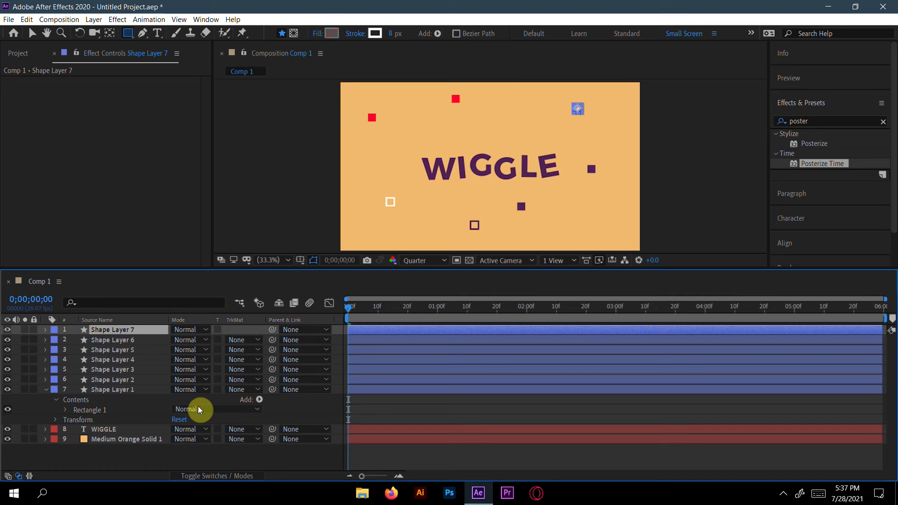
Duplicate Shape Layer 7 and move the copied outlined square down and slightly right, into the lower-right corner of the orange background.
key(ctrl+d)
key(shift+Down)
key(shift+Down)
key(shift+Down)
key(shift+Down)
key(shift+Down)
key(shift+Down)
key(shift+Down)
key(shift+Down)
key(shift+Down)
key(shift+Down)
key(shift+Down)
key(shift+Down)
key(shift+Down)
key(shift+Down)
key(shift+Down)
key(shift+Down)
key(shift+Down)
key(shift+Down)
key(shift+Down)
key(shift+Down)
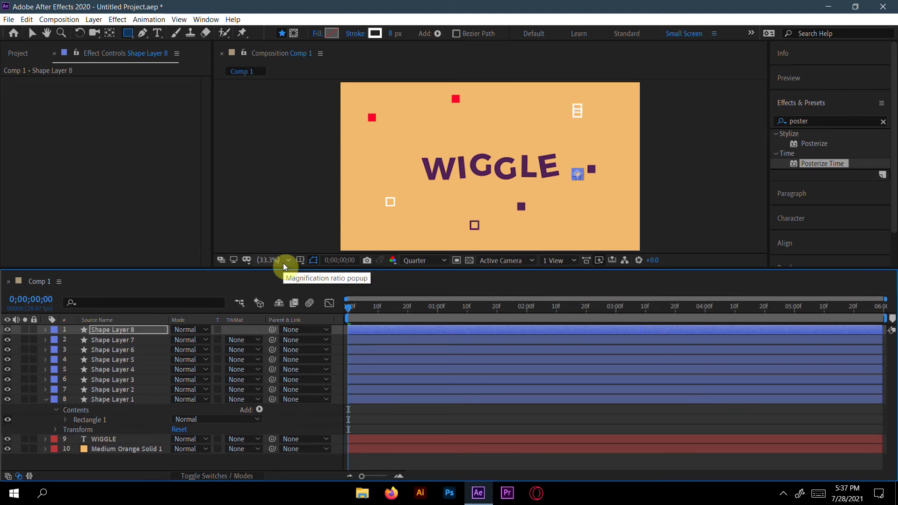
key(shift+Right)
key(shift+Right)
key(shift+Right)
key(shift+Right)
key(shift+Right)
key(shift+Right)
key(shift+Right)
key(shift+Right)
key(shift+Right)
key(shift+Right)
key(shift+Right)
key(shift+Right)
key(shift+Right)
key(shift+Right)
key(shift+Right)
key(shift+Right)
key(shift+Right)
key(shift+Right)
key(shift+Right)
key(shift+Right)
key(shift+Right)
key(shift+Right)
key(shift+Right)
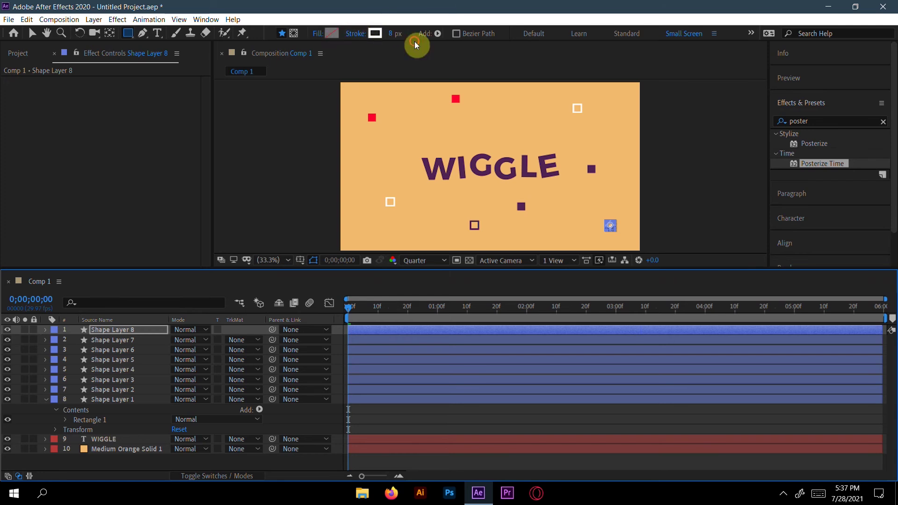
Change the fill of the square on Shape Layer 8 from None to solid white.
click(76, 275)
click(296, 266)
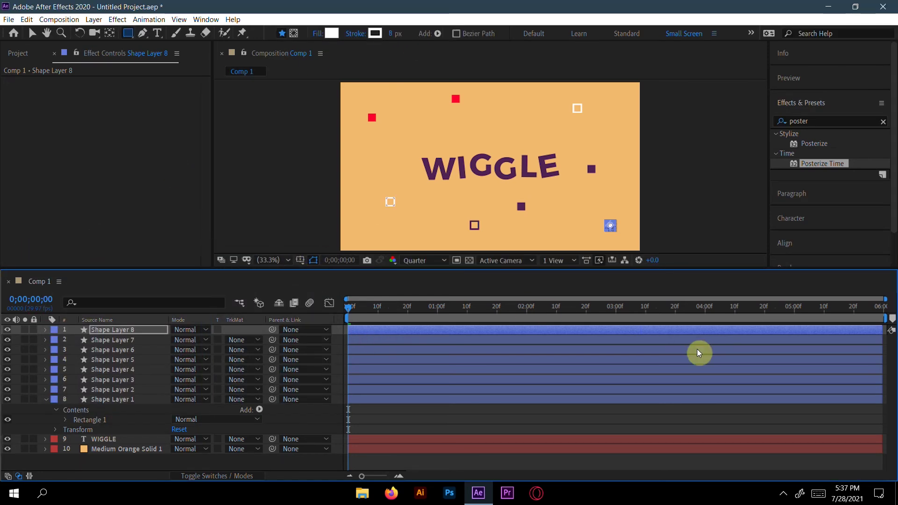
Duplicate Shape Layer 8, move the copied white square to the bottom edge of the orange background below the W of WIGGLE, and deselect it.
key(ctrl+d)
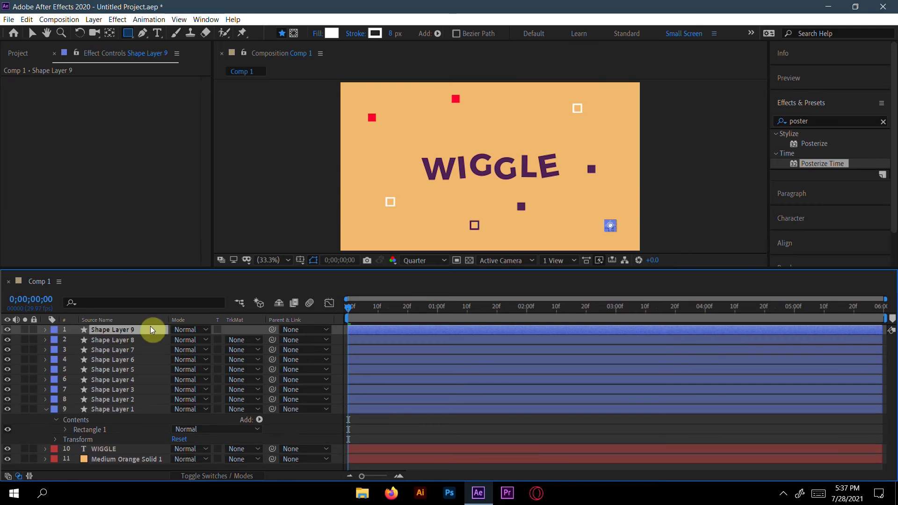
key(shift+Left)
key(shift+Left)
key(shift+Left)
key(shift+Left)
key(shift+Left)
key(shift+Left)
key(shift+Left)
key(shift+Left)
key(shift+Left)
key(shift+Left)
key(shift+Left)
key(shift+Left)
key(shift+Left)
key(shift+Left)
key(shift+Left)
key(shift+Left)
key(shift+Left)
key(shift+Left)
key(shift+Left)
key(shift+Left)
key(shift+Left)
key(shift+Left)
key(shift+Left)
key(shift+Left)
key(shift+Left)
key(shift+Left)
key(shift+Left)
key(shift+Left)
key(shift+Left)
key(shift+Left)
key(shift+Left)
key(shift+Left)
key(shift+Left)
key(shift+Left)
key(shift+Left)
key(shift+Left)
key(shift+Left)
key(shift+Left)
key(shift+Left)
key(shift+Left)
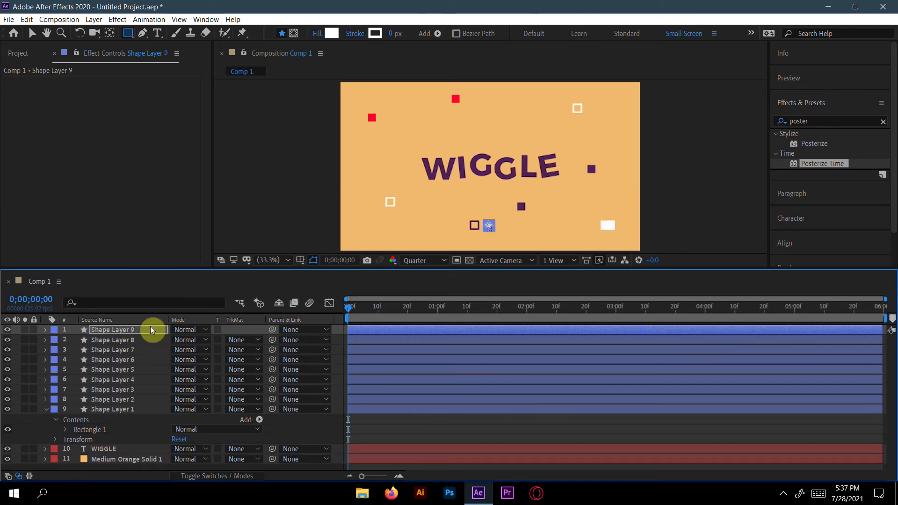
key(shift+Left)
key(shift+Left)
key(shift+Left)
key(shift+Left)
key(shift+Left)
key(shift+Left)
key(shift+Left)
key(shift+Left)
key(shift+Left)
key(shift+Down)
key(shift+Down)
key(shift+Down)
key(shift+Down)
key(shift+Down)
key(shift+Down)
key(shift+Down)
key(shift+Down)
key(shift+Down)
key(shift+Down)
key(shift+Down)
key(shift+Down)
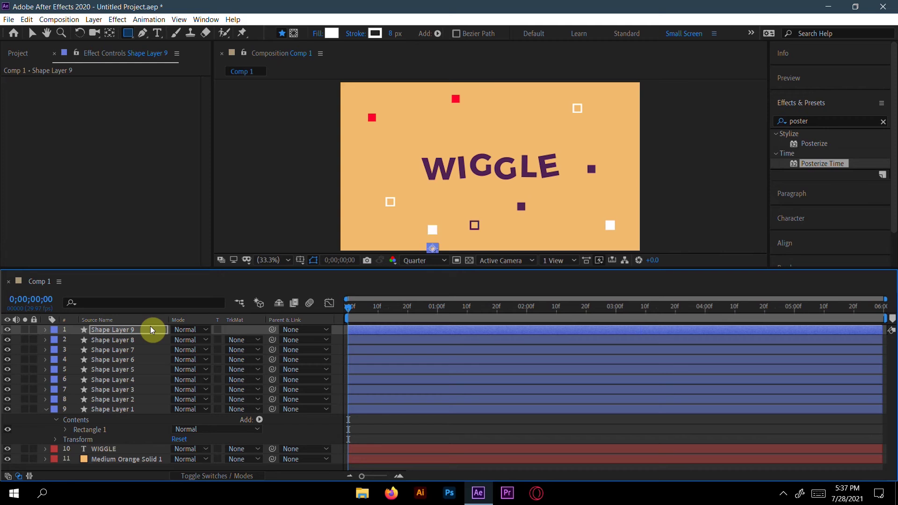
key(shift+Left)
key(shift+Left)
key(shift+Left)
key(shift+Left)
key(shift+Left)
key(shift+Left)
click(32, 32)
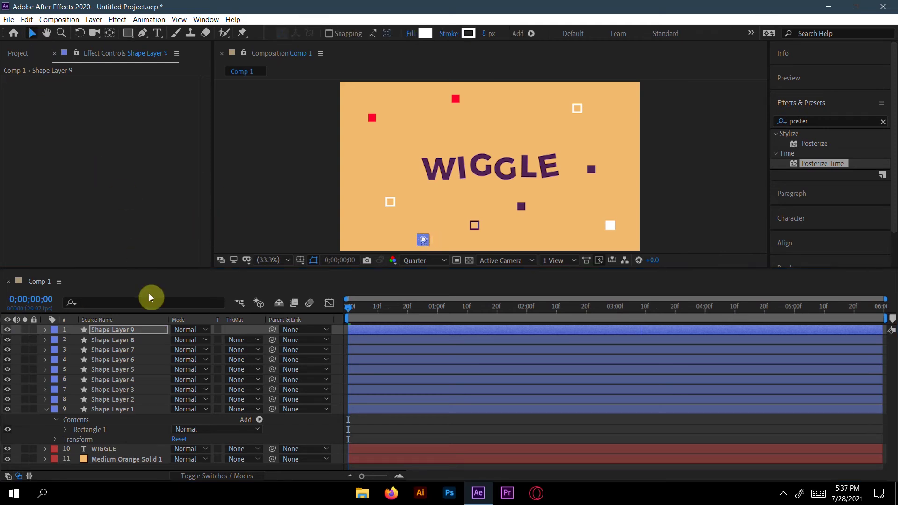
click(267, 215)
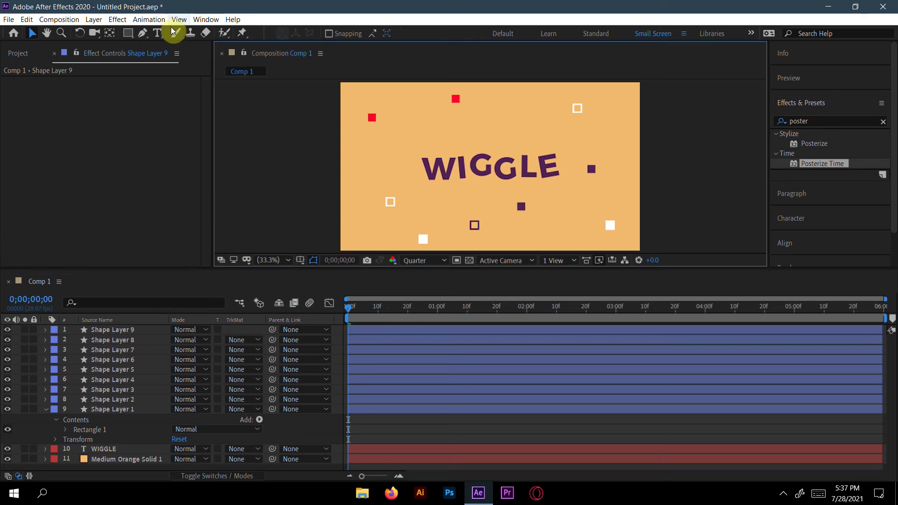
Draw a small white circle with the Ellipse tool on a new shape layer and move it above the second G of WIGGLE.
mouse_move(124, 32)
mouse_down()
mouse_move(157, 35)
mouse_move(156, 55)
mouse_up()
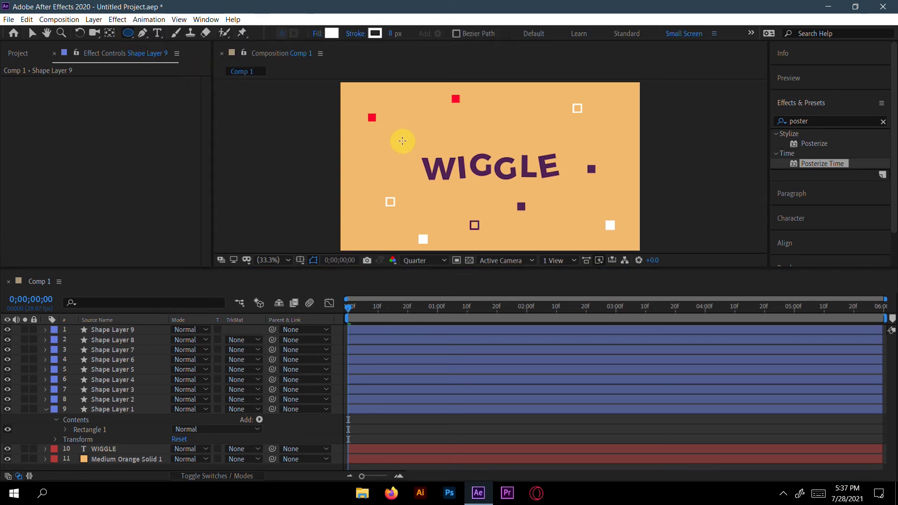
drag(363, 148, 371, 158)
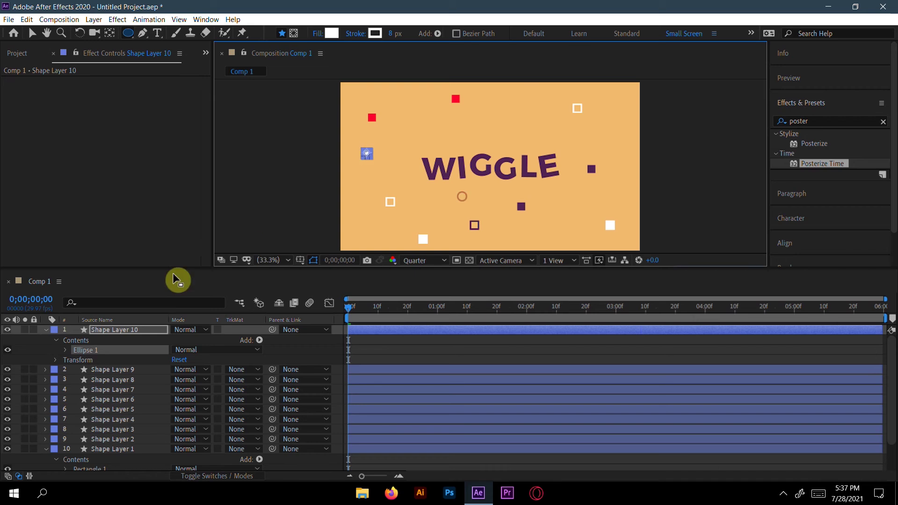
click(171, 408)
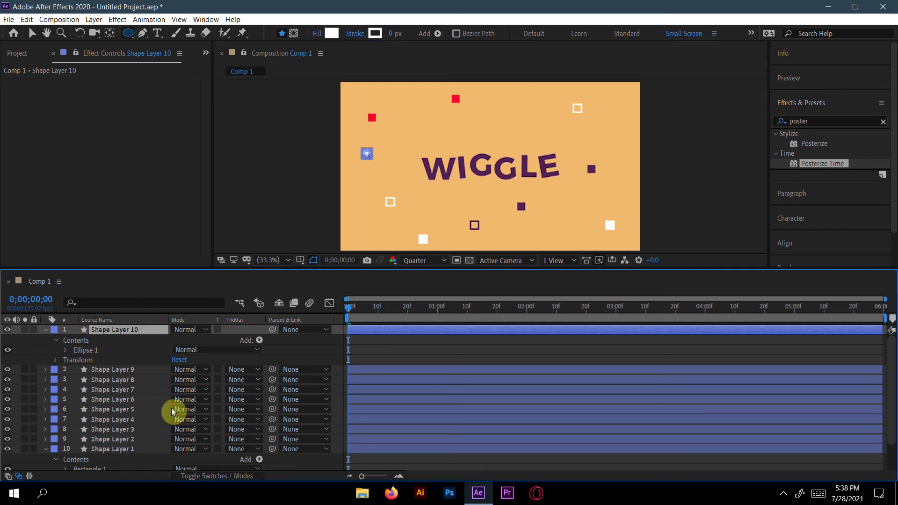
key(Return)
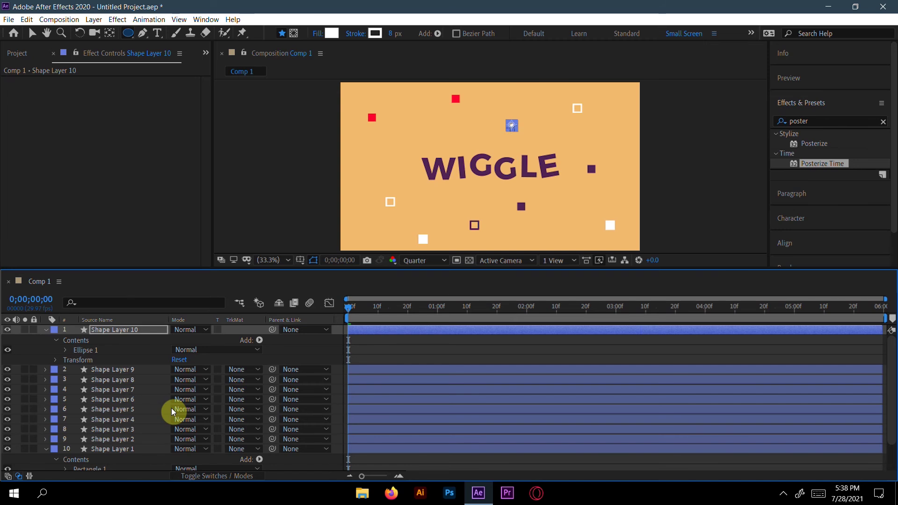
Set the stroke of the circle on Shape Layer 10 to None.
click(359, 38)
click(391, 215)
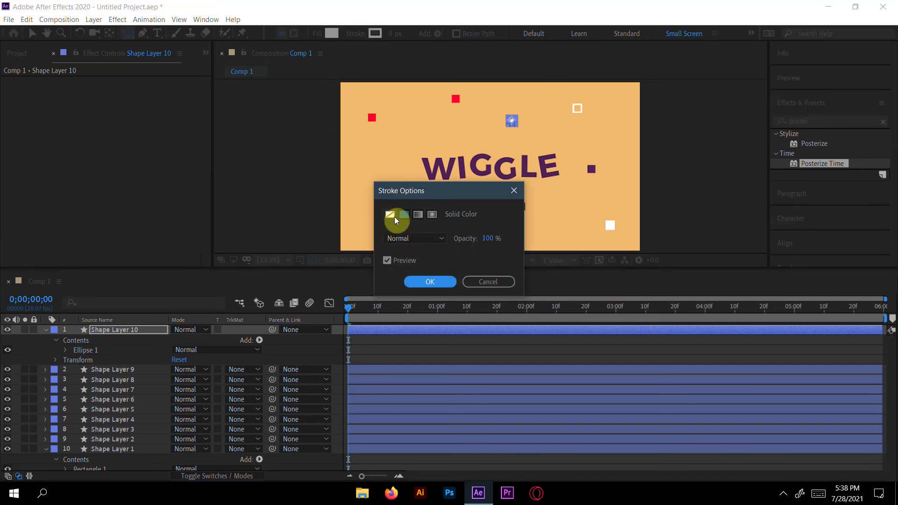
click(411, 283)
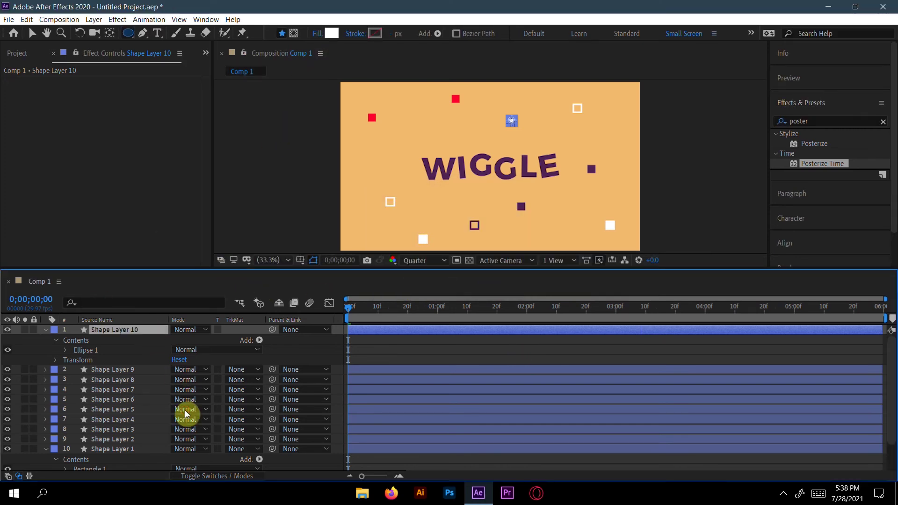
Duplicate the white circle on Shape Layer 10 and move the copy near the background's right edge, above and right of the purple square beside WIGGLE.
key(ctrl+d)
key(shift+Right)
key(shift+Right)
key(shift+Right)
key(shift+Right)
key(shift+Right)
key(shift+Right)
key(shift+Right)
key(shift+Right)
key(shift+Right)
key(shift+Right)
key(shift+Right)
key(shift+Right)
key(shift+Right)
key(shift+Right)
key(shift+Right)
key(shift+Right)
key(shift+Right)
key(shift+Right)
key(shift+Right)
key(shift+Right)
key(shift+Right)
key(shift+Right)
key(shift+Right)
key(shift+Right)
key(shift+Right)
key(shift+Right)
key(shift+Right)
key(shift+Right)
key(shift+Right)
key(shift+Right)
key(shift+Right)
key(shift+Right)
key(shift+Right)
key(shift+Right)
key(shift+Right)
key(shift+Right)
key(shift+Right)
key(shift+Right)
key(shift+Right)
key(shift+Right)
key(shift+Down)
key(shift+Down)
key(shift+Down)
key(shift+Down)
key(shift+Down)
key(shift+Down)
key(shift+Down)
key(shift+Down)
key(shift+Down)
key(shift+Down)
key(shift+Down)
key(shift+Down)
key(shift+Down)
key(shift+Down)
key(shift+Down)
key(shift+Down)
key(shift+Down)
key(shift+Down)
key(shift+Down)
key(shift+Down)
key(shift+Right)
key(shift+Right)
key(shift+Right)
key(shift+Right)
key(shift+Right)
key(shift+Right)
key(shift+Right)
key(shift+Right)
key(shift+Right)
key(shift+Up)
key(shift+Up)
key(shift+Up)
key(shift+Up)
key(shift+Up)
key(shift+Up)
key(shift+Up)
key(shift+Up)
key(shift+Up)
key(shift+Up)
key(shift+Up)
key(shift+Up)
key(shift+Up)
key(shift+Up)
key(shift+Up)
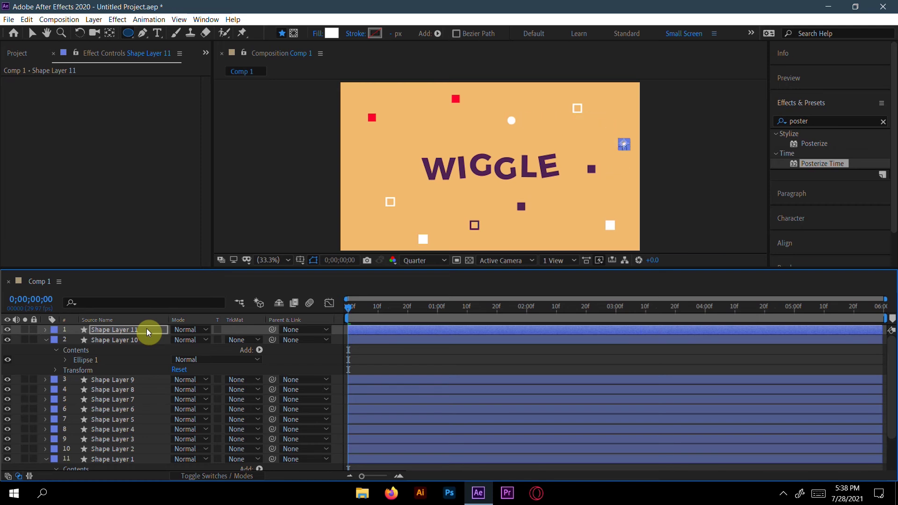
Duplicate the white circle on Shape Layer 11 and move the copy across to just above and left of the W of WIGGLE.
key(ctrl+d)
key(shift+Left)
key(shift+Left)
key(shift+Left)
key(shift+Left)
key(shift+Left)
key(shift+Left)
key(shift+Left)
key(shift+Left)
key(shift+Left)
key(shift+Left)
key(shift+Left)
key(shift+Left)
key(shift+Left)
key(shift+Left)
key(shift+Left)
key(shift+Left)
key(shift+Left)
key(shift+Left)
key(shift+Left)
key(shift+Left)
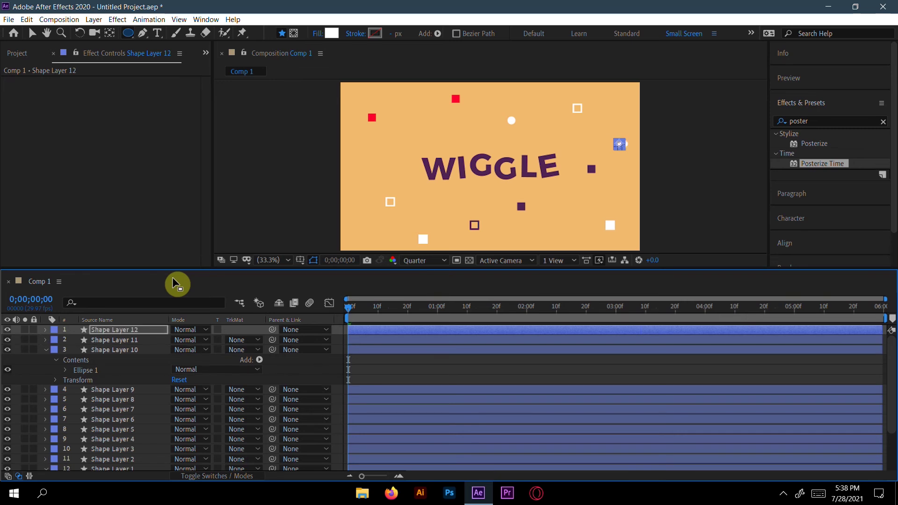
key(shift+Left)
key(shift+Left)
key(shift+Left)
key(shift+Left)
key(shift+Left)
key(shift+Left)
key(shift+Left)
key(shift+Left)
key(shift+Left)
key(shift+Left)
key(shift+Left)
key(shift+Left)
key(shift+Left)
key(shift+Left)
key(shift+Left)
key(shift+Left)
key(shift+Left)
key(shift+Left)
key(shift+Left)
key(shift+Left)
key(shift+Left)
key(shift+Left)
key(shift+Left)
key(shift+Left)
key(shift+Left)
key(shift+Left)
key(shift+Left)
key(shift+Left)
key(shift+Left)
key(shift+Left)
key(shift+Left)
key(shift+Left)
key(shift+Up)
key(shift+Up)
key(shift+Up)
key(shift+Up)
key(shift+Up)
key(shift+Up)
Set the fill of the circle on Shape Layer 12 to the dark purple 502353 sampled from the WIGGLE text.
click(330, 35)
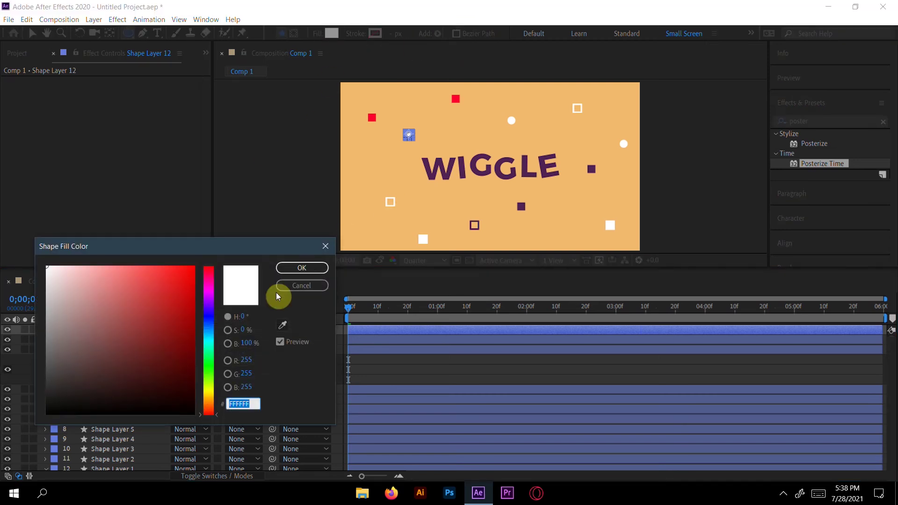
click(435, 164)
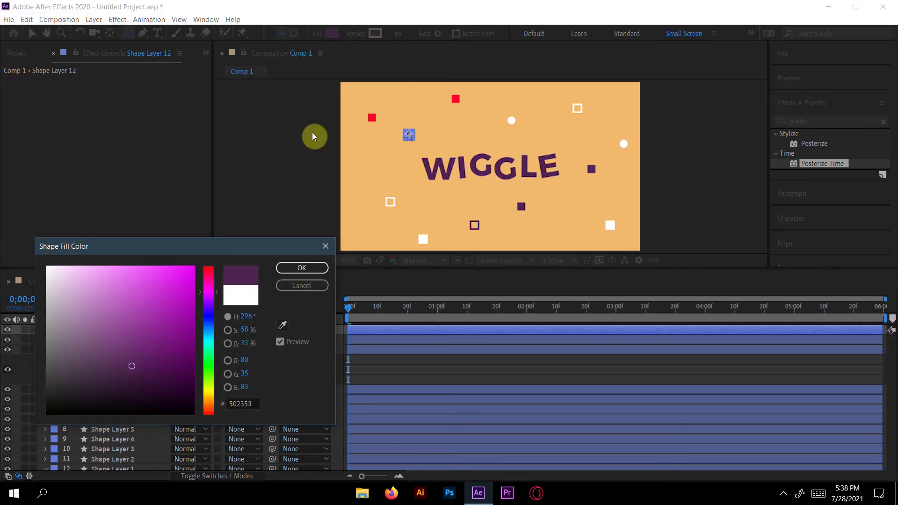
click(302, 268)
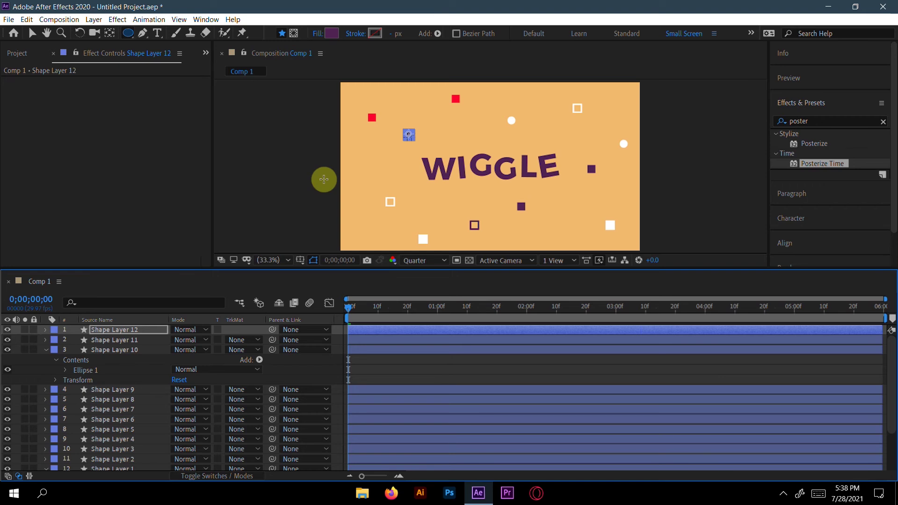
Duplicate the dark purple circle on Shape Layer 12 and move the copy down near the background's left edge, beside the outlined white square.
key(ctrl+d)
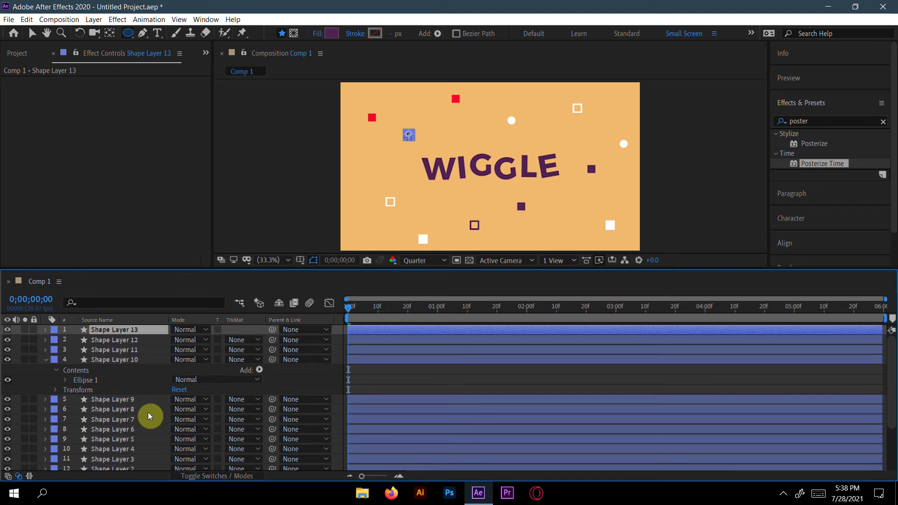
key(shift+Down)
key(shift+Down)
key(shift+Down)
key(shift+Down)
key(shift+Down)
key(shift+Down)
key(shift+Down)
key(shift+Down)
key(shift+Down)
key(shift+Down)
key(shift+Down)
key(shift+Down)
key(shift+Down)
key(shift+Down)
key(shift+Down)
key(shift+Down)
key(shift+Down)
key(shift+Down)
key(shift+Down)
key(shift+Down)
key(shift+Left)
key(shift+Left)
key(shift+Left)
key(shift+Left)
key(shift+Left)
key(shift+Left)
key(shift+Left)
key(shift+Left)
key(shift+Left)
key(shift+Left)
key(shift+Left)
key(shift+Left)
key(shift+Left)
key(shift+Left)
key(shift+Left)
key(shift+Left)
key(shift+Left)
key(shift+Left)
key(shift+Left)
key(shift+Left)
key(shift+Left)
key(shift+Left)
key(shift+Left)
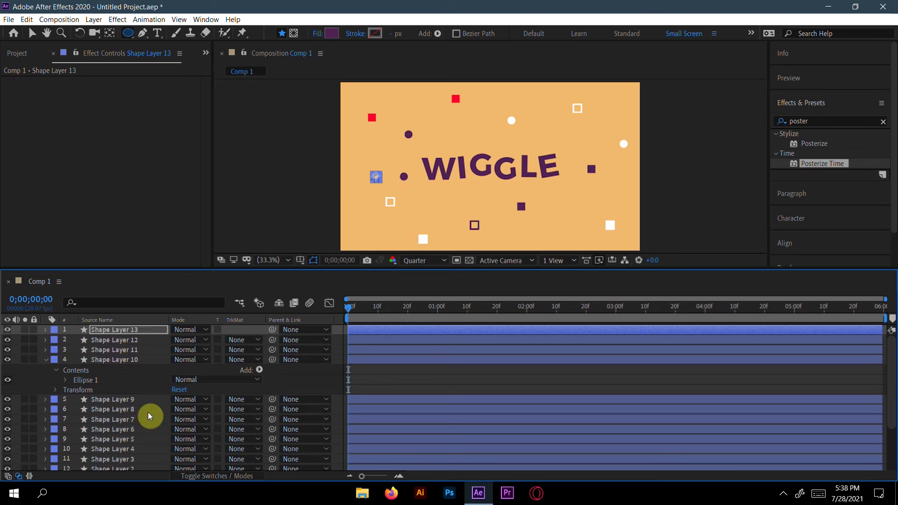
key(shift+Down)
key(shift+Down)
key(shift+Down)
key(shift+Down)
key(shift+Down)
key(shift+Down)
key(shift+Down)
key(shift+Down)
key(shift+Down)
key(shift+Down)
key(shift+Down)
key(shift+Down)
key(shift+Down)
key(shift+Down)
key(shift+Down)
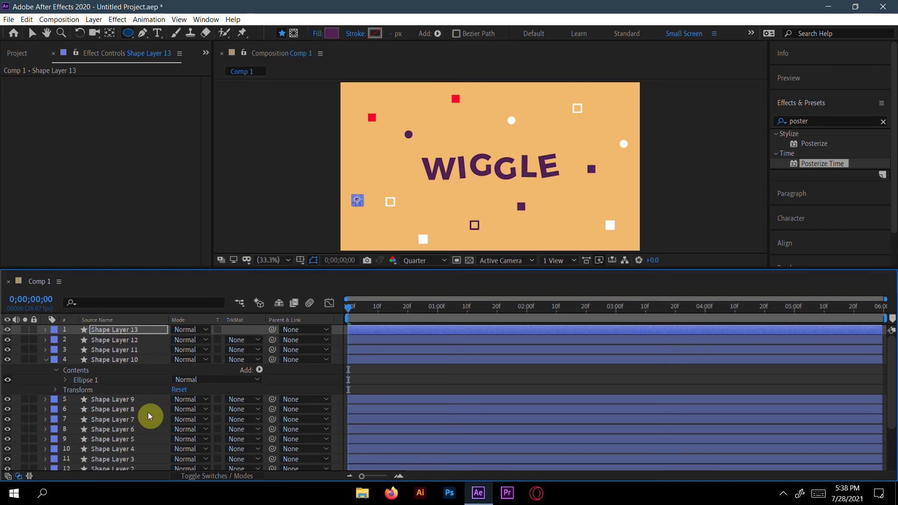
Duplicate the dark purple circle on Shape Layer 13 and move the copy down and right, to below the outlined white square.
key(ctrl+d)
key(shift+Down)
key(shift+Down)
key(shift+Down)
key(shift+Down)
key(shift+Down)
key(shift+Down)
key(shift+Down)
key(shift+Down)
key(shift+Down)
key(shift+Down)
key(shift+Down)
key(shift+Down)
key(shift+Down)
key(shift+Down)
key(shift+Down)
key(shift+Down)
key(shift+Down)
key(shift+Down)
key(shift+Right)
key(shift+Right)
key(shift+Right)
key(shift+Right)
key(shift+Right)
key(shift+Right)
key(shift+Right)
key(shift+Right)
key(shift+Right)
key(shift+Right)
key(shift+Right)
key(shift+Right)
key(shift+Right)
key(shift+Right)
key(shift+Right)
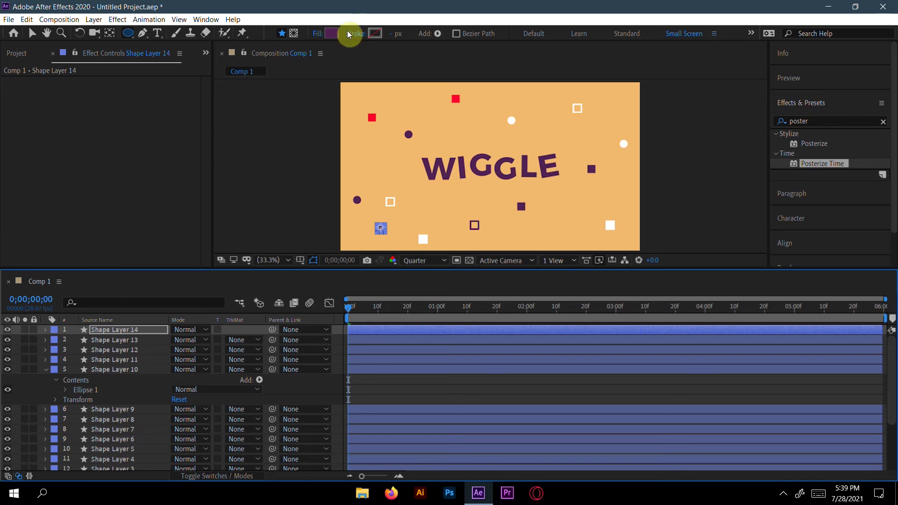
Set the fill of the circle on Shape Layer 14 to None and its stroke colour to white FFFFFF.
click(332, 33)
click(299, 268)
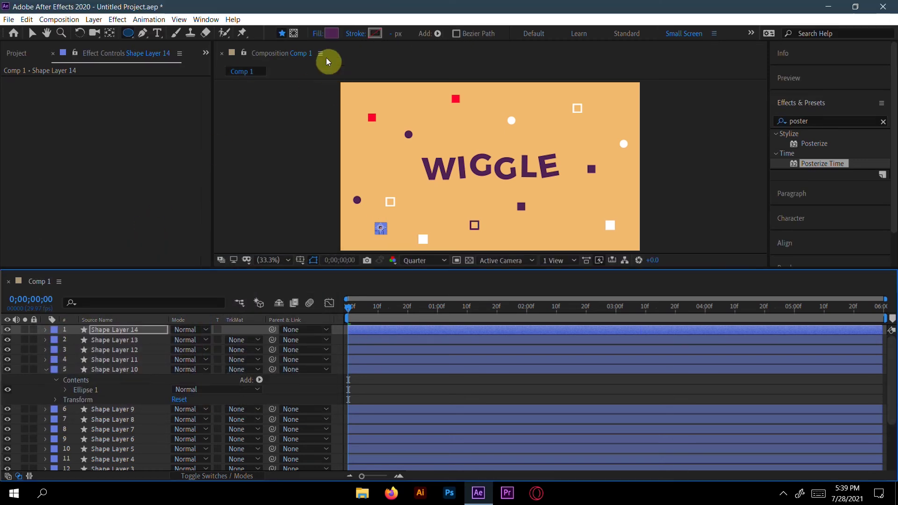
click(318, 33)
click(389, 214)
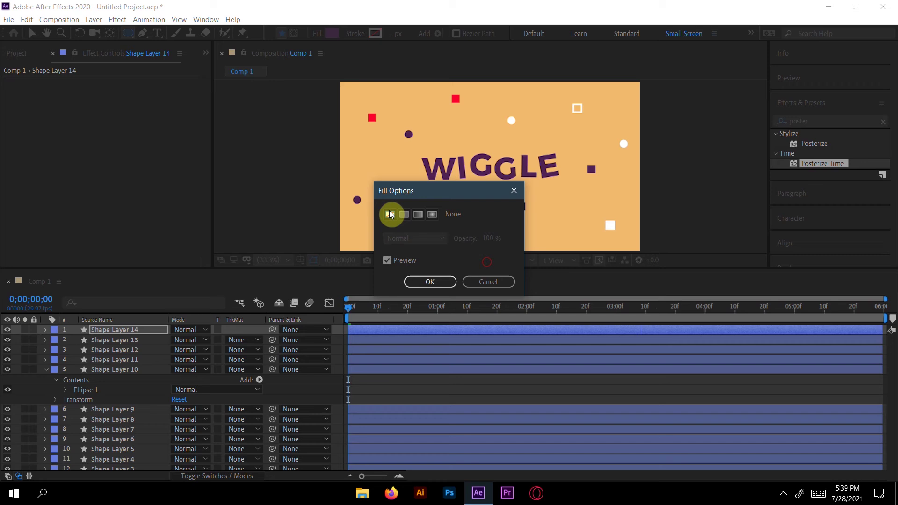
click(426, 282)
click(376, 34)
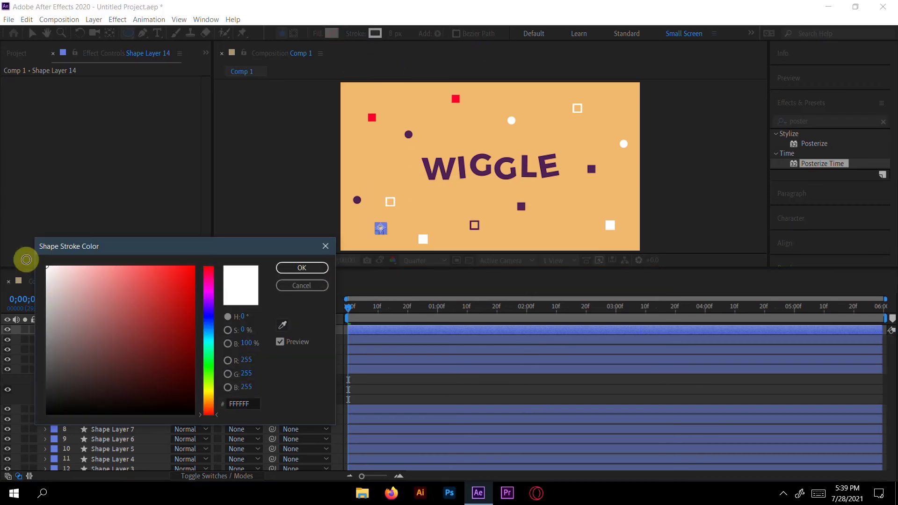
click(276, 264)
Duplicate the outlined white circle on Shape Layer 14 and move the copy up near the background's upper edge, between the two red squares.
click(141, 329)
key(ctrl+d)
key(shift+Up)
key(shift+Up)
key(shift+Up)
key(shift+Up)
key(shift+Up)
key(shift+Up)
key(shift+Up)
key(shift+Up)
key(shift+Up)
key(shift+Up)
key(shift+Up)
key(shift+Up)
key(shift+Up)
key(shift+Up)
key(shift+Up)
key(shift+Up)
key(shift+Up)
key(shift+Up)
key(shift+Up)
key(shift+Up)
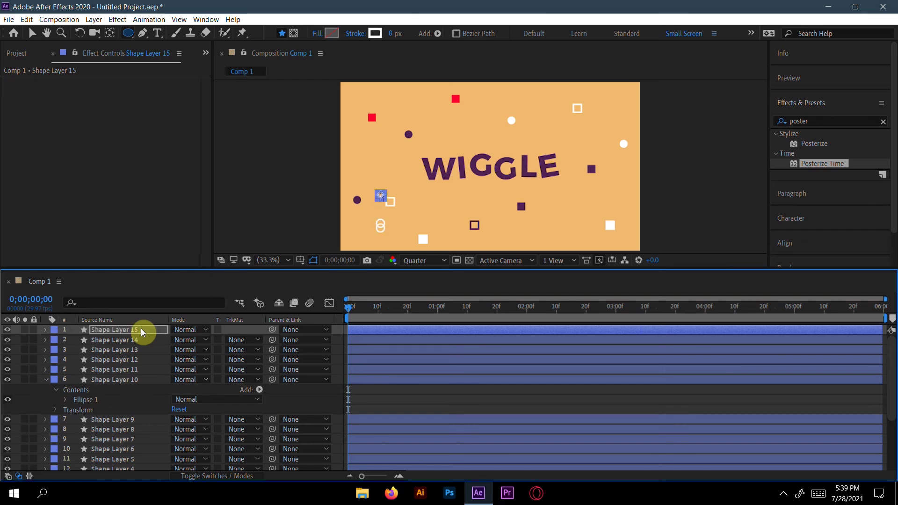
key(shift+Up)
key(shift+Up)
key(shift+Up)
key(shift+Up)
key(shift+Right)
key(shift+Right)
key(shift+Right)
key(shift+Right)
key(shift+Right)
key(shift+Up)
key(shift+Up)
key(shift+Up)
key(shift+Up)
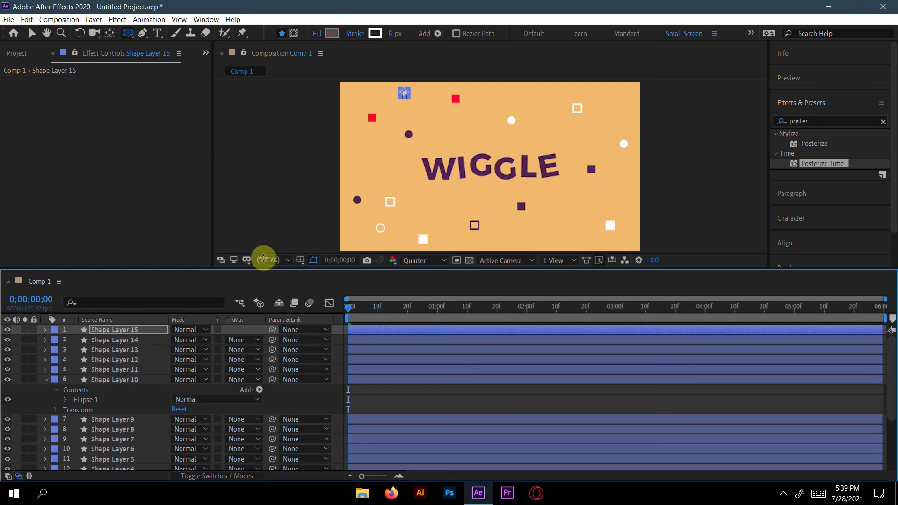
Move the dark purple circle on Shape Layer 13 up until it is level with the WIGGLE text, near the background's left edge.
key(v)
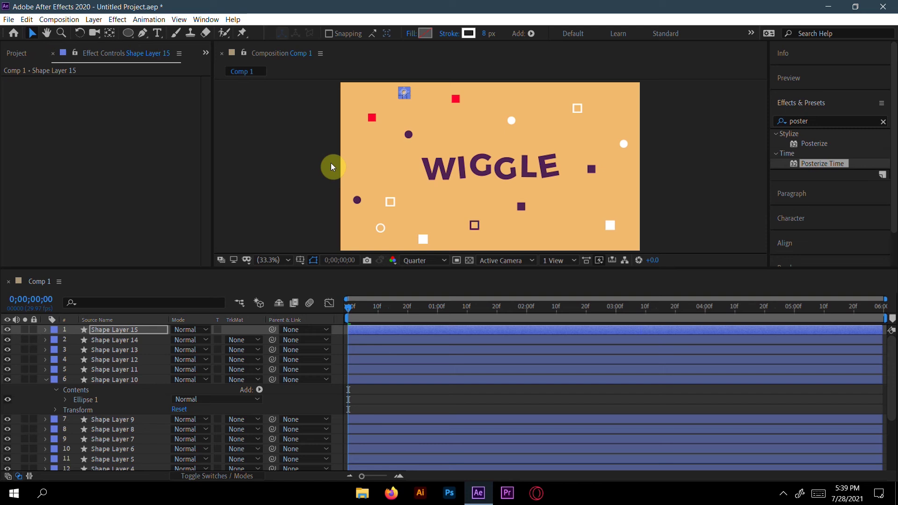
click(358, 201)
drag(357, 201, 362, 162)
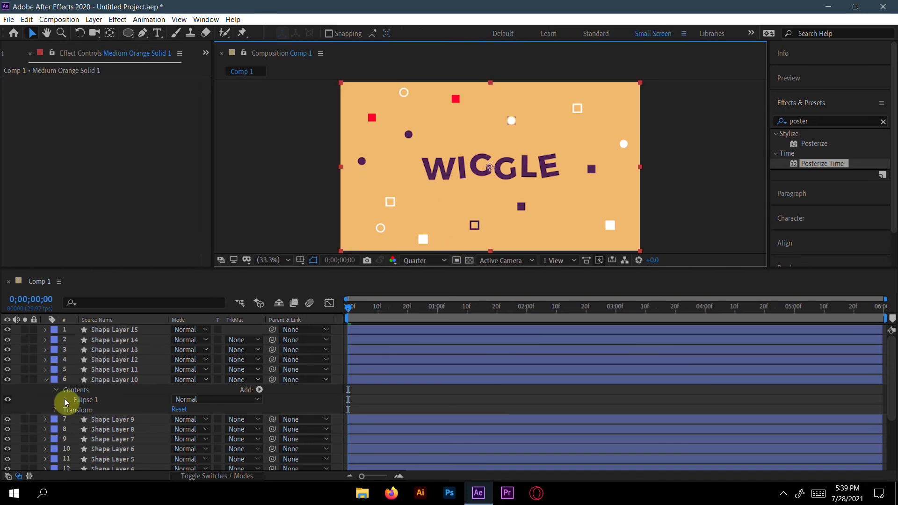
Lock the Medium Orange Solid 1 background layer.
click(389, 190)
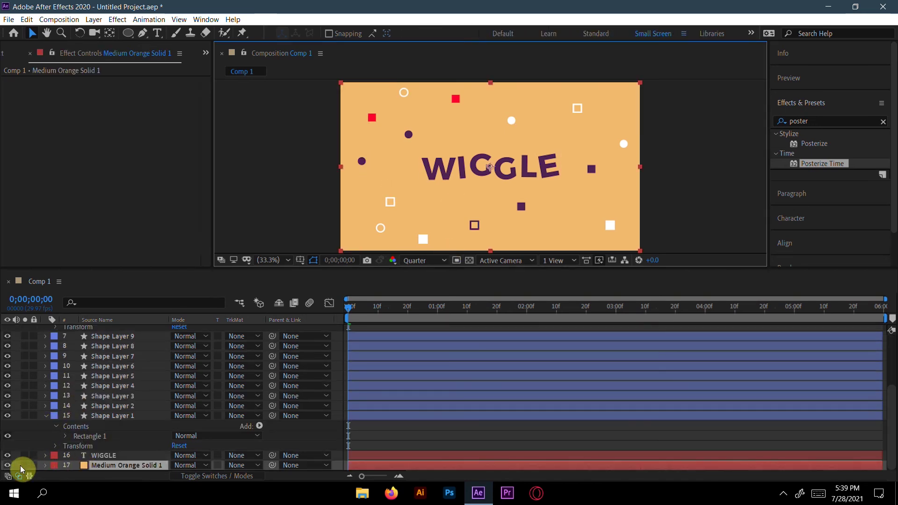
click(108, 466)
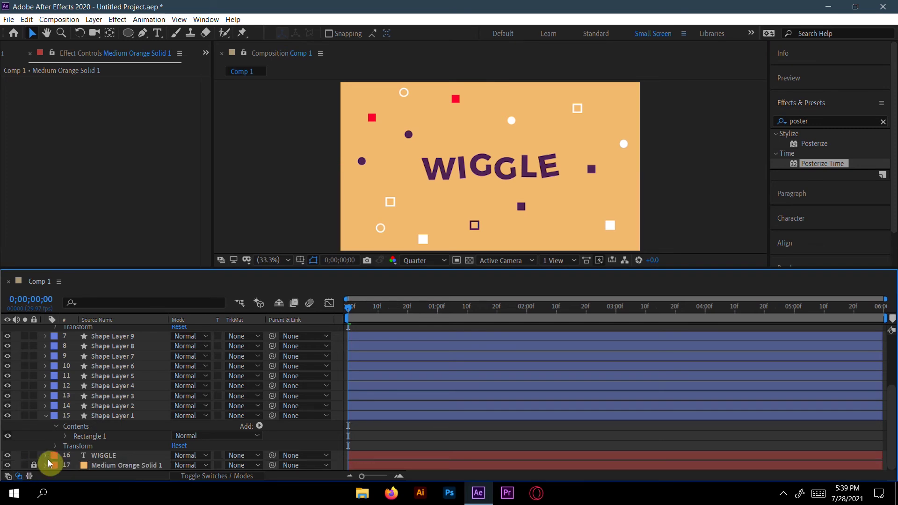
Move the outlined white circle on Shape Layer 14 horizontally left, closer to the background's left edge.
scroll(216, 374, up, 3)
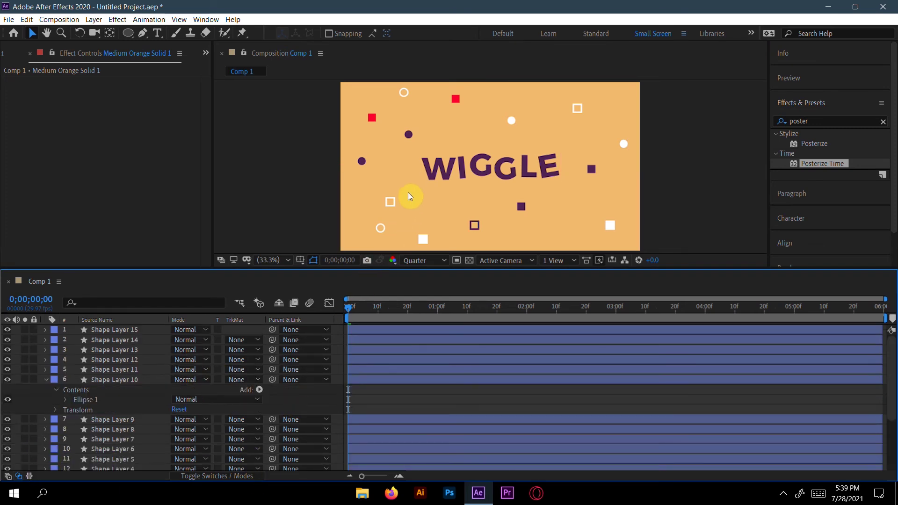
click(169, 335)
key(shift+Left)
key(shift+Left)
key(shift+Left)
key(shift+Left)
key(shift+Left)
key(shift+Left)
key(shift+Left)
key(shift+Left)
key(shift+Left)
key(shift+Left)
key(shift+Left)
key(shift+Left)
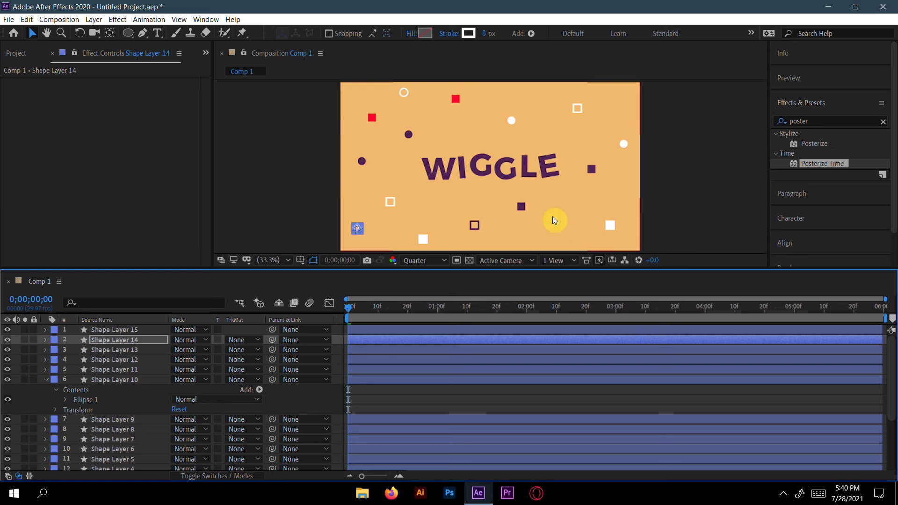
Move the dark purple square on Shape Layer 4 slightly right and down below WIGGLE, and collapse the properties of Shape Layer 10.
click(522, 207)
drag(526, 207, 545, 217)
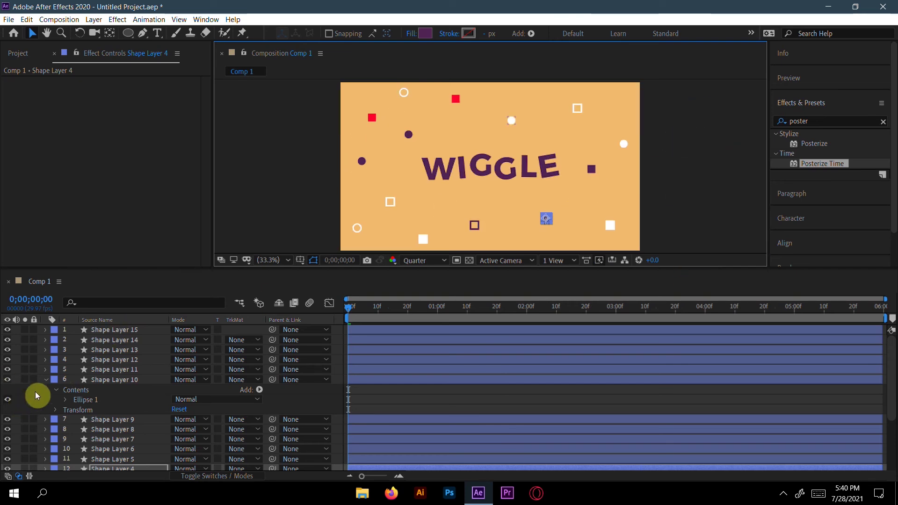
click(55, 478)
key(ctrl+grave)
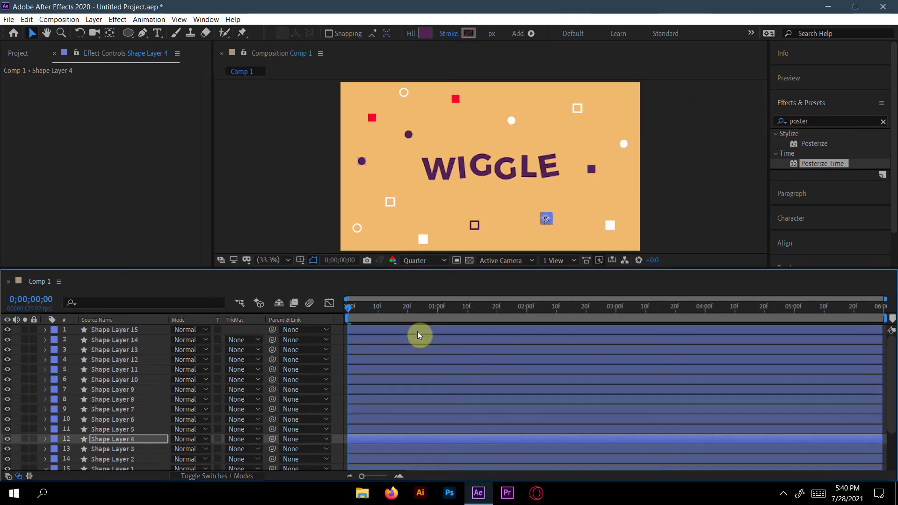
Collapse Shape Layer 1's properties, select Shape Layers 15 through 1, and reveal their Position properties.
click(120, 330)
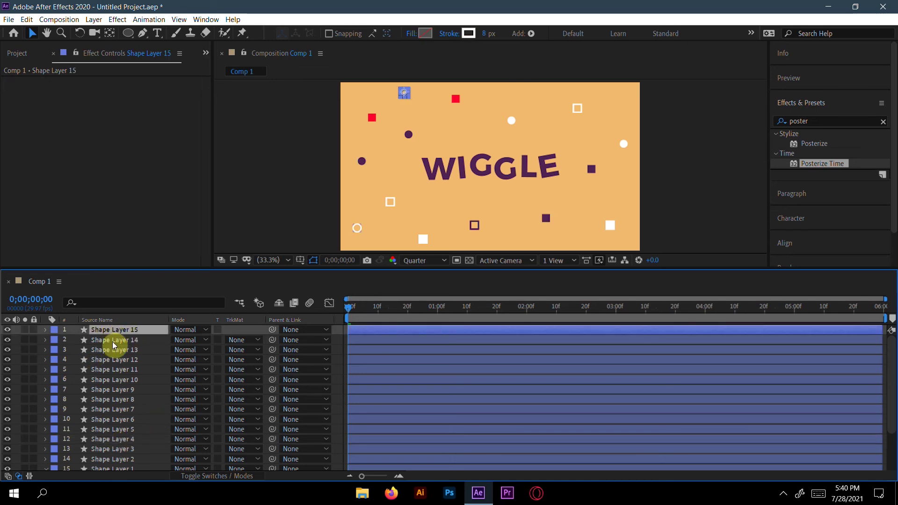
scroll(117, 360, down, 3)
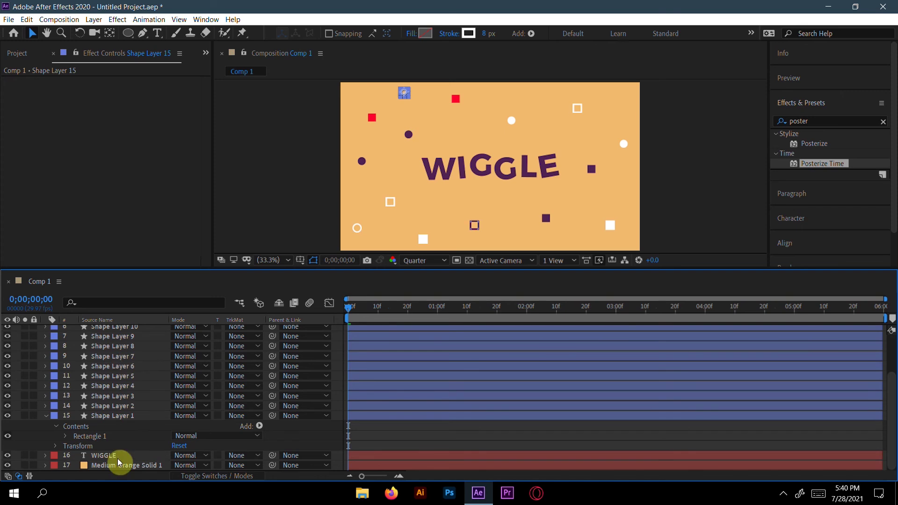
click(51, 416)
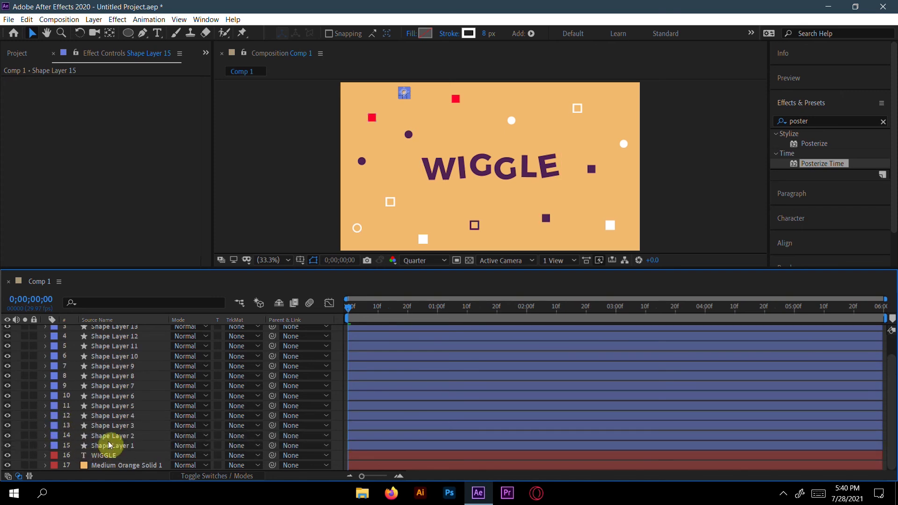
shift+click(138, 450)
scroll(135, 335, up, 1)
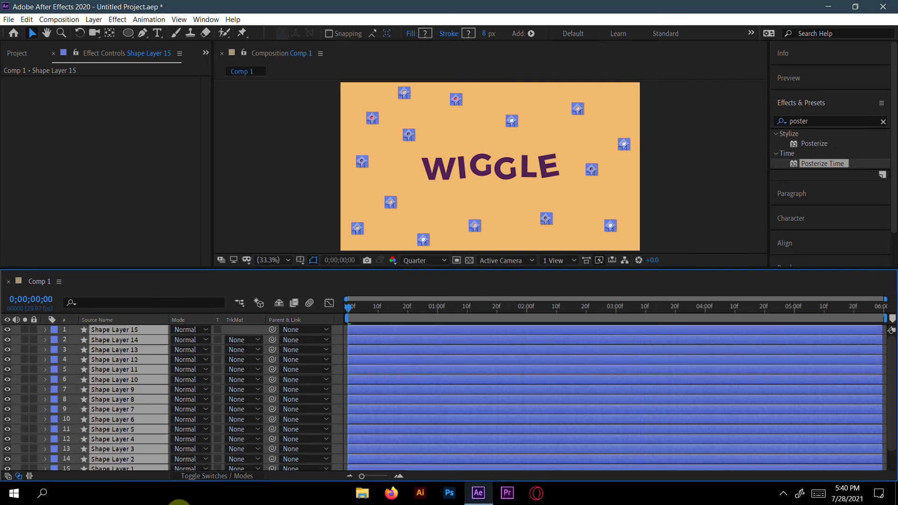
scroll(163, 463, down, 2)
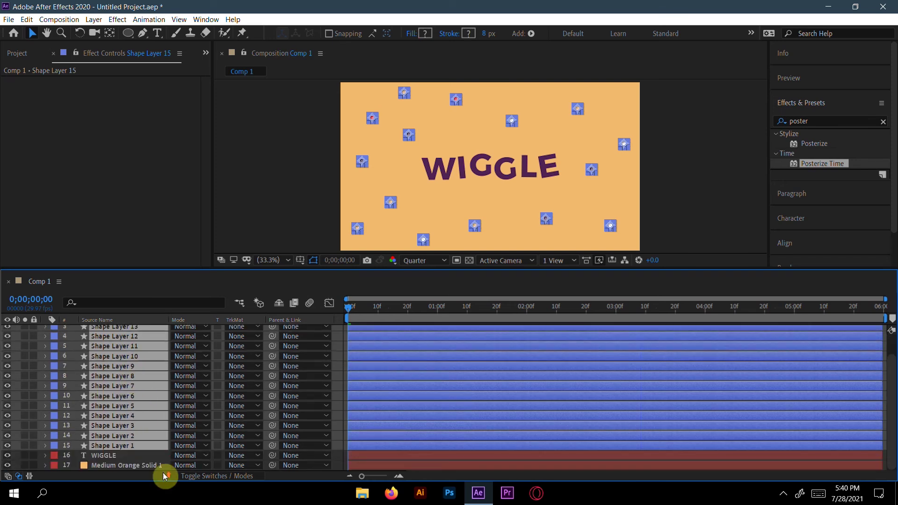
scroll(130, 378, up, 2)
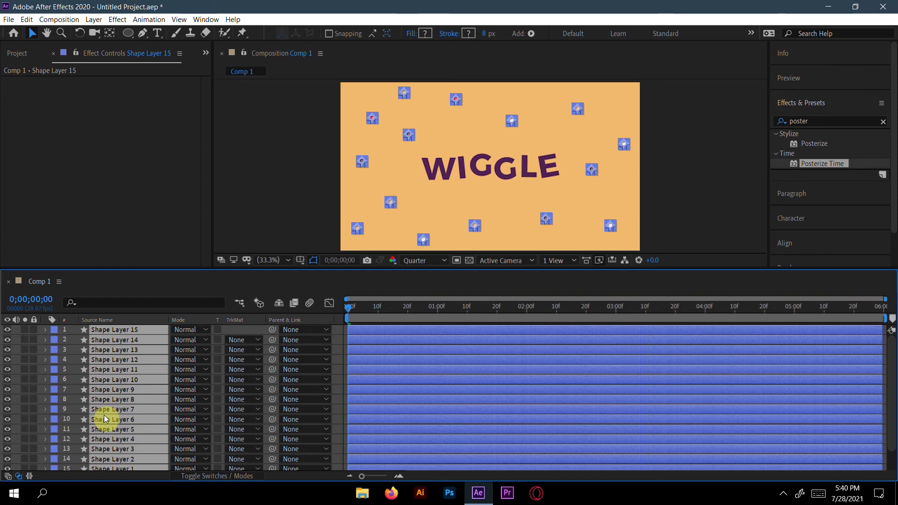
key(p)
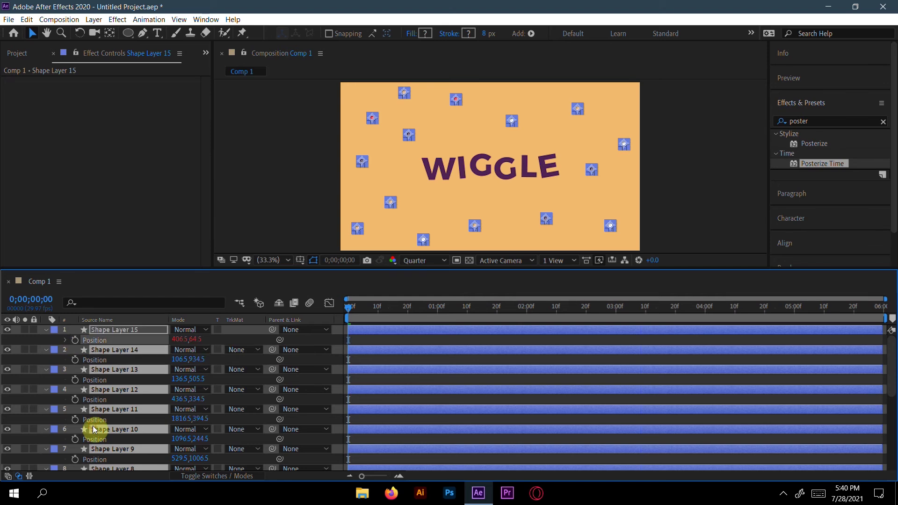
Add the expression wiggle(2,10) to Shape Layer 15's Position and preview the animation.
alt+click(75, 341)
click(458, 352)
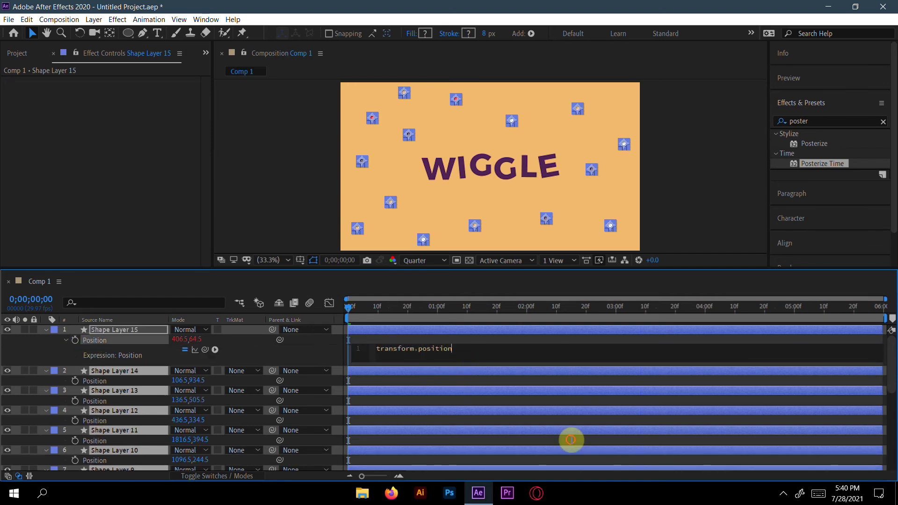
key(BackSpace)
key(BackSpace)
key(BackSpace)
key(BackSpace)
key(BackSpace)
key(BackSpace)
key(BackSpace)
key(BackSpace)
key(BackSpace)
key(BackSpace)
key(BackSpace)
key(BackSpace)
key(BackSpace)
key(BackSpace)
key(BackSpace)
key(BackSpace)
key(BackSpace)
key(BackSpace)
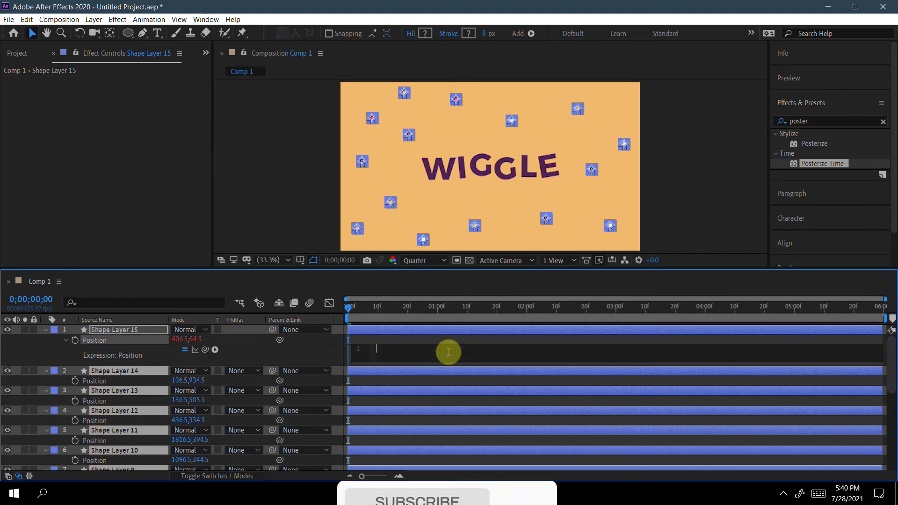
text(wigg)
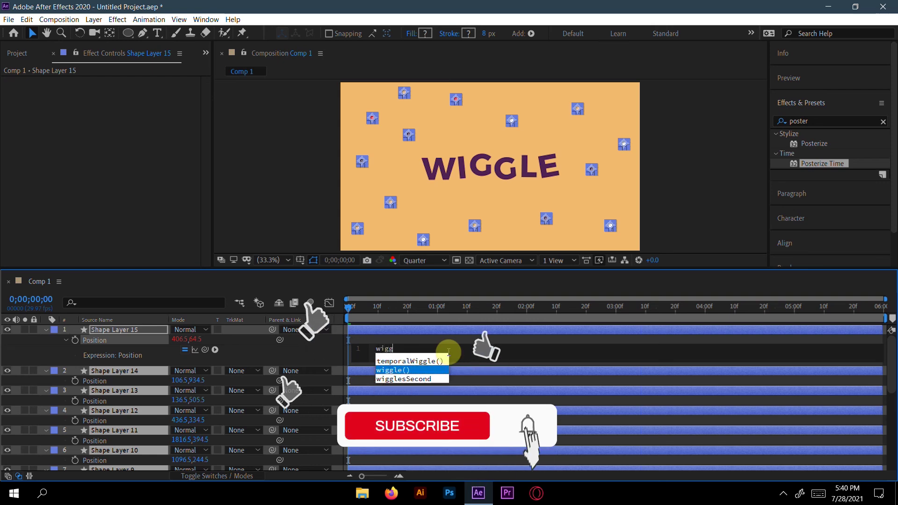
key(Return)
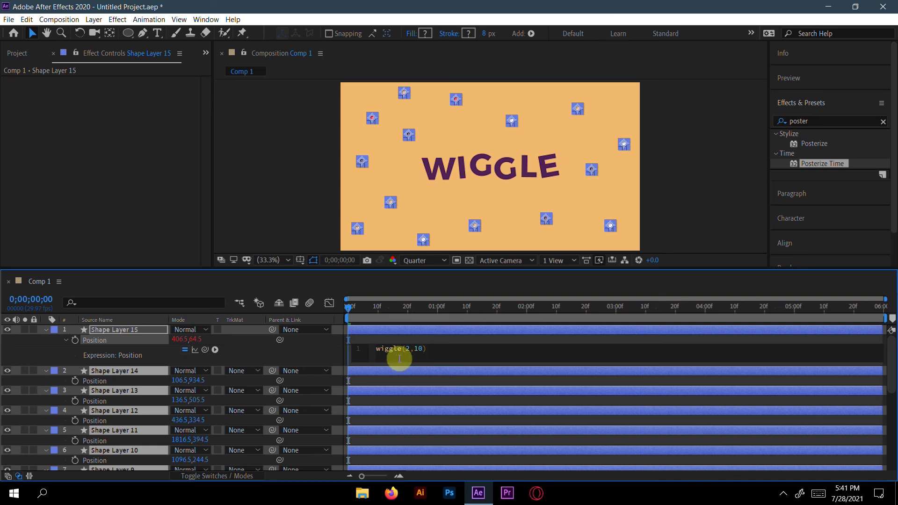
click(425, 350)
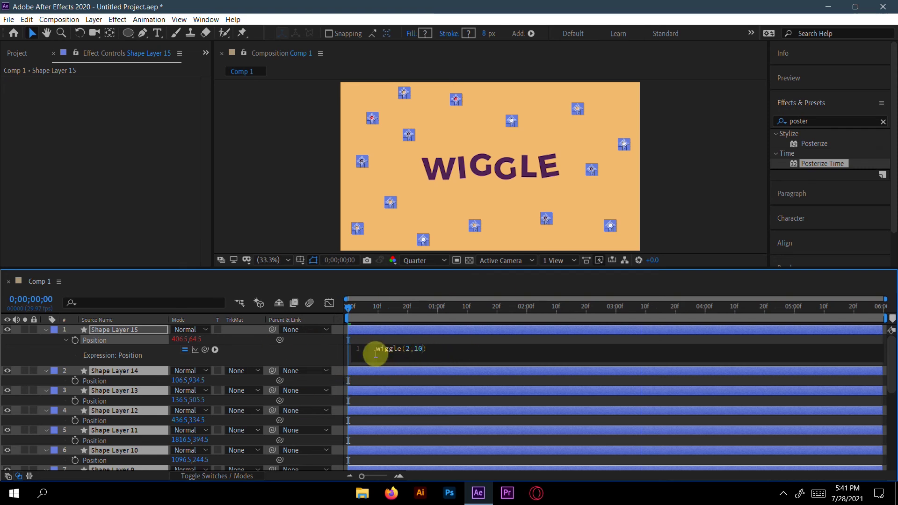
click(378, 369)
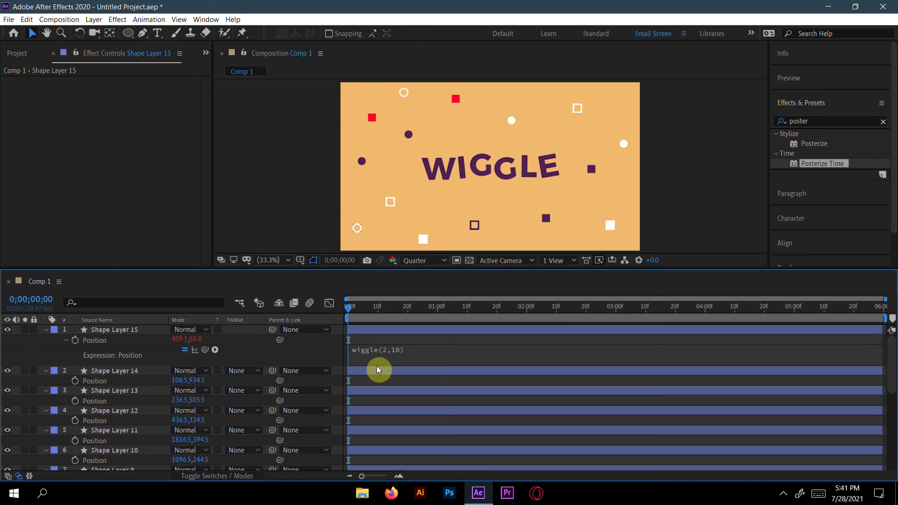
key(space)
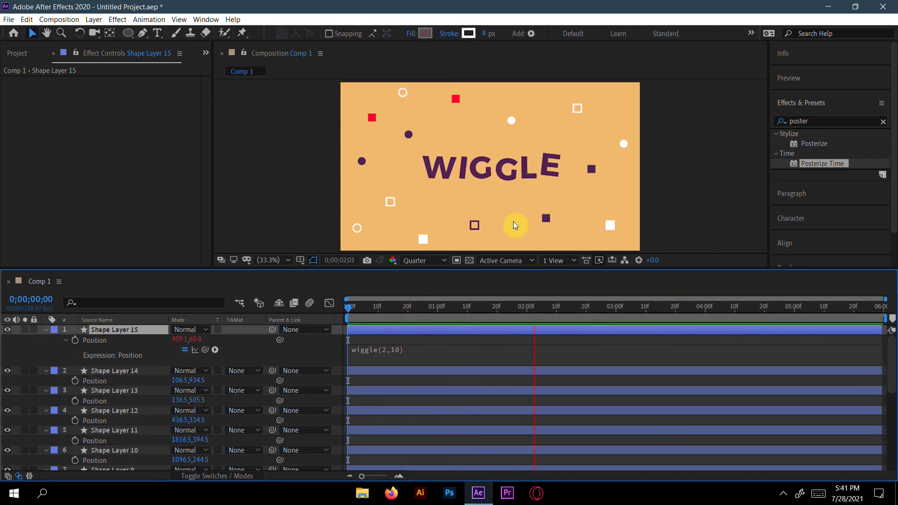
click(402, 94)
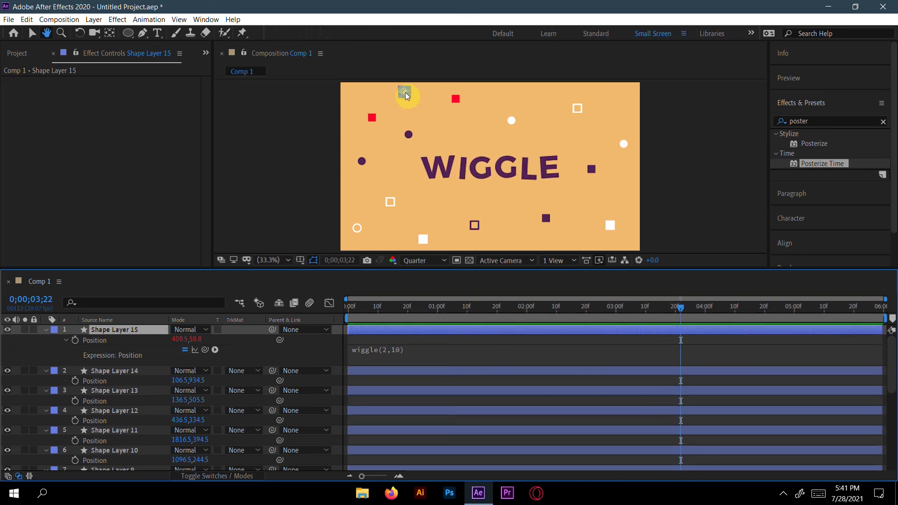
Select Shape Layers 14 through 1 and copy the wiggle(2,10) expression from Shape Layer 15's Position.
click(125, 371)
click(154, 468)
scroll(140, 382, down, 5)
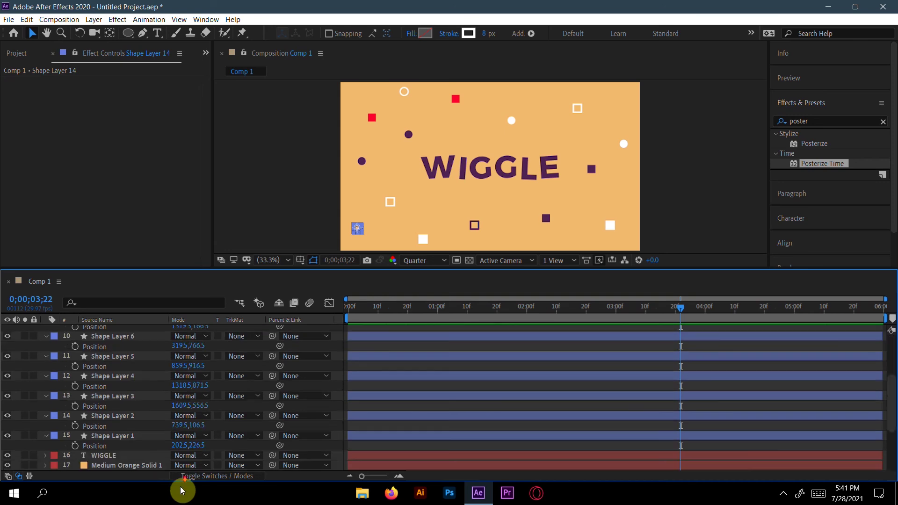
shift+click(129, 435)
scroll(187, 411, up, 5)
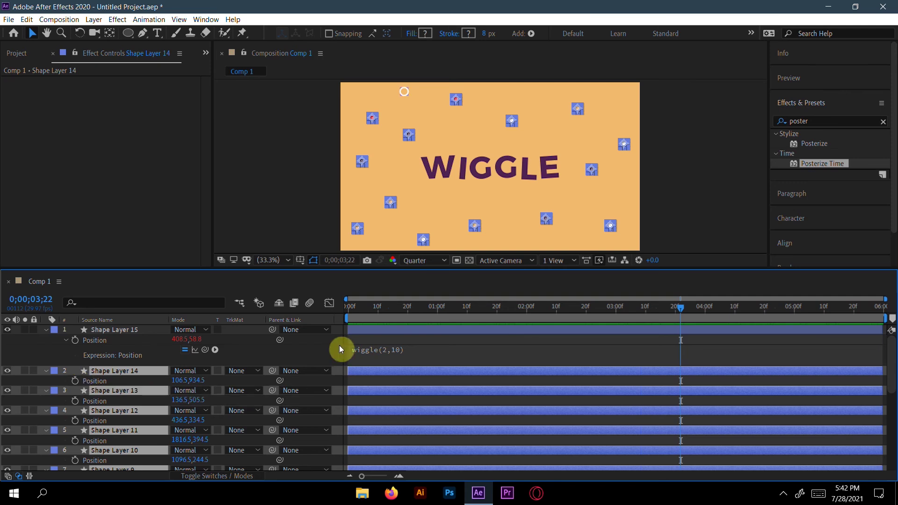
click(406, 349)
key(ctrl+c)
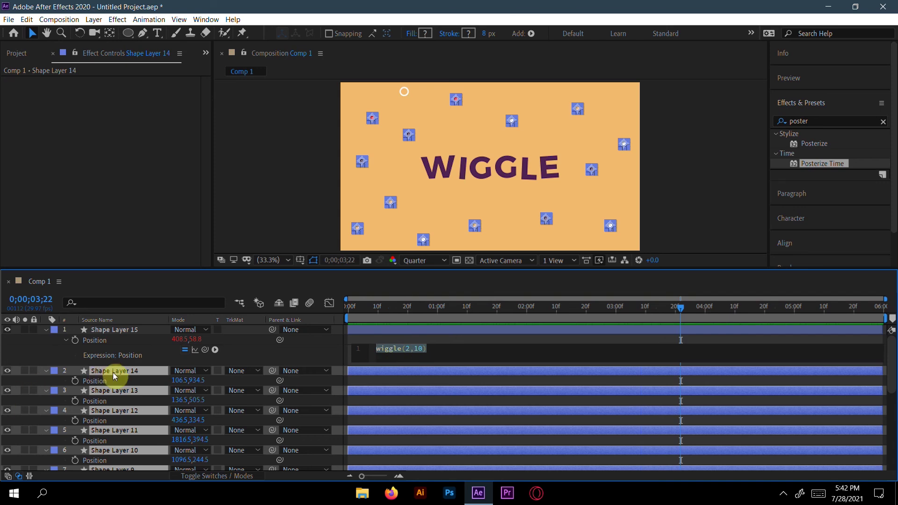
Paste the wiggle(2,10) expression onto the Position of Shape Layers 14 and 13, and enlarge the timeline area.
alt+click(76, 385)
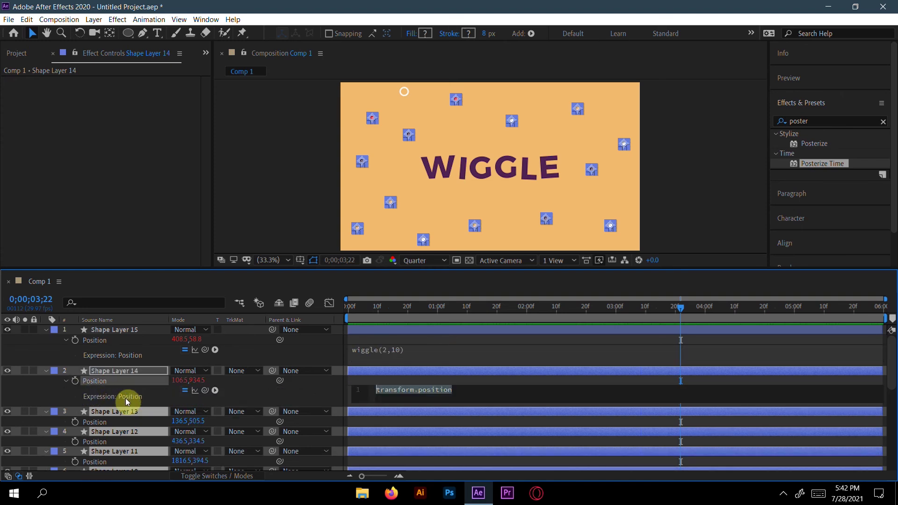
key(ctrl+v)
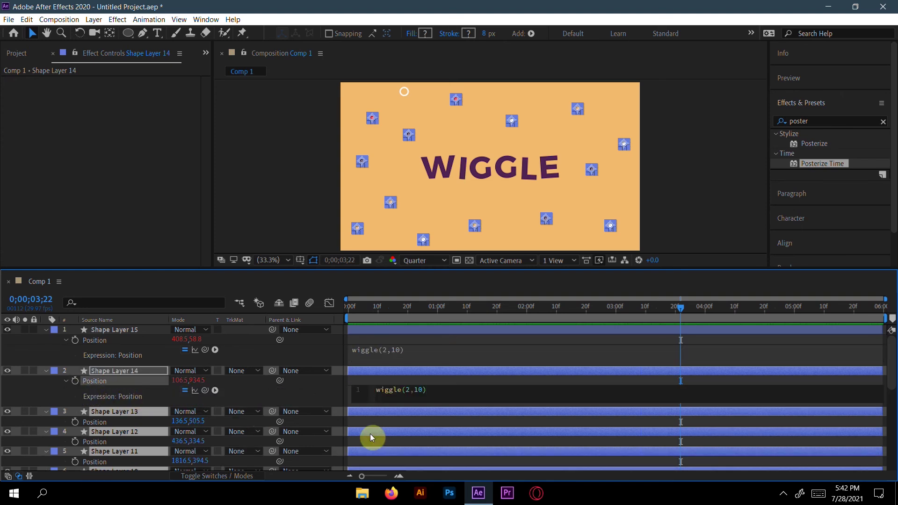
alt+click(75, 422)
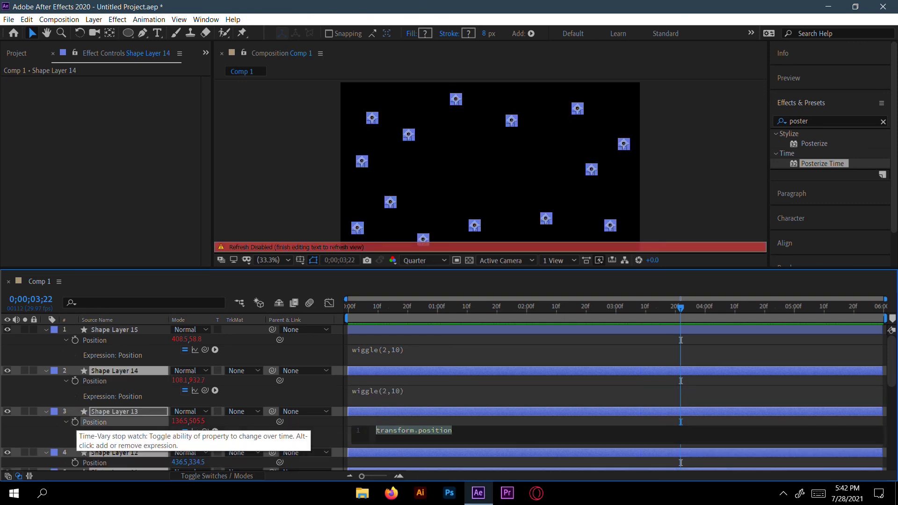
key(ctrl+v)
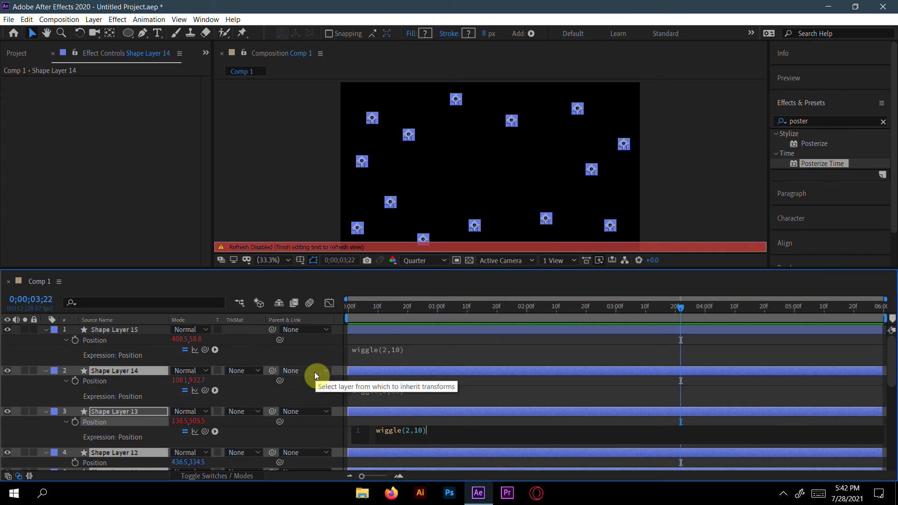
drag(209, 265, 192, 157)
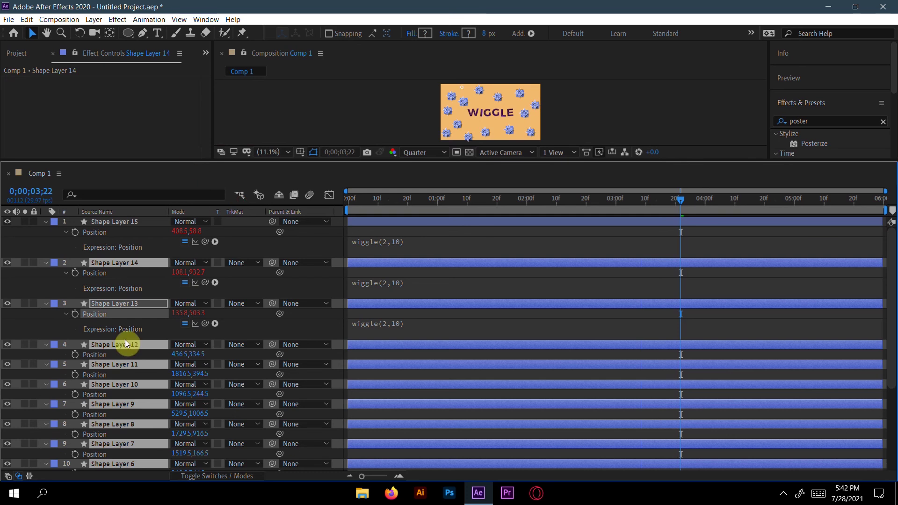
Apply the wiggle(2,10) expression to the Position of Shape Layers 12, 11 and 10.
alt+click(75, 354)
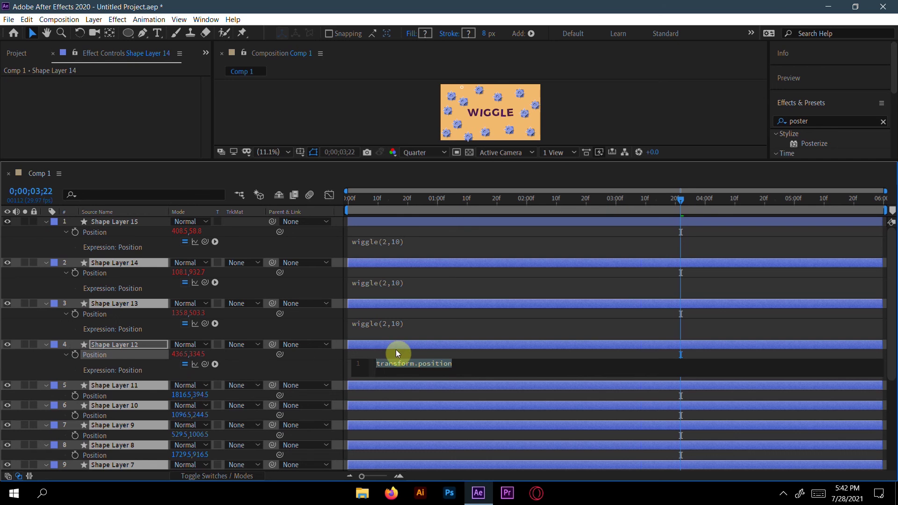
key(ctrl+v)
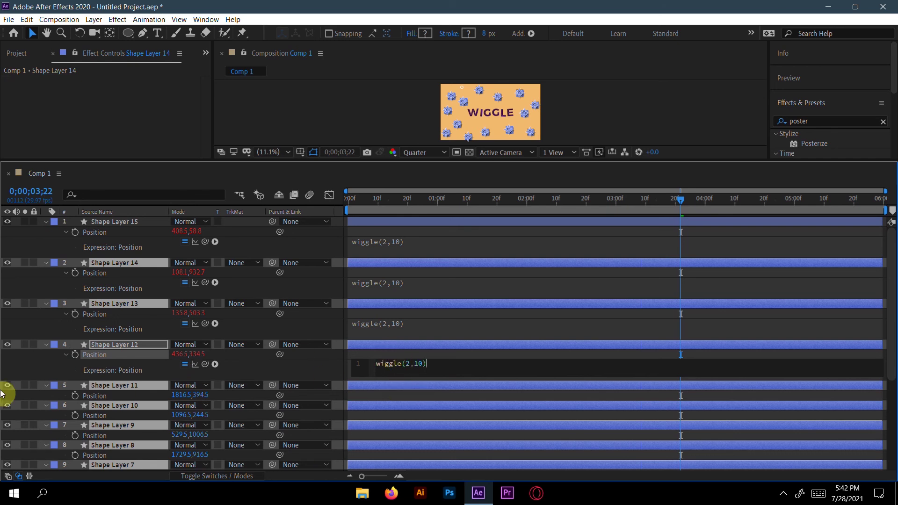
alt+click(75, 396)
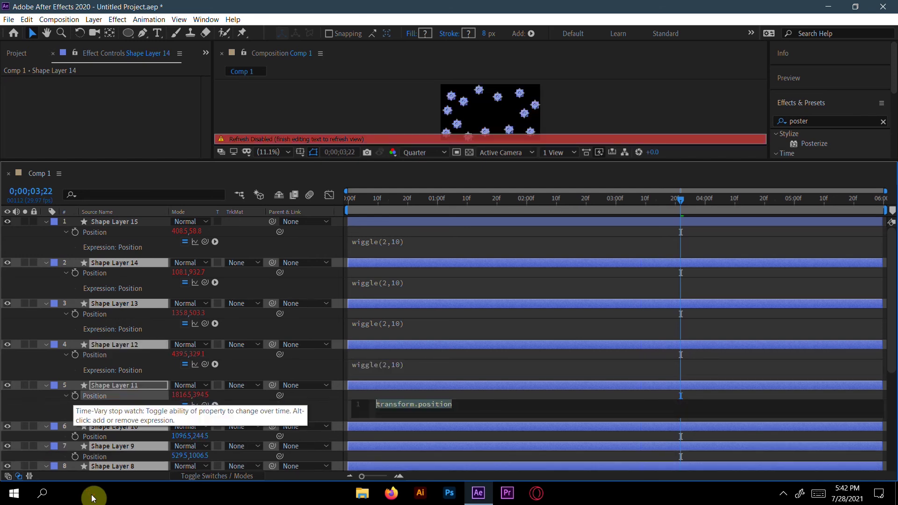
text(wiggle(2,10))
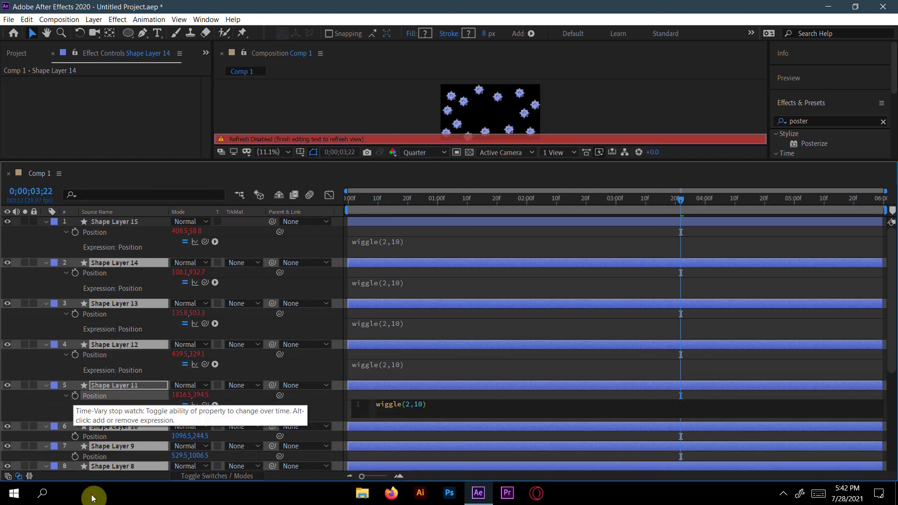
alt+click(75, 436)
text(wiggle(2,10))
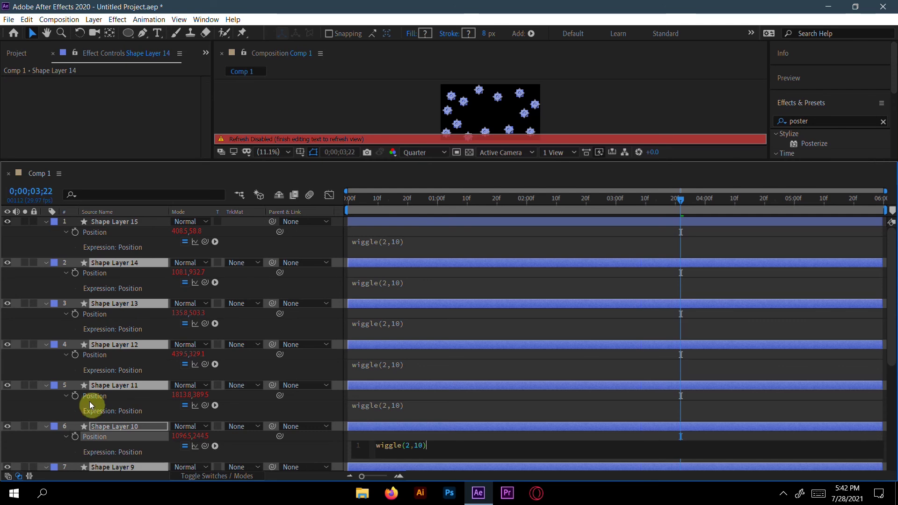
Apply the wiggle(2,10) expression to the Position of Shape Layers 9, 8 and 7.
scroll(92, 399, down, 3)
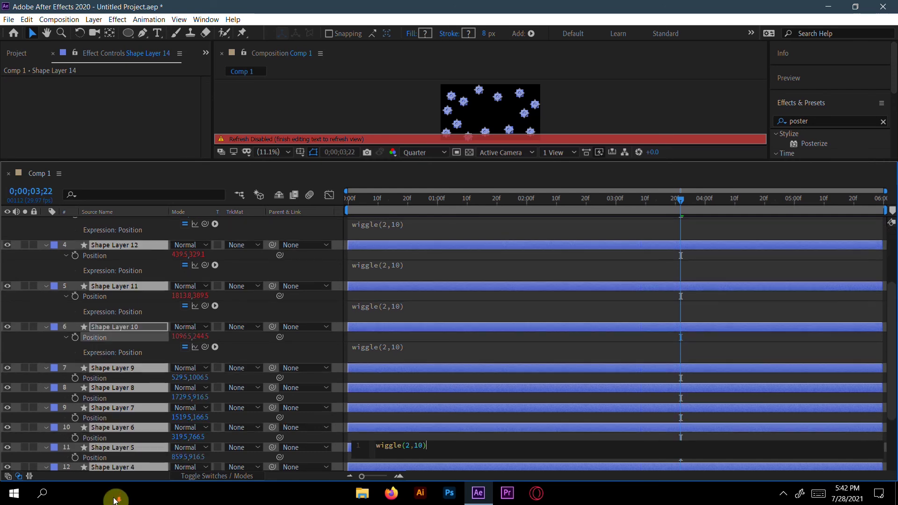
alt+click(75, 377)
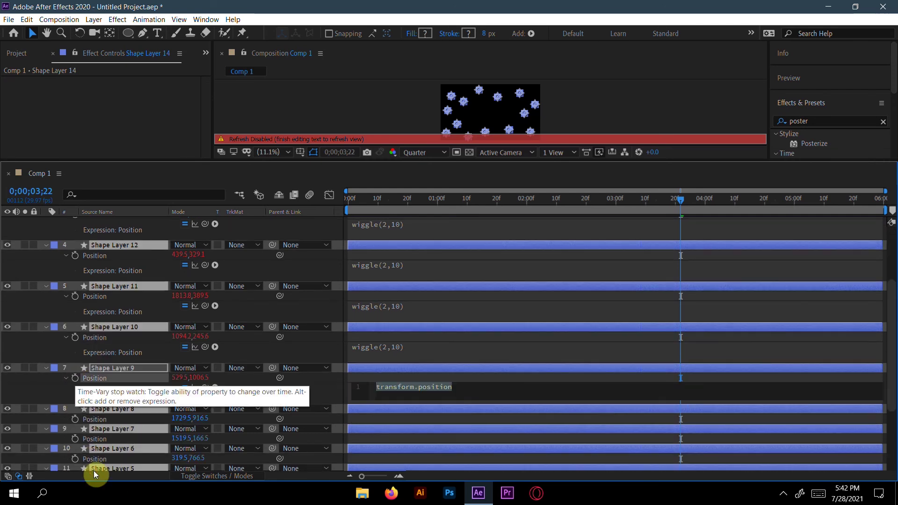
text(wiggle(2,10))
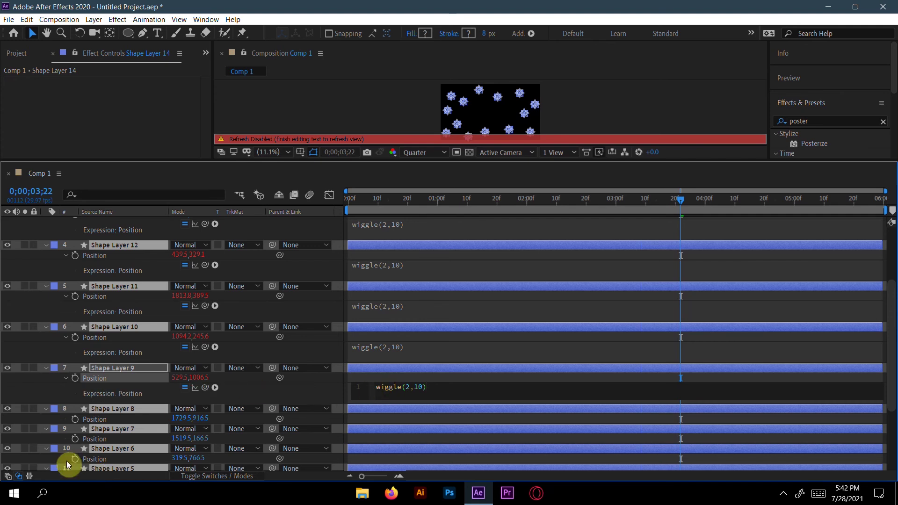
alt+click(74, 419)
text(wiggle(2,10))
scroll(112, 383, down, 3)
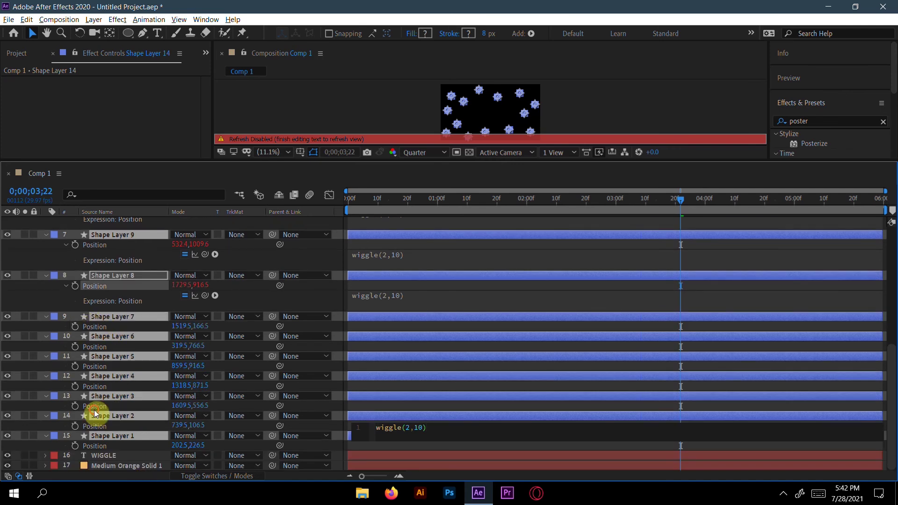
alt+click(75, 326)
text(wiggle(2,10))
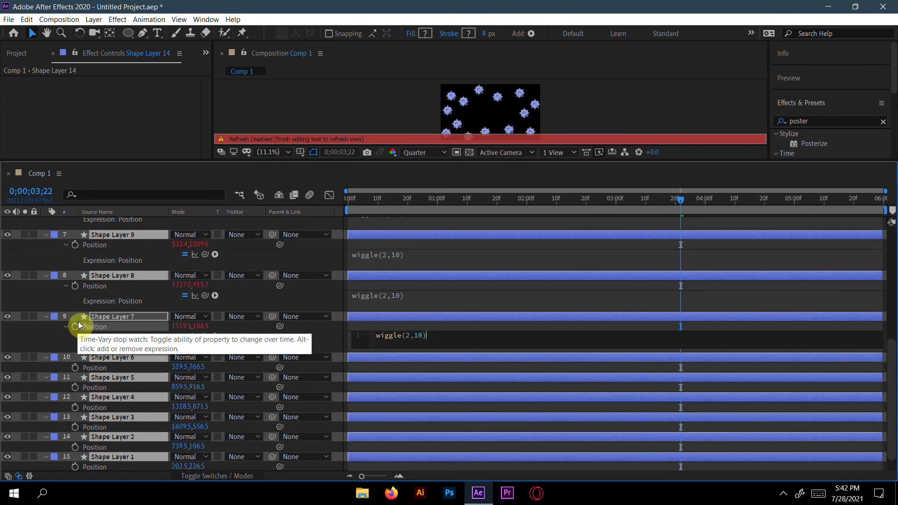
Apply the wiggle(2,10) expression to the Position of Shape Layers 6, 5 and 4.
alt+click(75, 367)
text(wiggle(2,10))
alt+click(74, 408)
text(wiggle(2,10))
scroll(86, 405, down, 1)
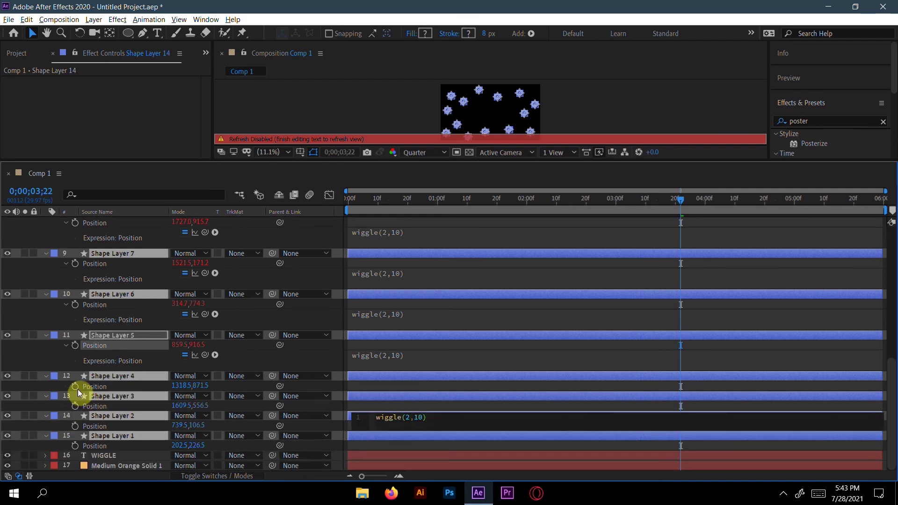
alt+click(75, 386)
text(wiggle(2,10))
scroll(93, 449, down, 1)
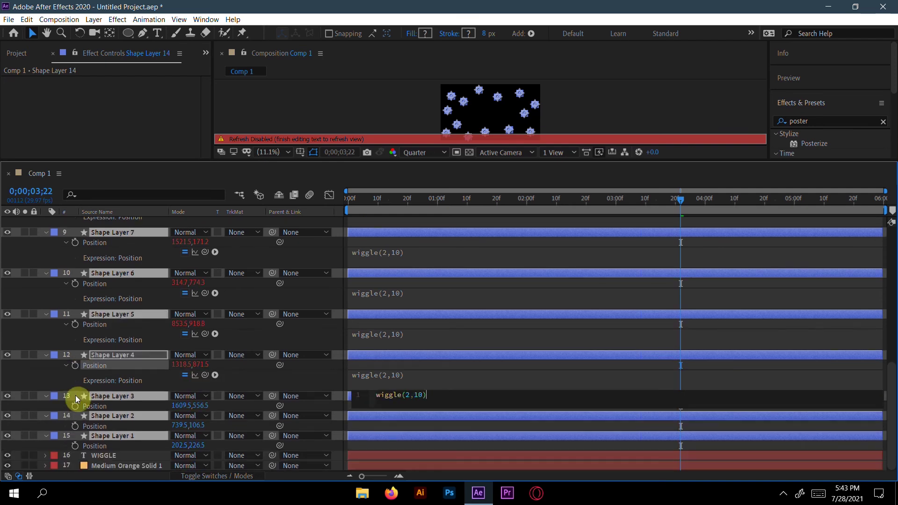
Apply the wiggle(2,10) expression to the Position of Shape Layers 3, 2 and 1.
alt+click(75, 406)
text(wiggle(2,10))
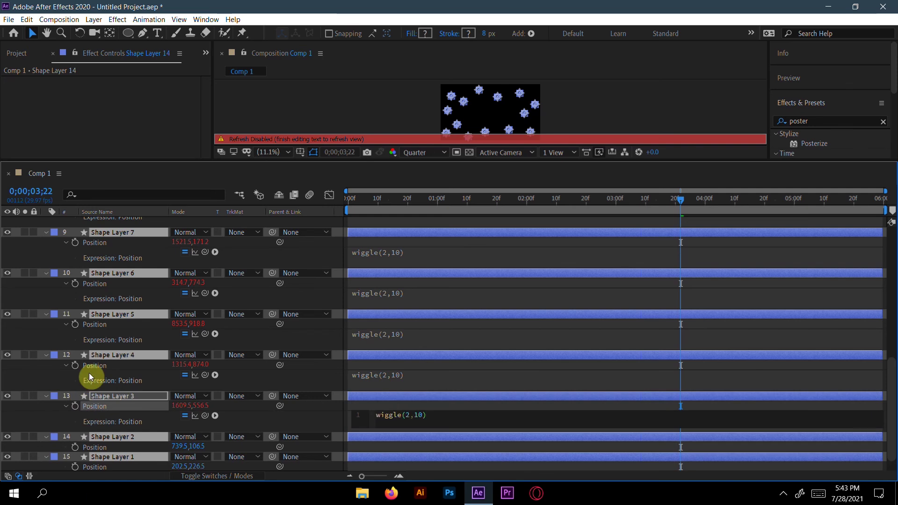
scroll(89, 372, down, 1)
alt+click(75, 426)
text(wiggle(2,10))
scroll(91, 432, down, 1)
alt+click(75, 447)
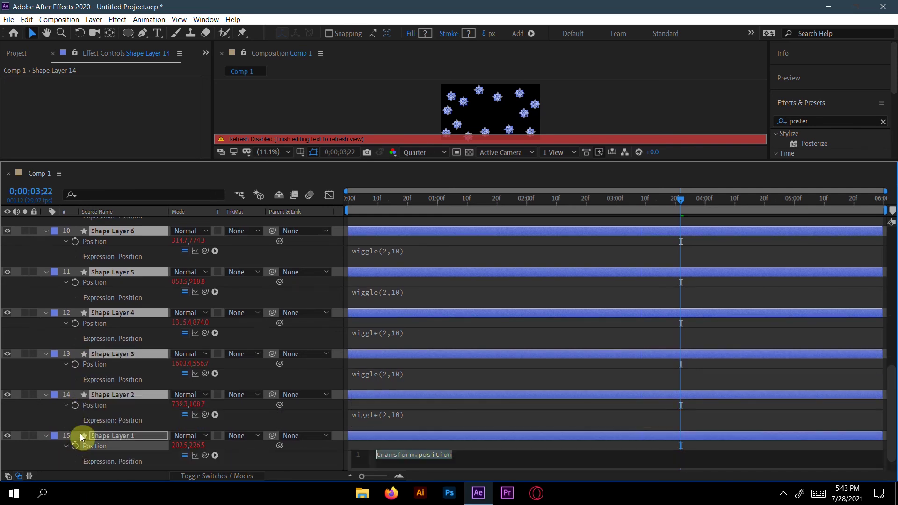
text(wiggle(2,10))
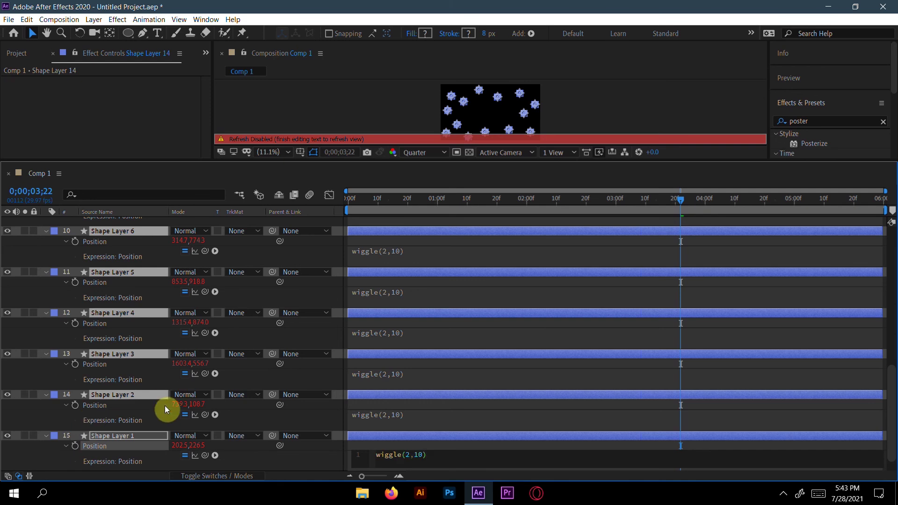
Enlarge the composition view, deselect the layers and preview the position wiggle, then return to the first frame.
scroll(165, 405, up, 10)
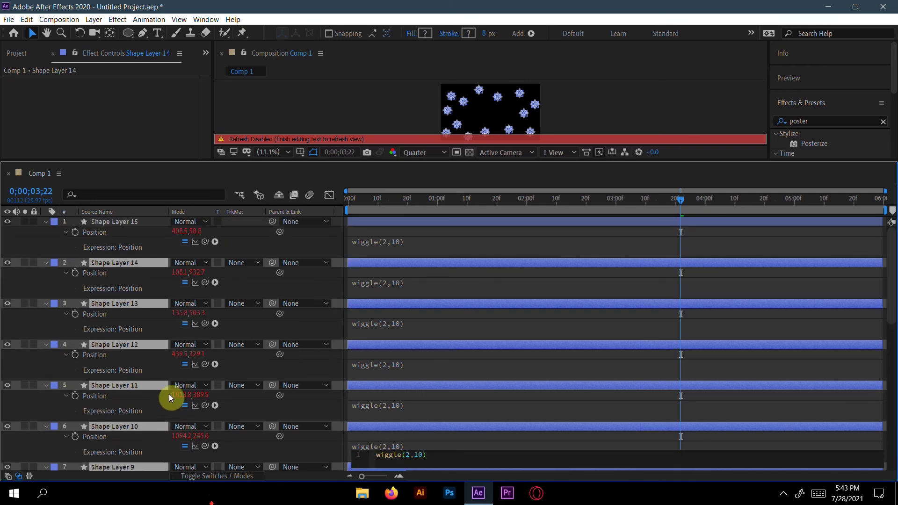
drag(283, 160, 270, 333)
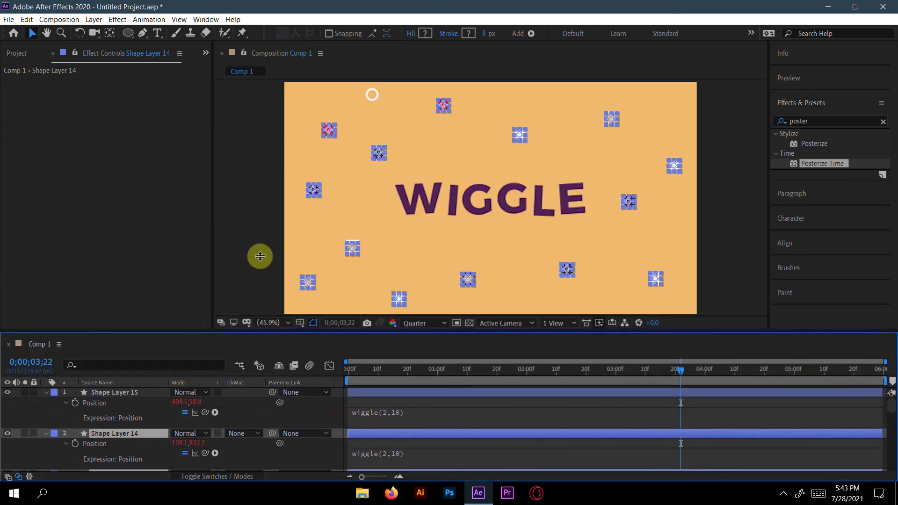
click(313, 300)
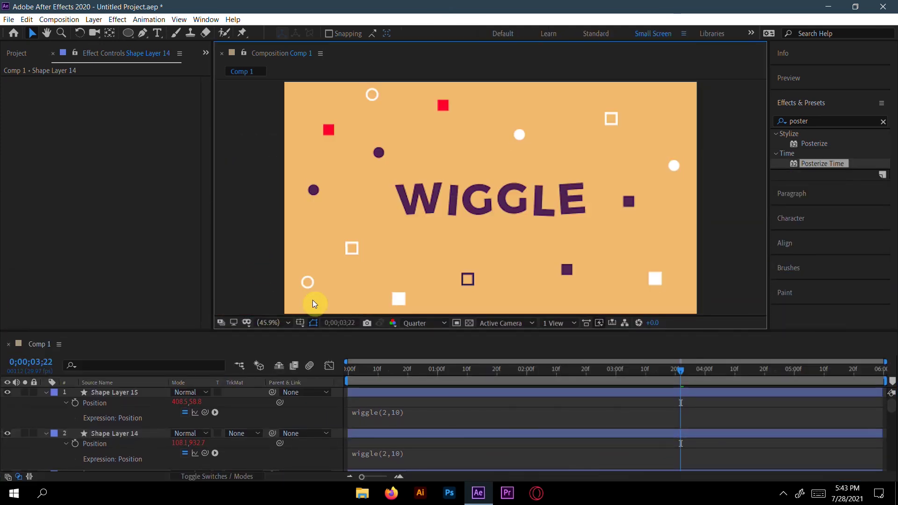
key(space)
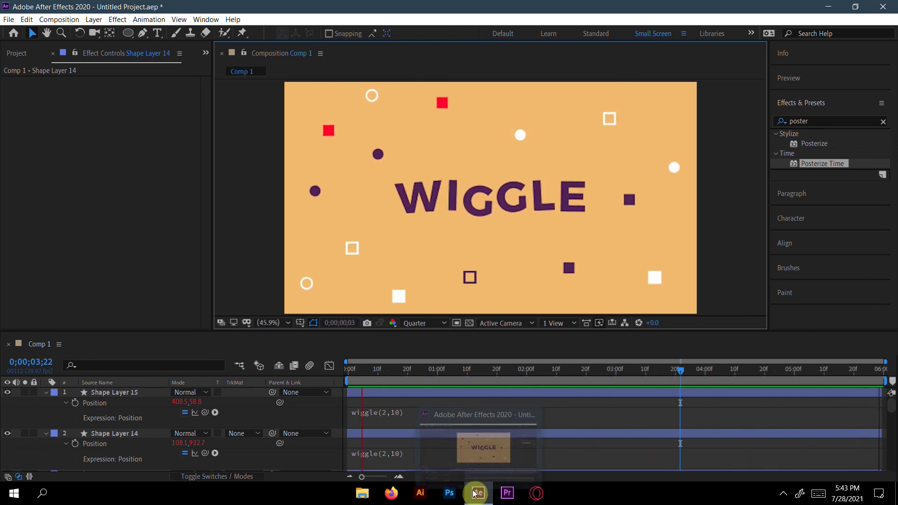
key(space)
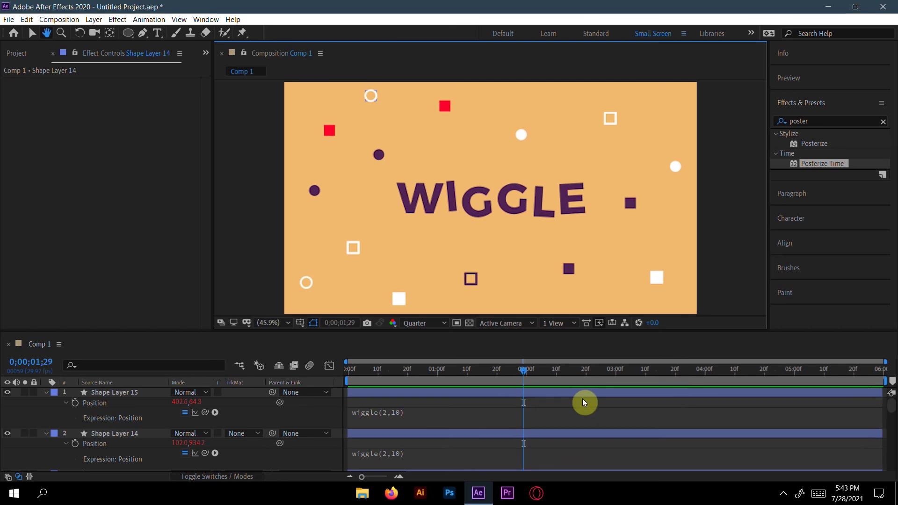
drag(522, 369, 350, 368)
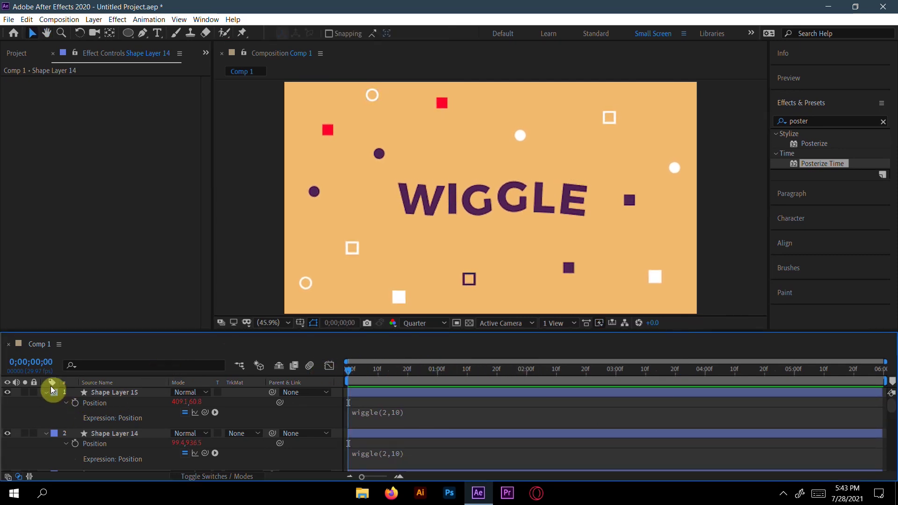
Enlarge the timeline area, select Shape Layers 15 through 1 and show only their Rotation property.
click(117, 395)
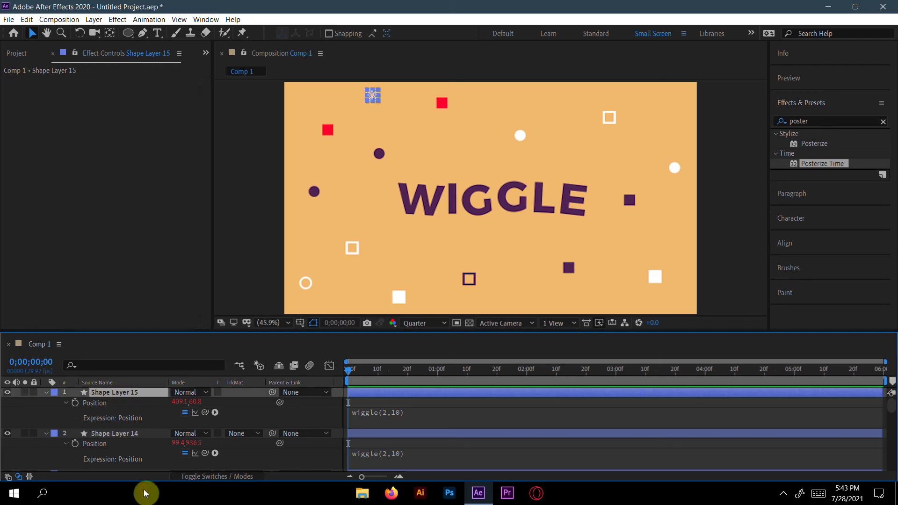
drag(192, 331, 200, 164)
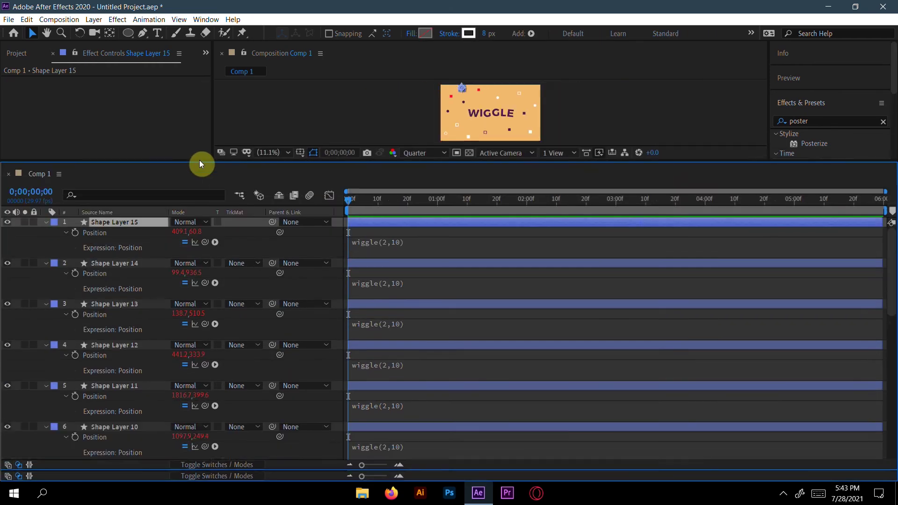
scroll(118, 330, down, 3)
scroll(117, 330, down, 5)
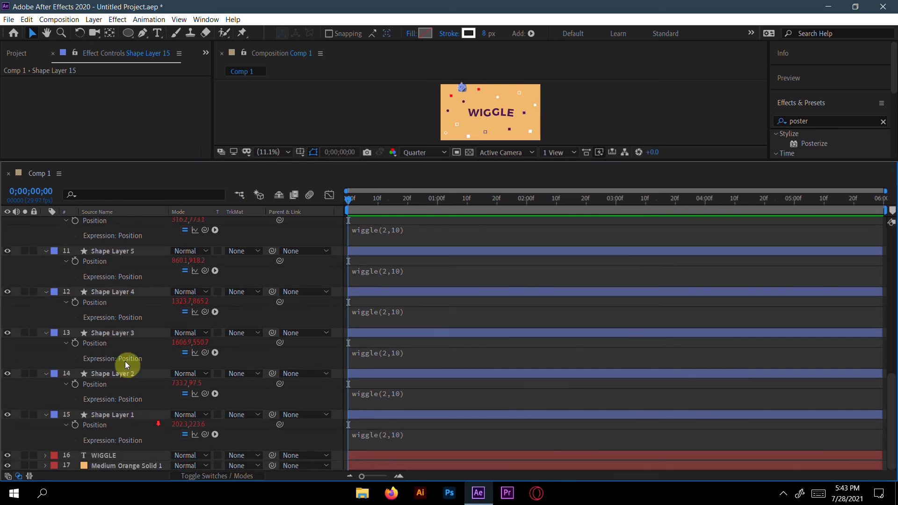
shift+click(136, 414)
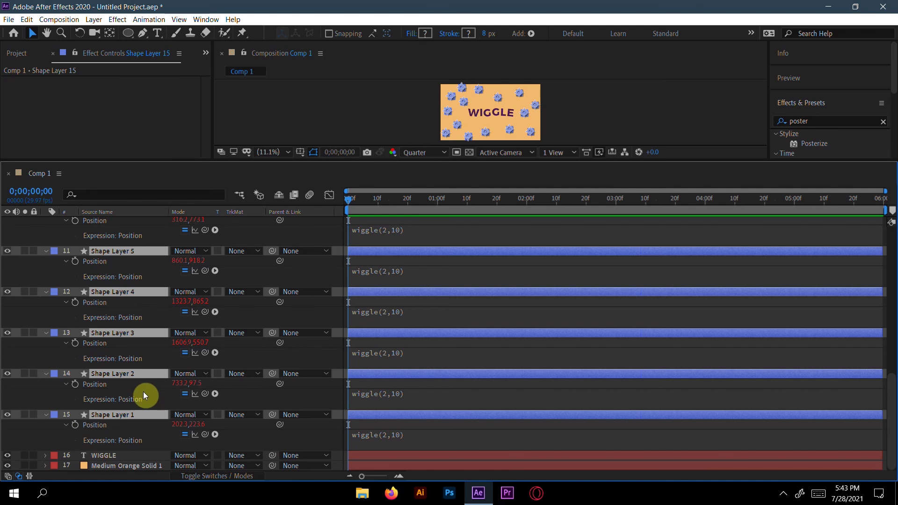
key(r)
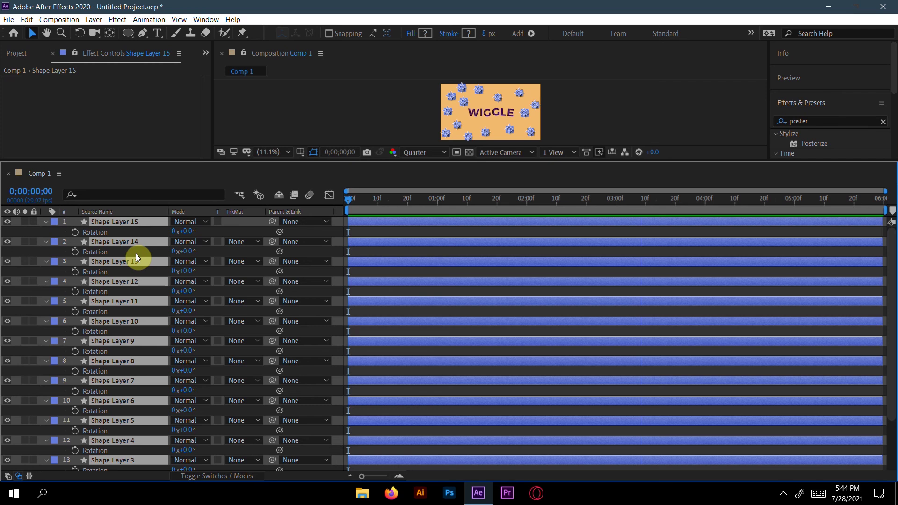
Add the expression wiggle(2,100) to Shape Layer 15's Rotation and select its text for copying.
alt+click(75, 232)
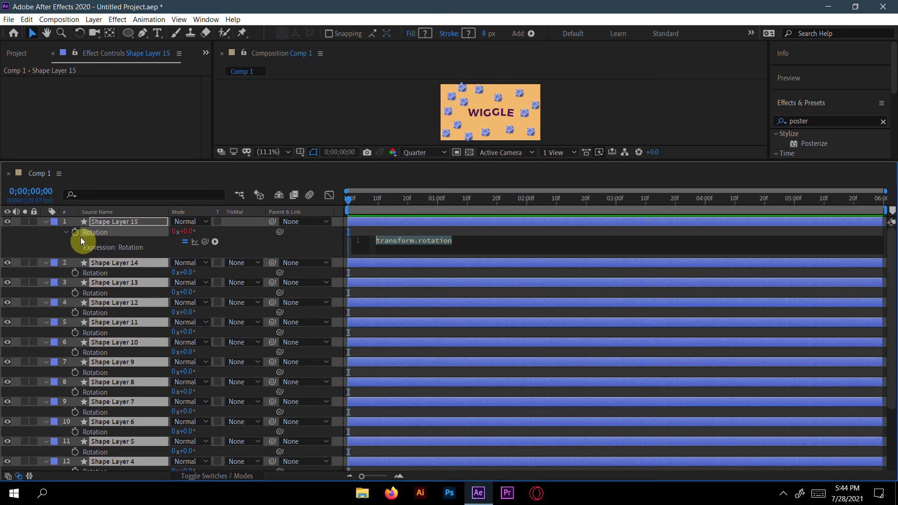
key(BackSpace)
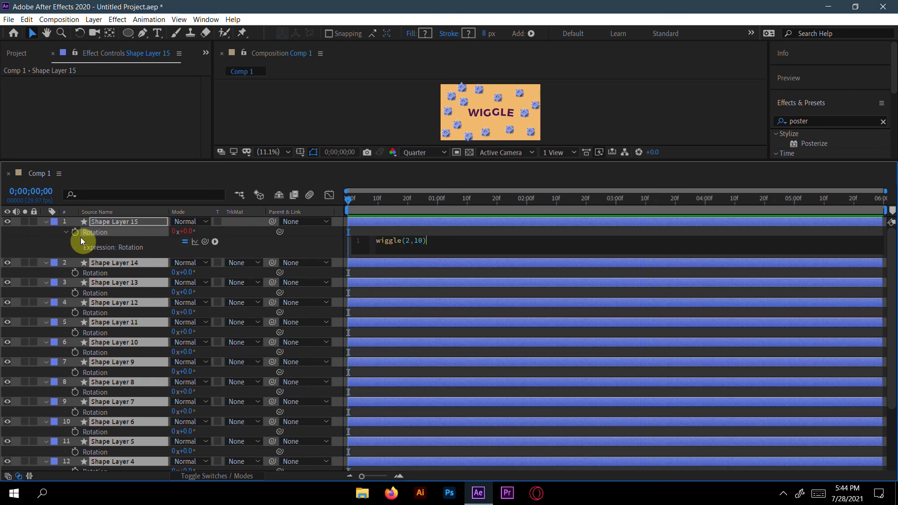
click(424, 240)
click(420, 241)
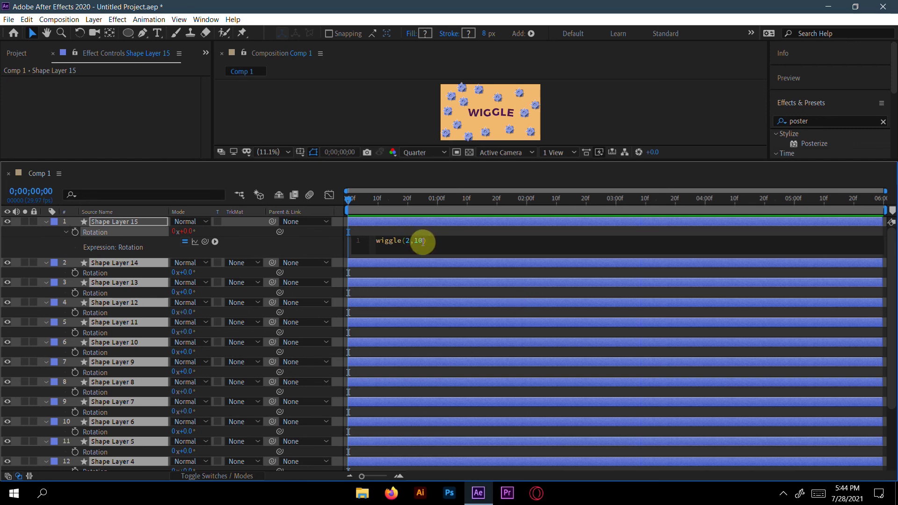
text(0)
click(441, 237)
shift+click(383, 241)
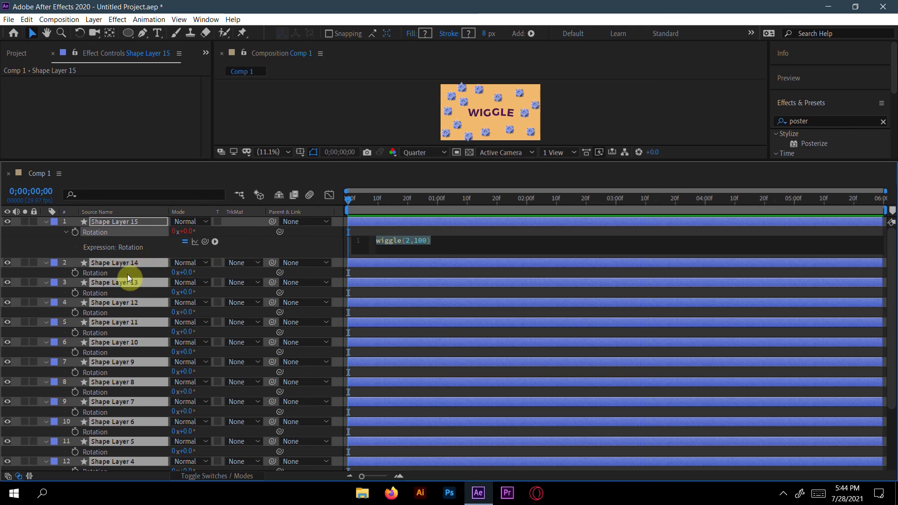
Apply the wiggle(2,100) expression to the Rotation of Shape Layers 14, 13 and 12.
alt+click(75, 273)
text(wiggle(2,100))
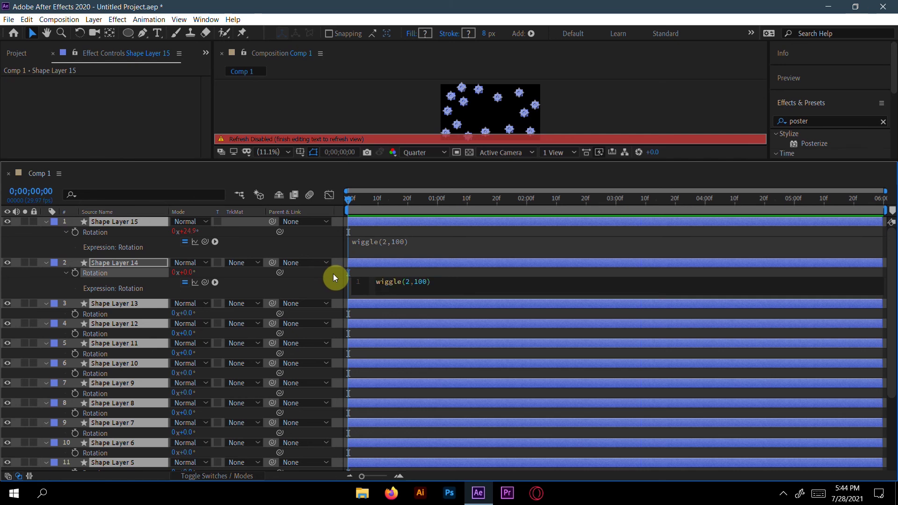
alt+click(75, 315)
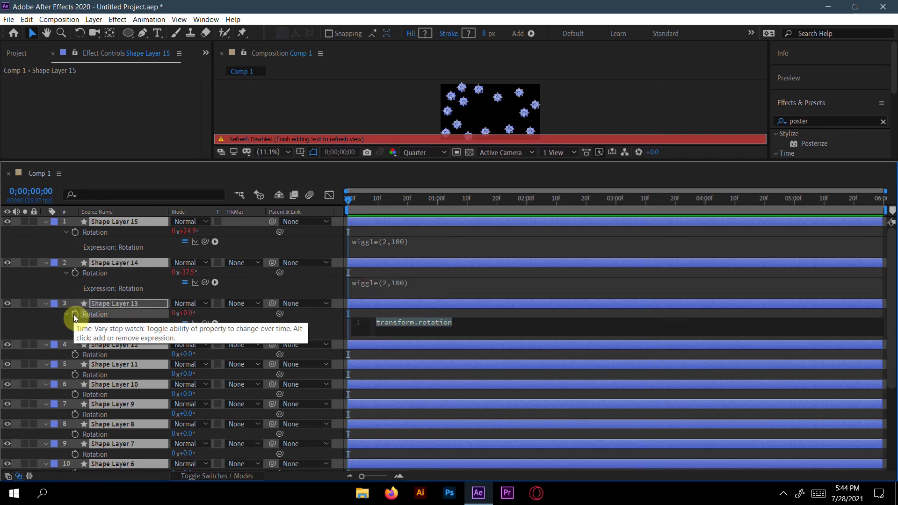
text(wiggle(2,100))
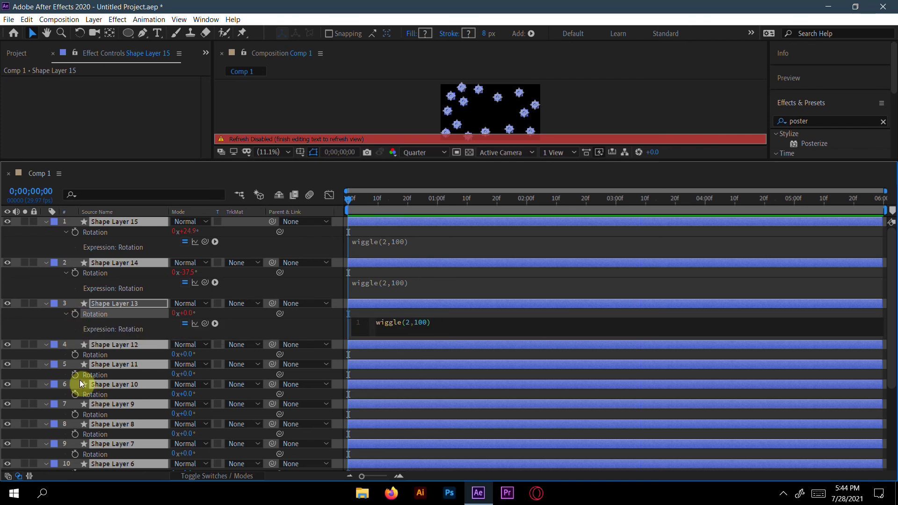
alt+click(75, 355)
text(wiggle(2,100))
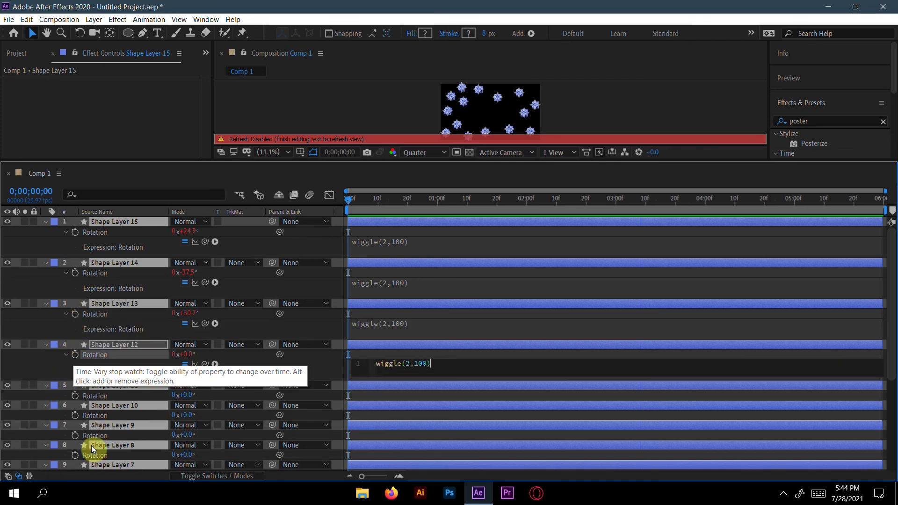
Apply the wiggle(2,100) expression to the Rotation of Shape Layers 11, 10 and 9.
alt+click(75, 395)
text(wiggle(2,100))
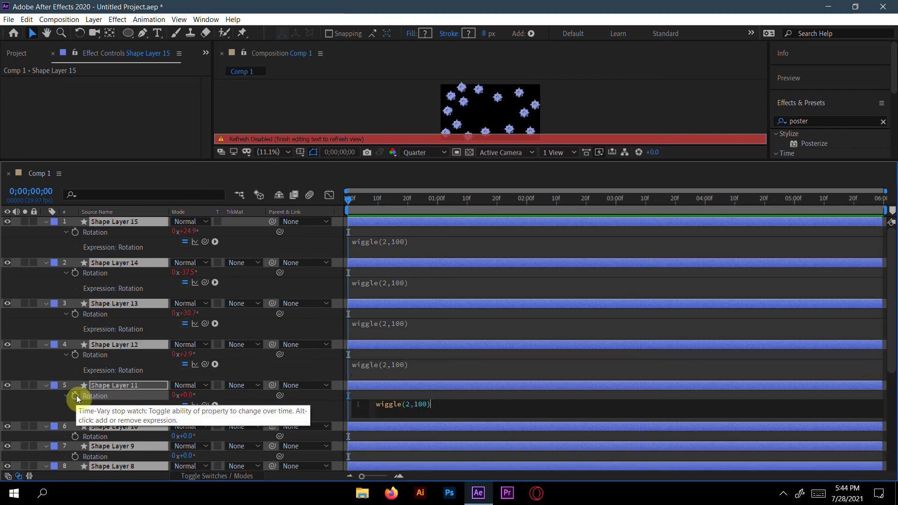
scroll(85, 387, down, 4)
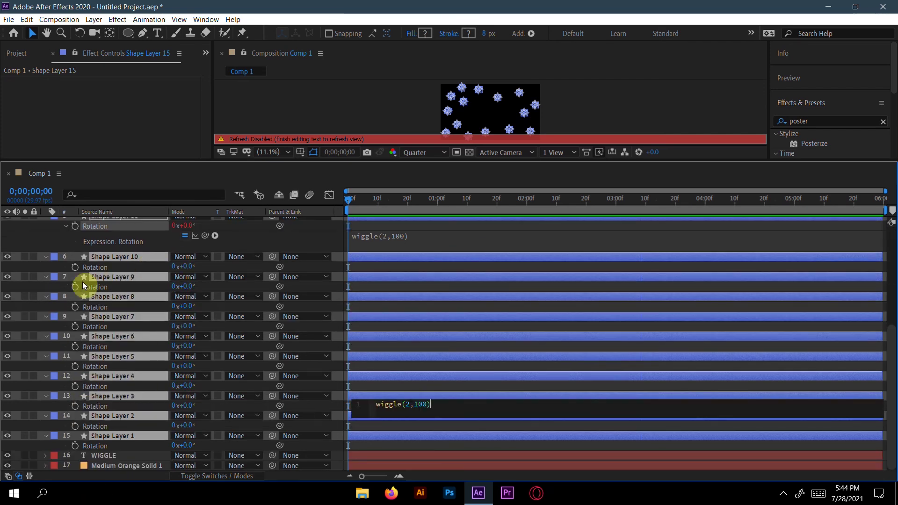
alt+click(75, 267)
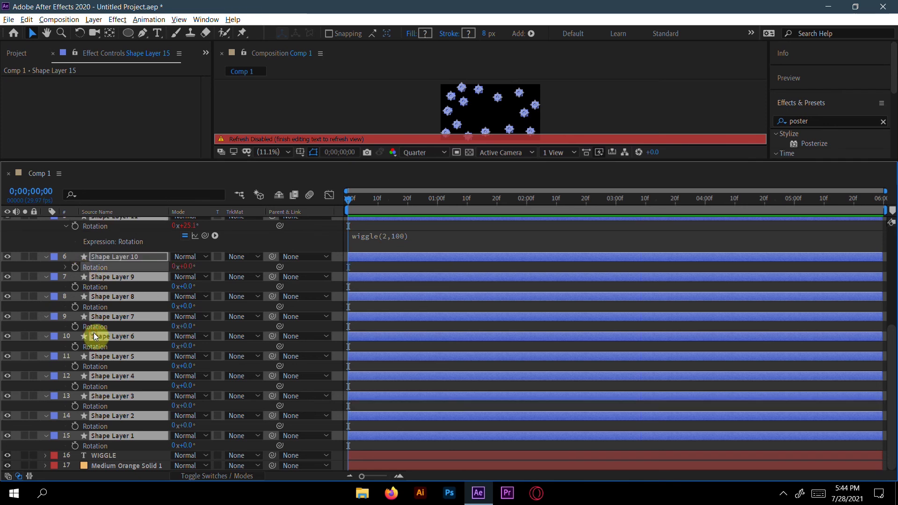
text(wiggle(2,100))
alt+click(74, 308)
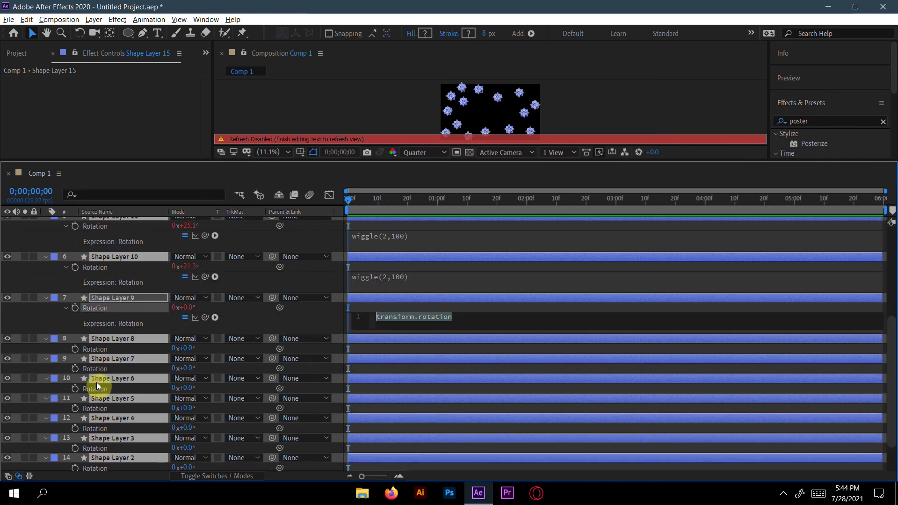
text(wiggle(2,100))
Apply the wiggle(2,100) expression to the Rotation of Shape Layers 8, 7 and 6.
alt+click(75, 349)
text(wiggle(2,100))
click(70, 391)
alt+click(75, 390)
text(wiggle(2,100))
scroll(93, 421, down, 3)
alt+click(75, 347)
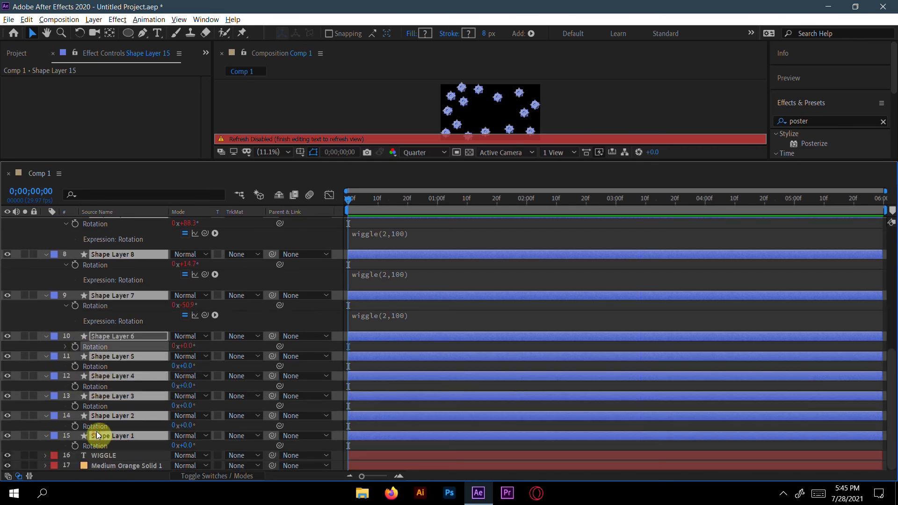
text(wiggle(2,100))
Apply the wiggle(2,100) expression to the Rotation of Shape Layers 5 and 4.
alt+click(75, 387)
text(wiggle(2,100))
scroll(118, 465, down, 2)
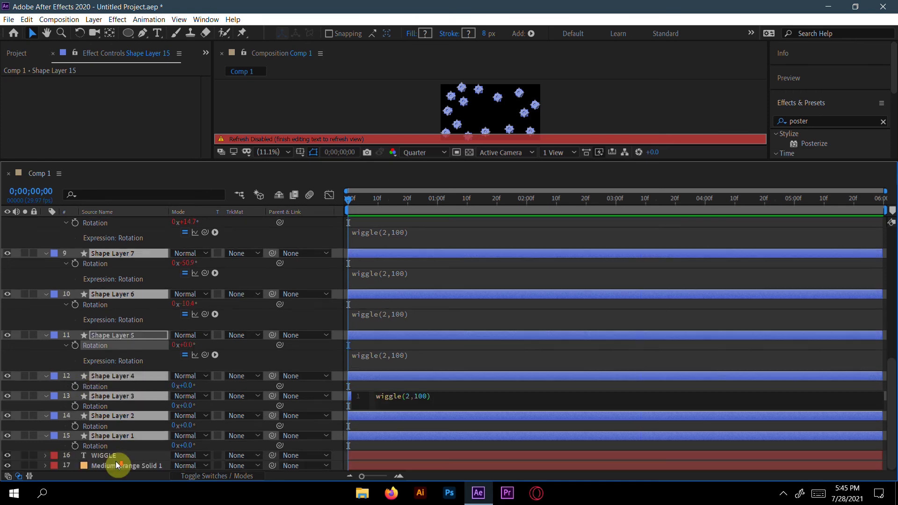
alt+click(74, 386)
text(wiggle(2,100))
Apply the wiggle(2,100) expression to the Rotation of Shape Layers 3, 2 and 1.
scroll(119, 469, down, 1)
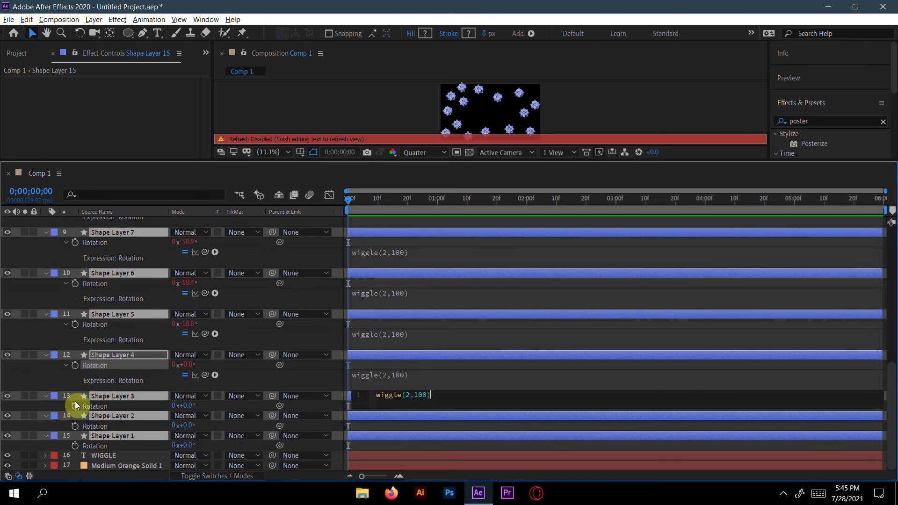
alt+click(75, 405)
text(wiggle(2,100))
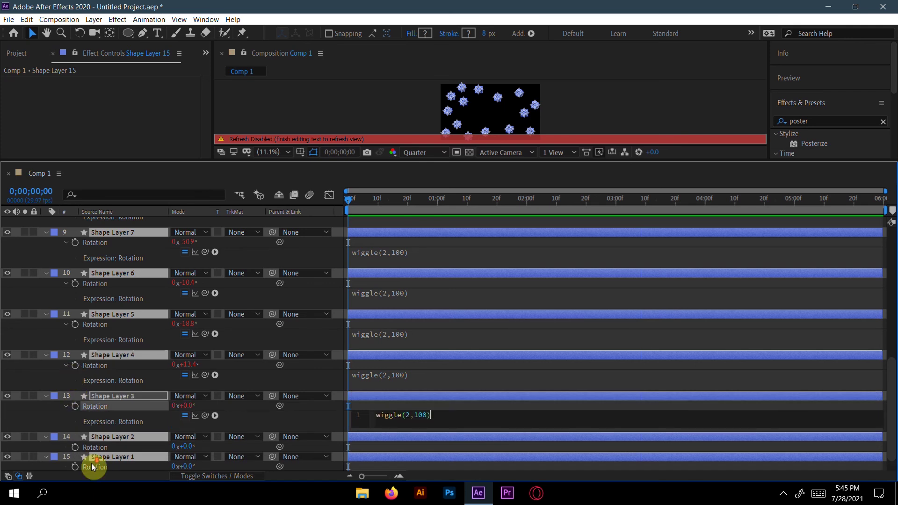
scroll(94, 467, down, 1)
alt+click(75, 426)
text(wiggle(2,100))
scroll(82, 383, down, 1)
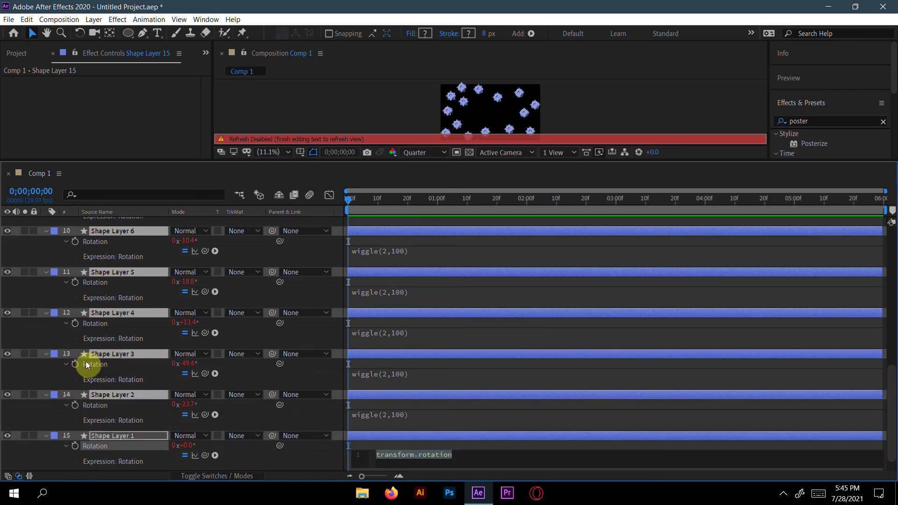
Enlarge the composition view, deselect the layers and preview the combined position and rotation wiggle.
scroll(416, 363, up, 10)
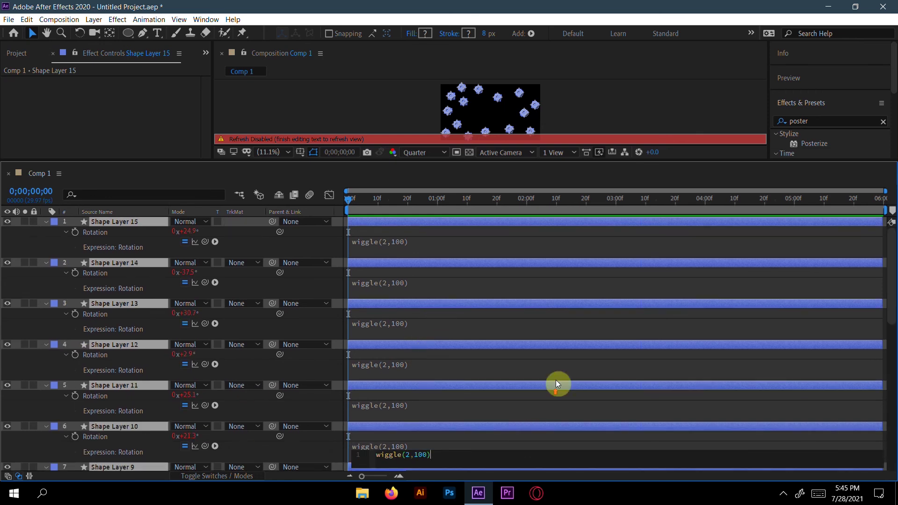
click(318, 170)
drag(317, 174, 312, 346)
click(251, 254)
key(space)
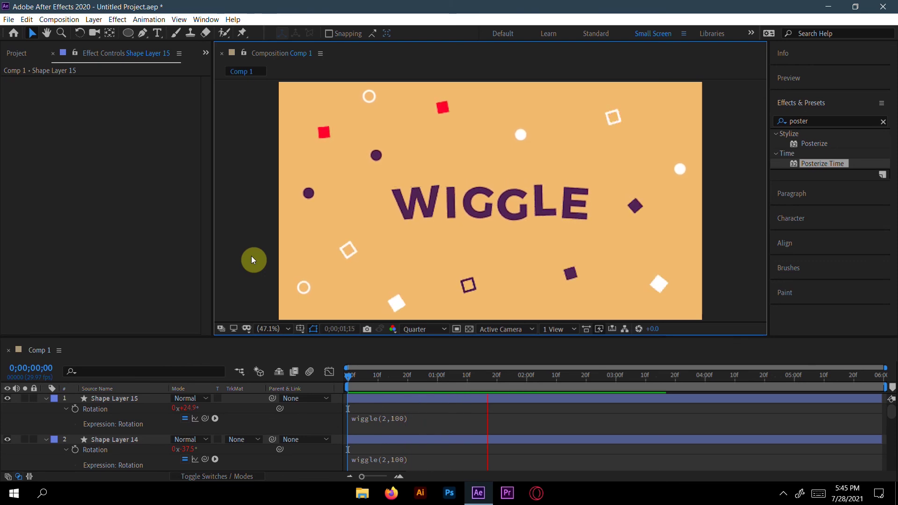